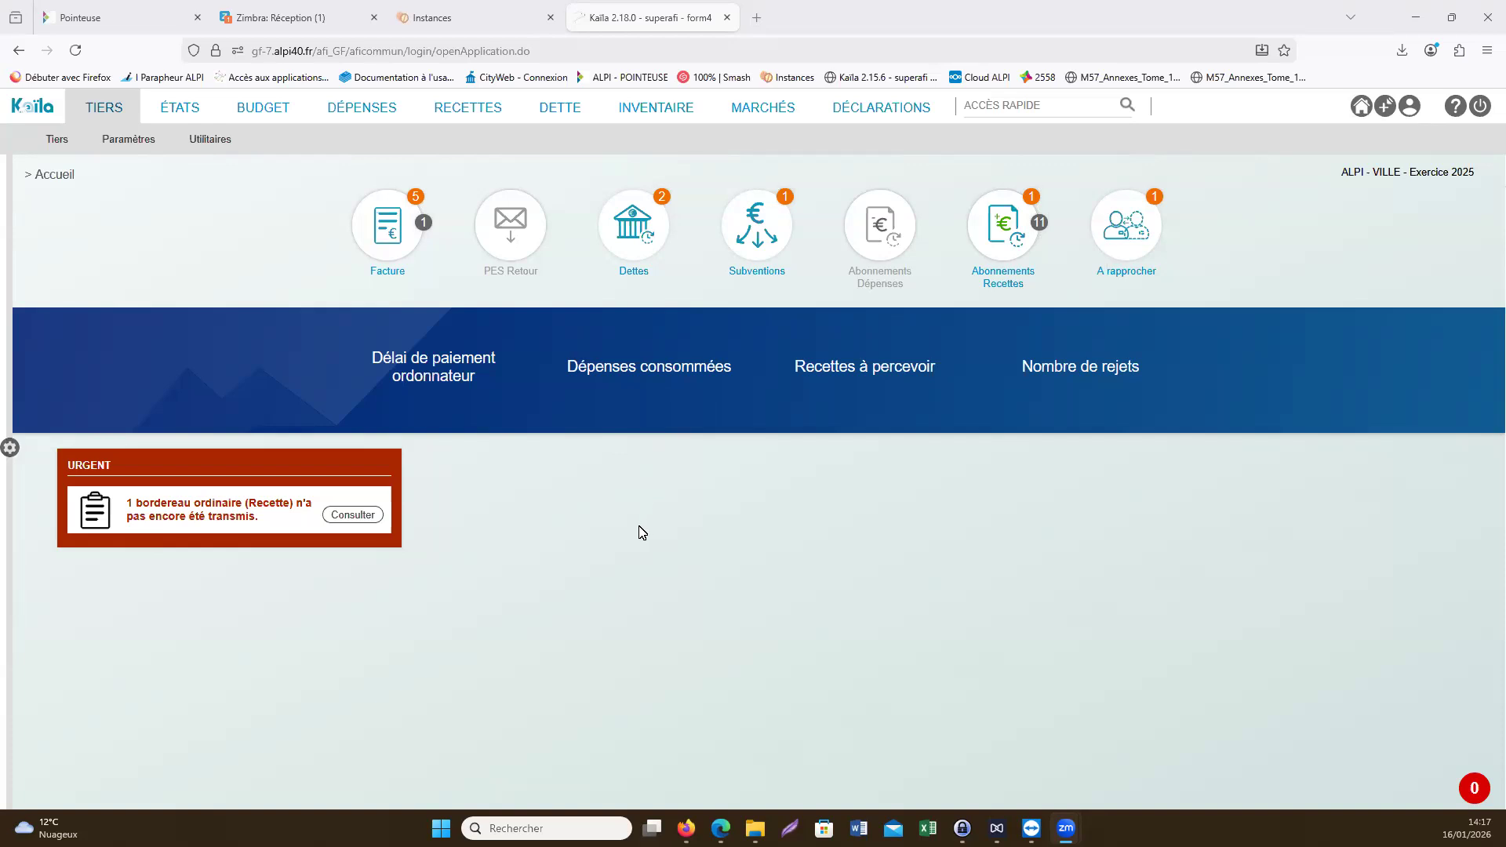
- Open the exercise information in the budget configuration and expand the Liste des élus section to check the elected officials
{"action": "left_click", "coordinate": [11, 449]}
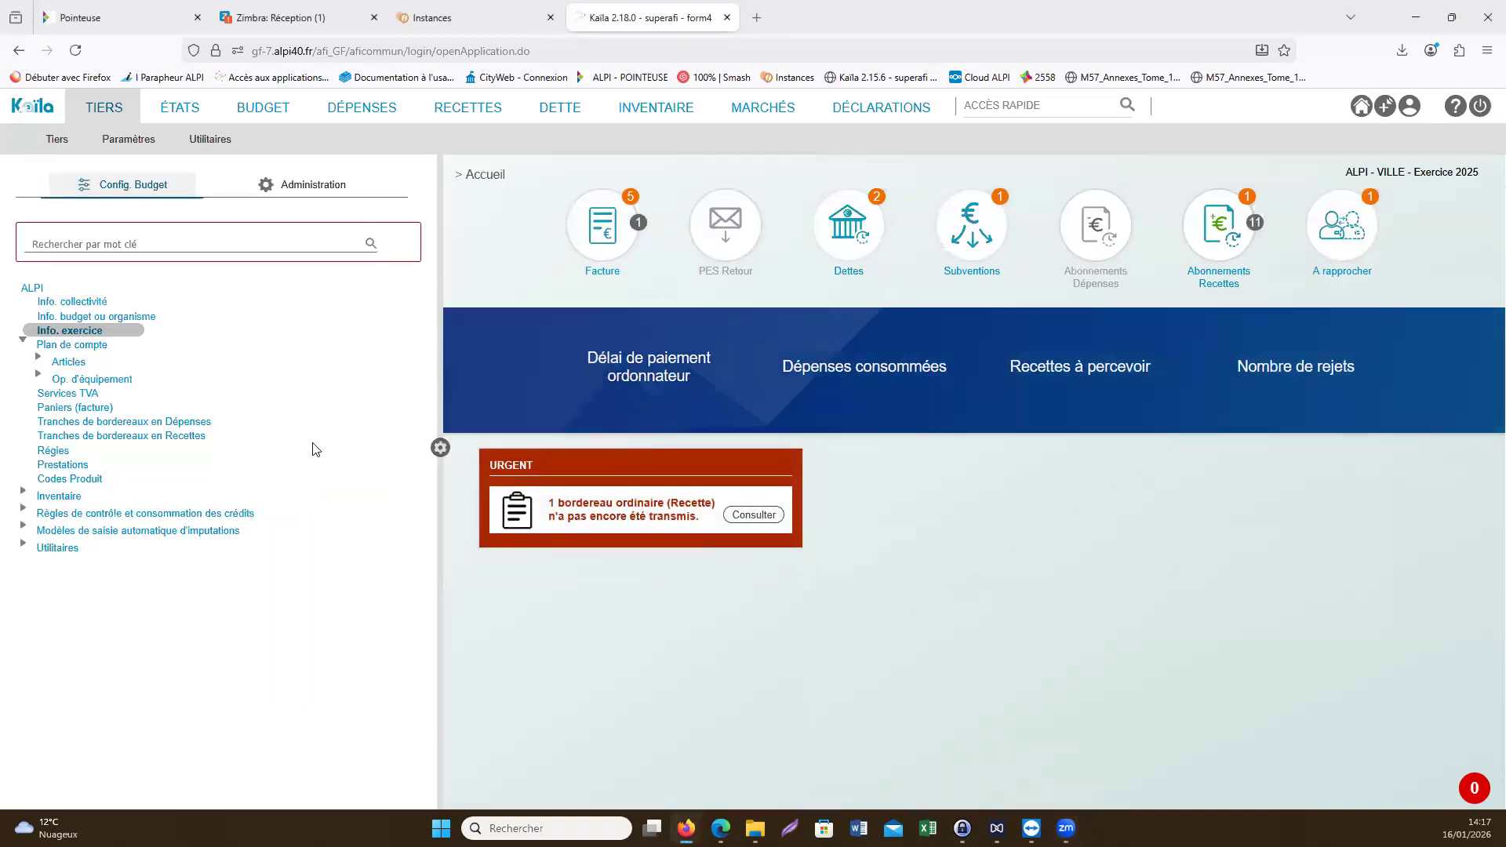
{"action": "left_click", "coordinate": [81, 331]}
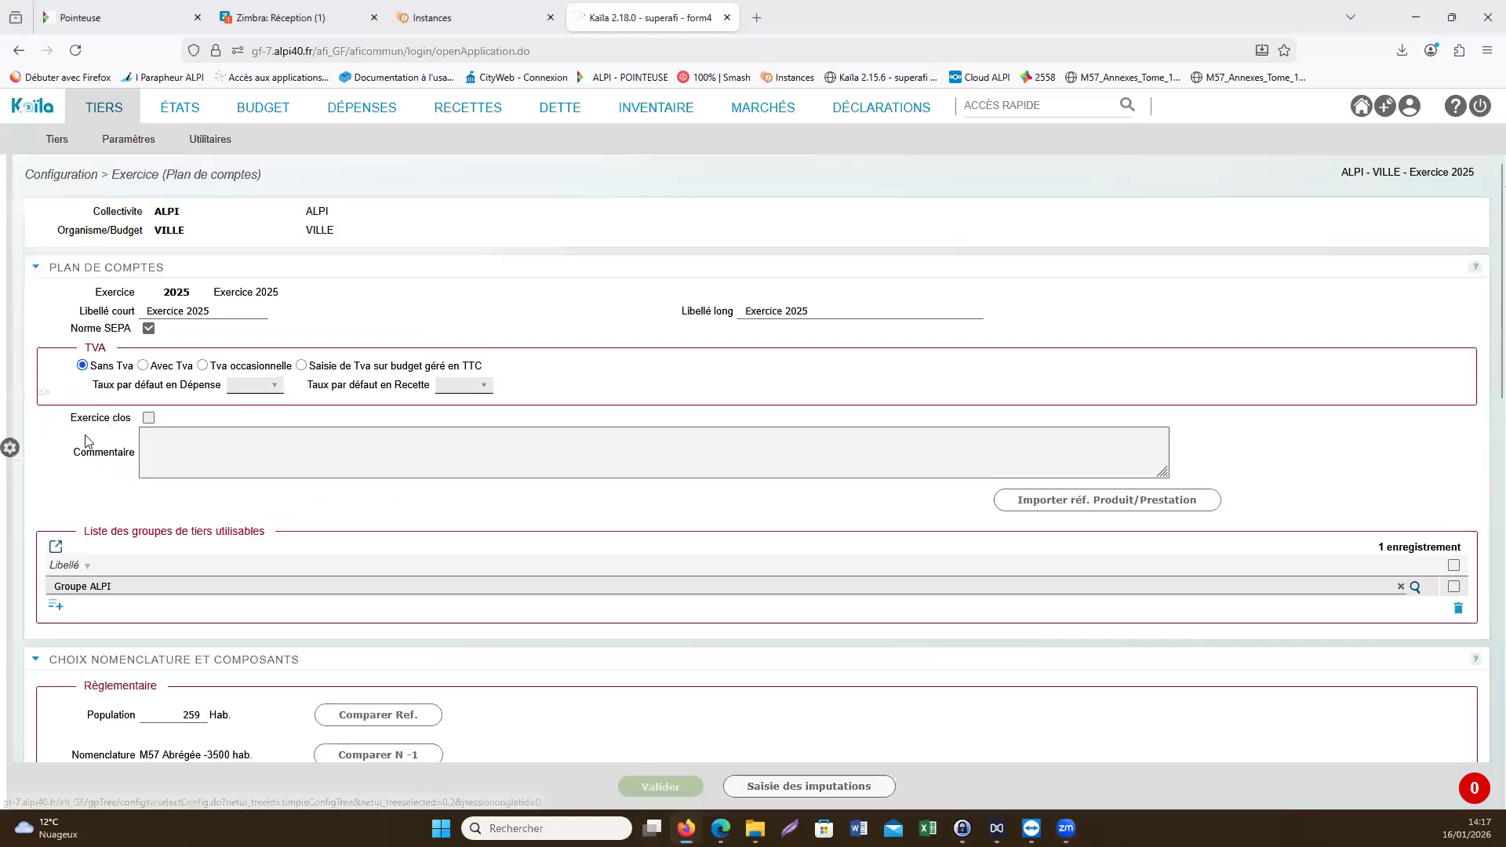
{"action": "scroll", "coordinate": [82, 445], "scroll_direction": "down", "scroll_amount": 12}
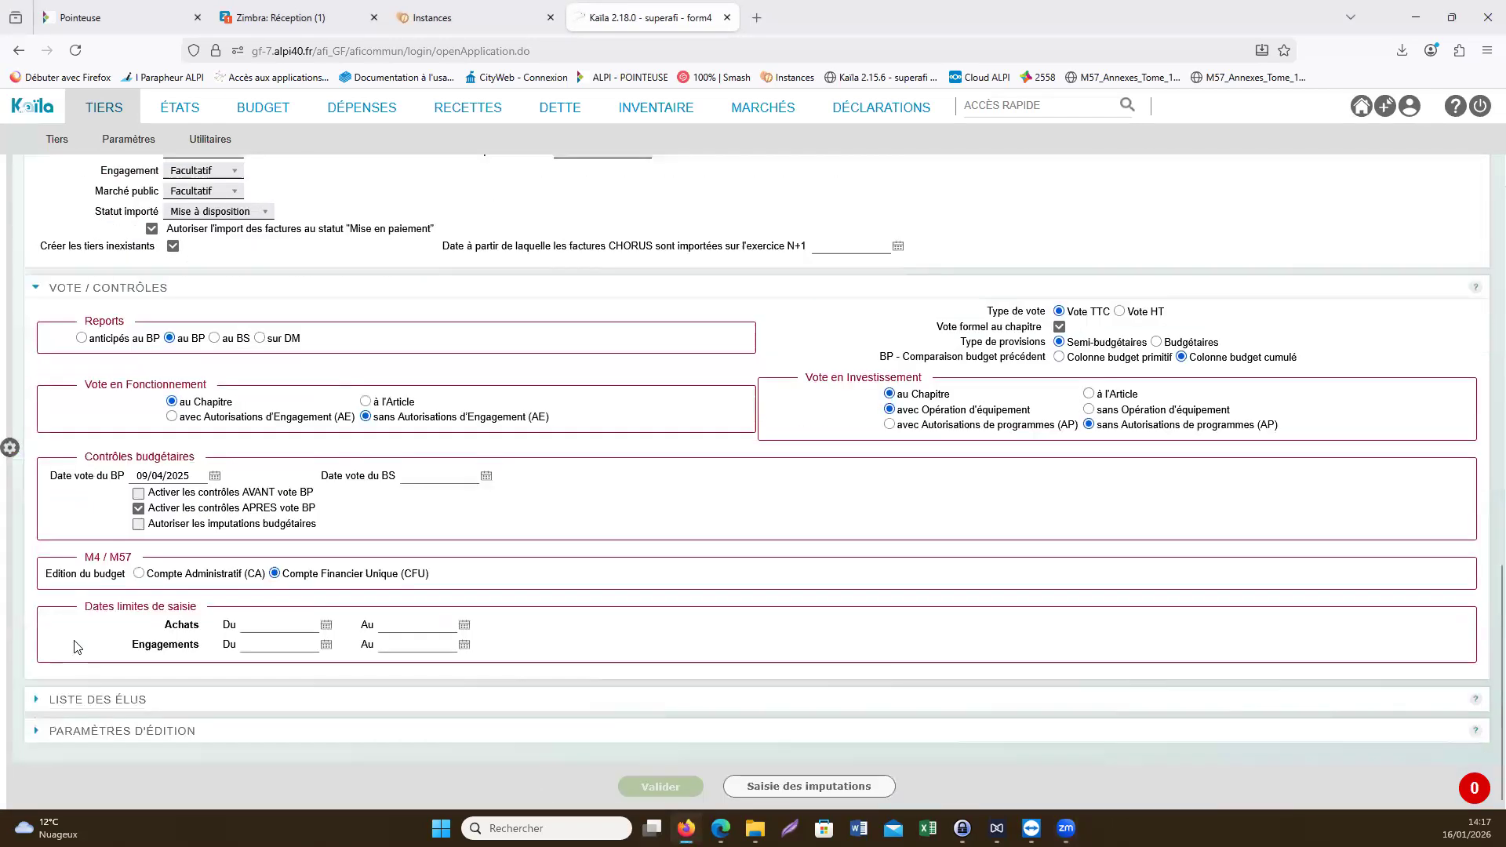
{"action": "left_click", "coordinate": [92, 701]}
{"action": "scroll", "coordinate": [134, 693], "scroll_direction": "down", "scroll_amount": 3}
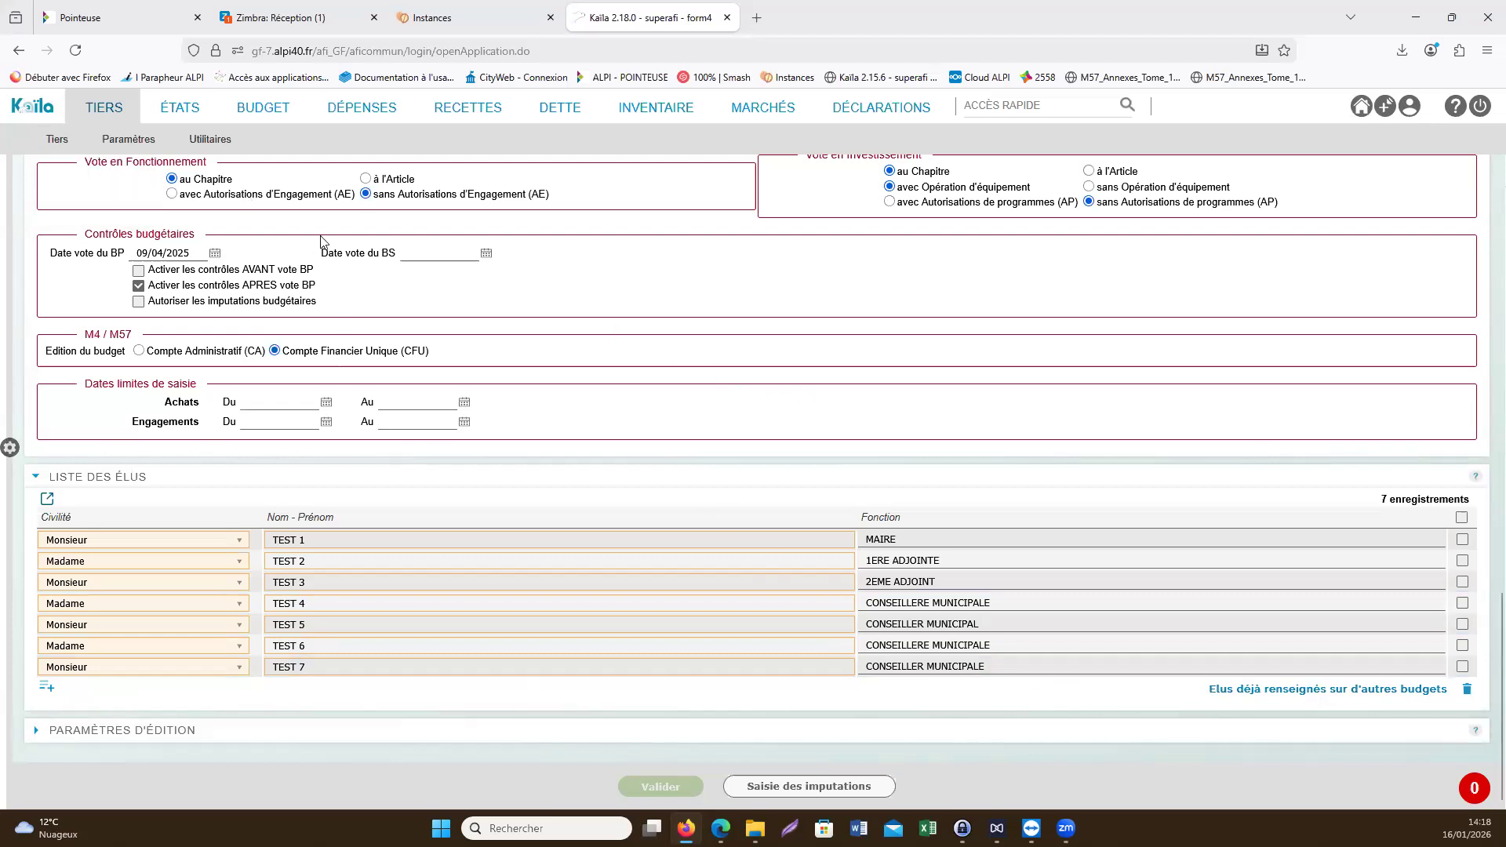
- Return to the home page and open Affectation du résultat under Compte Financier Unique for exercise 2025
{"action": "left_click", "coordinate": [49, 112]}
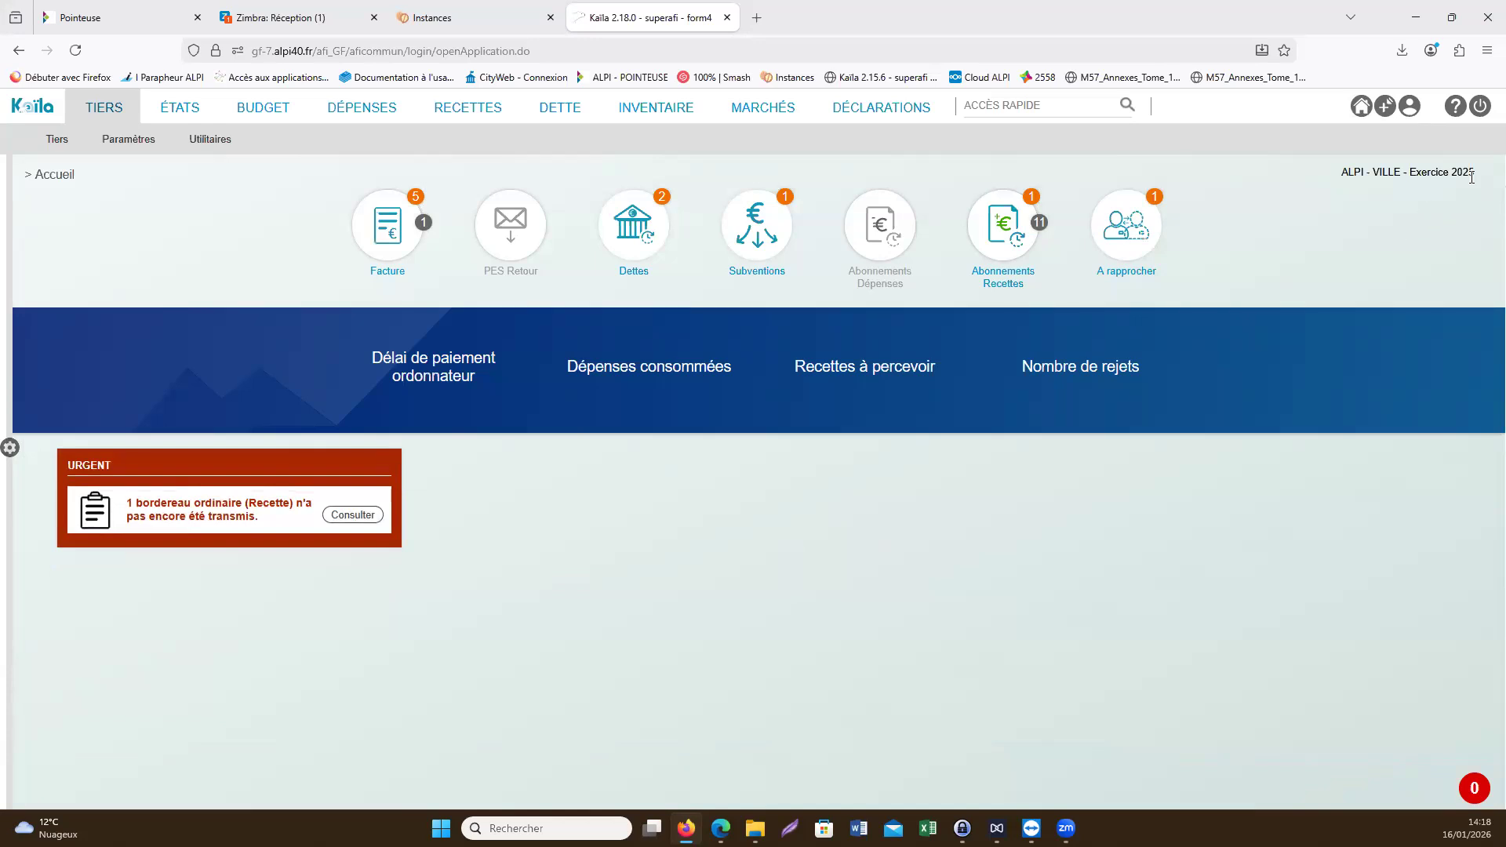
{"action": "left_click_drag", "start_coordinate": [1468, 174], "coordinate": [1463, 174]}
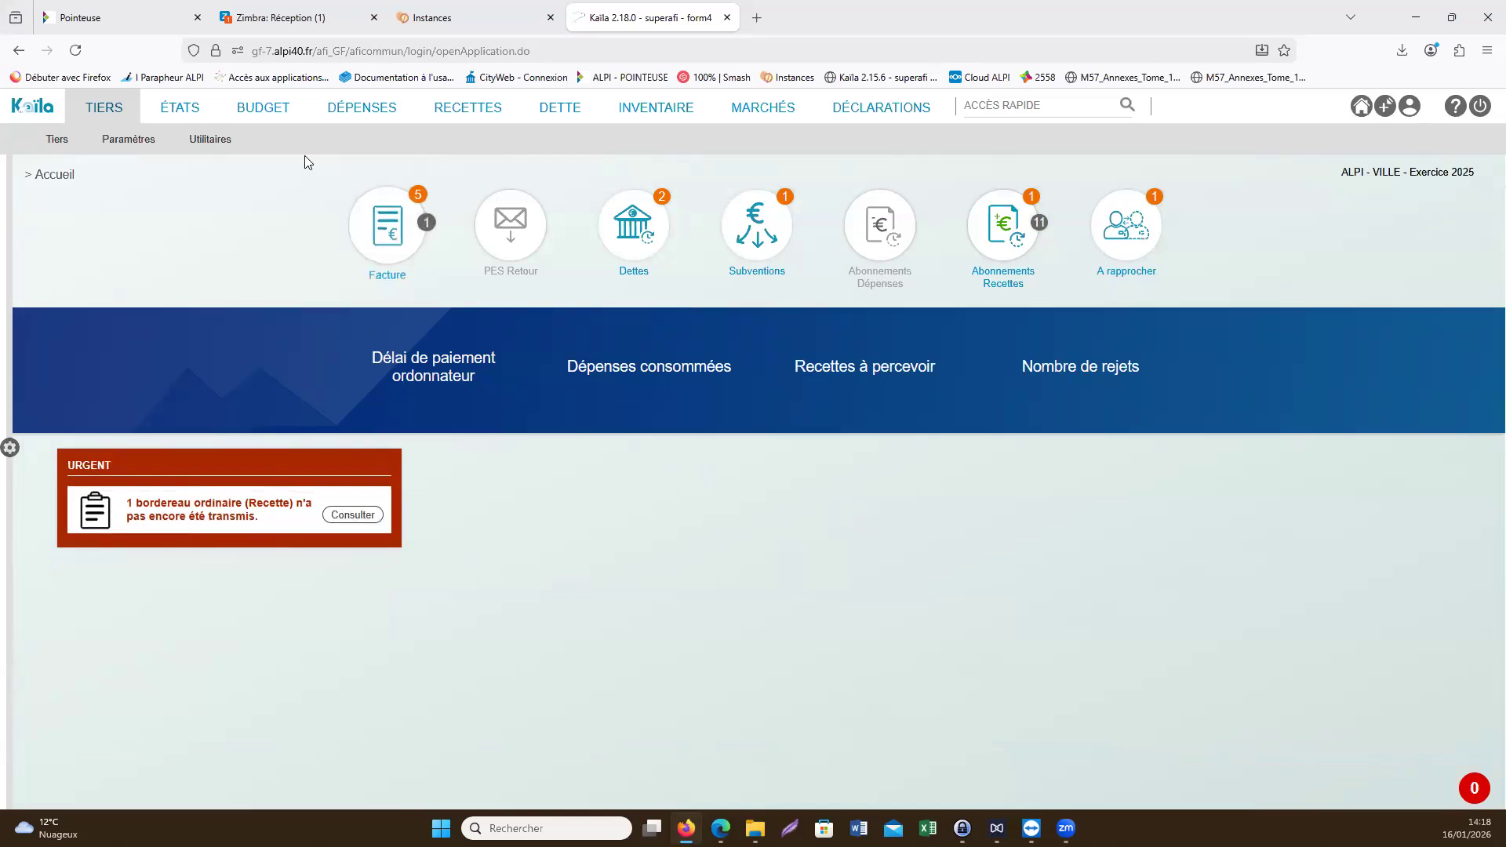
{"action": "left_click", "coordinate": [266, 104]}
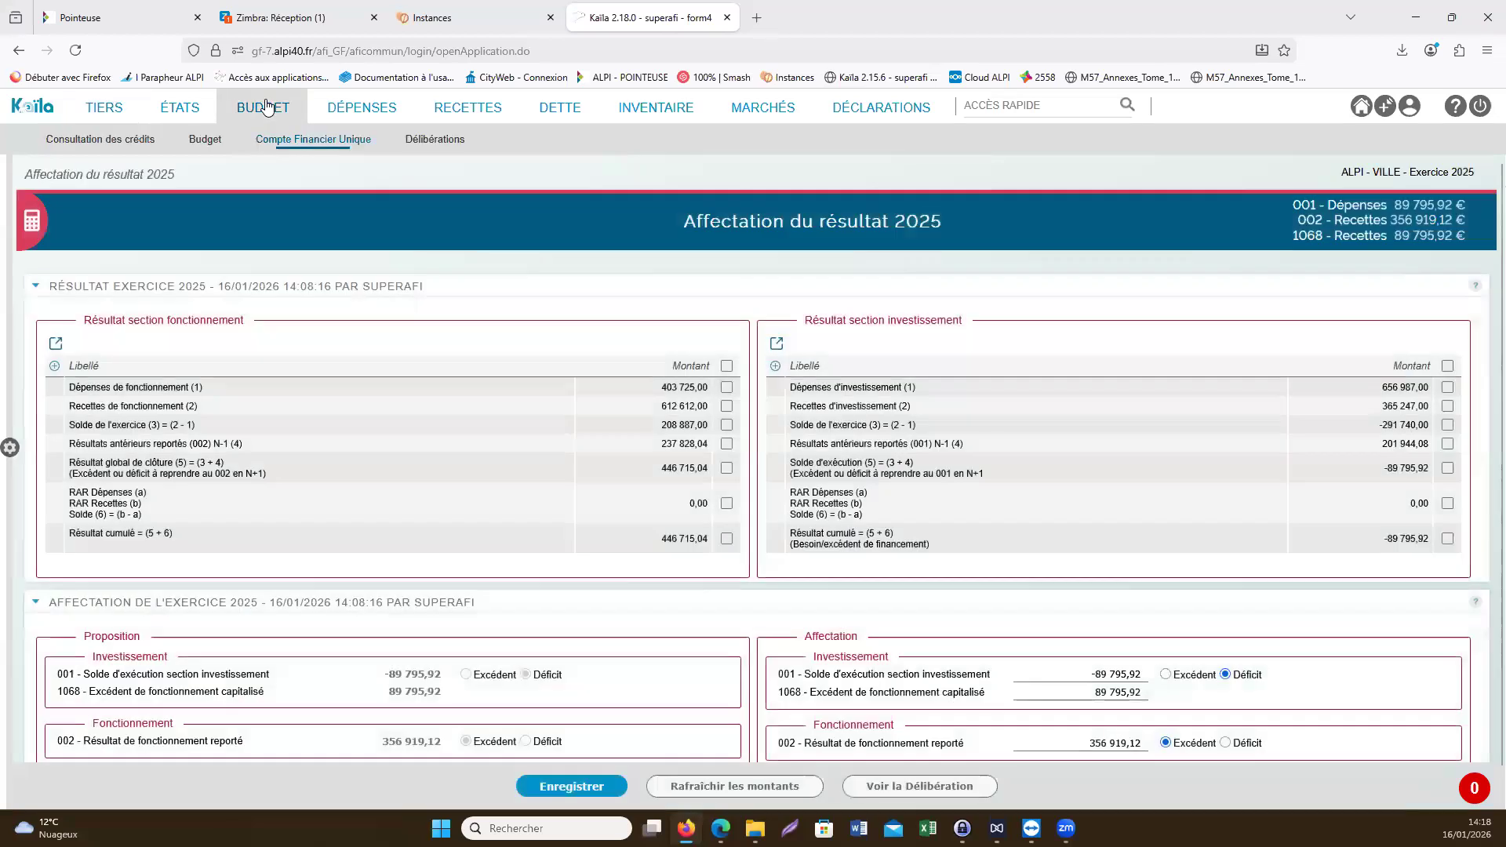
{"action": "mouse_move", "coordinate": [277, 140]}
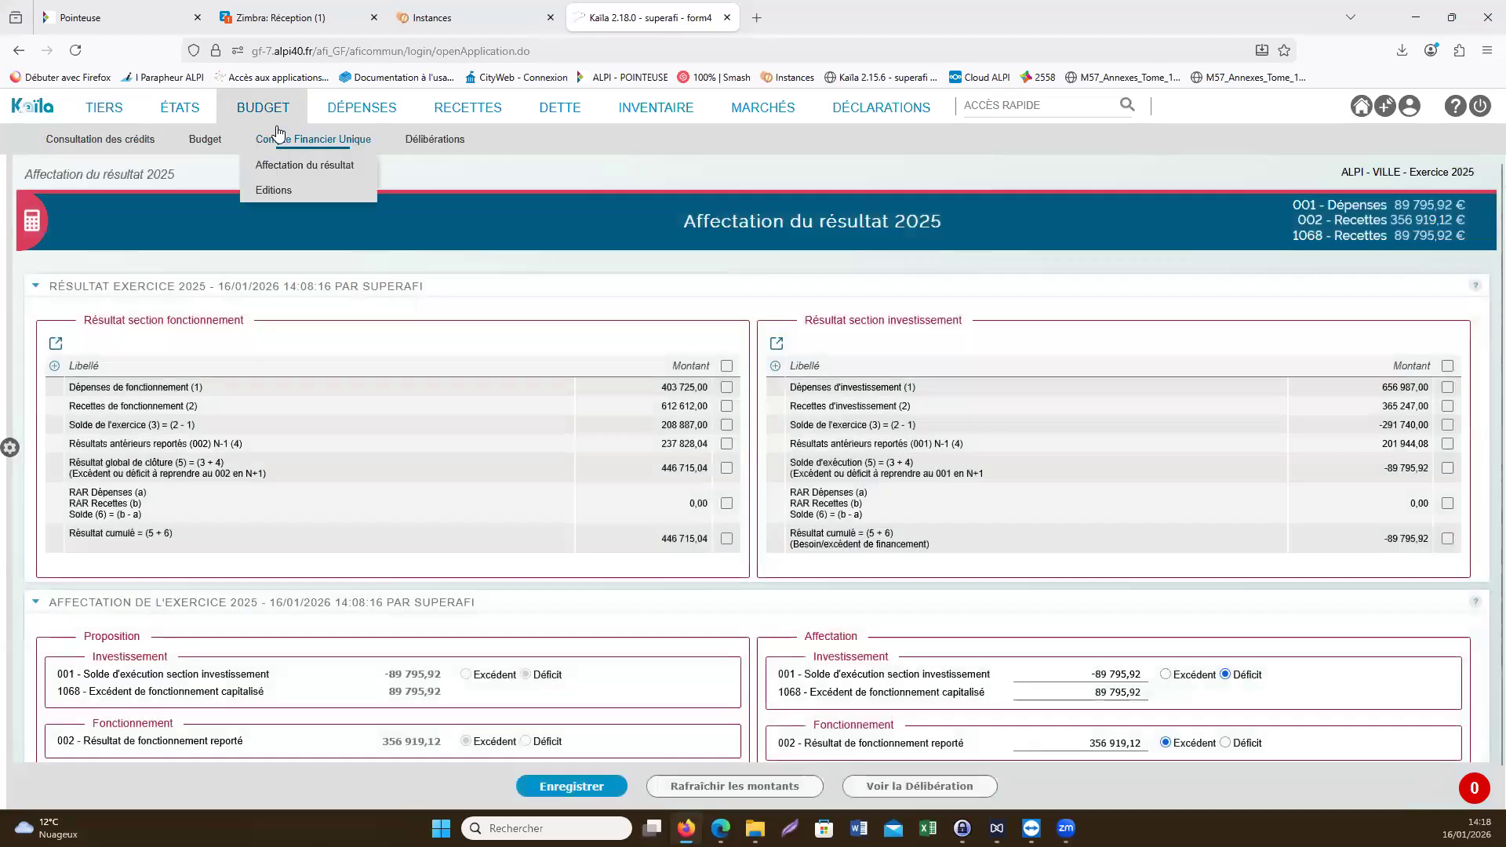
{"action": "left_click", "coordinate": [306, 173]}
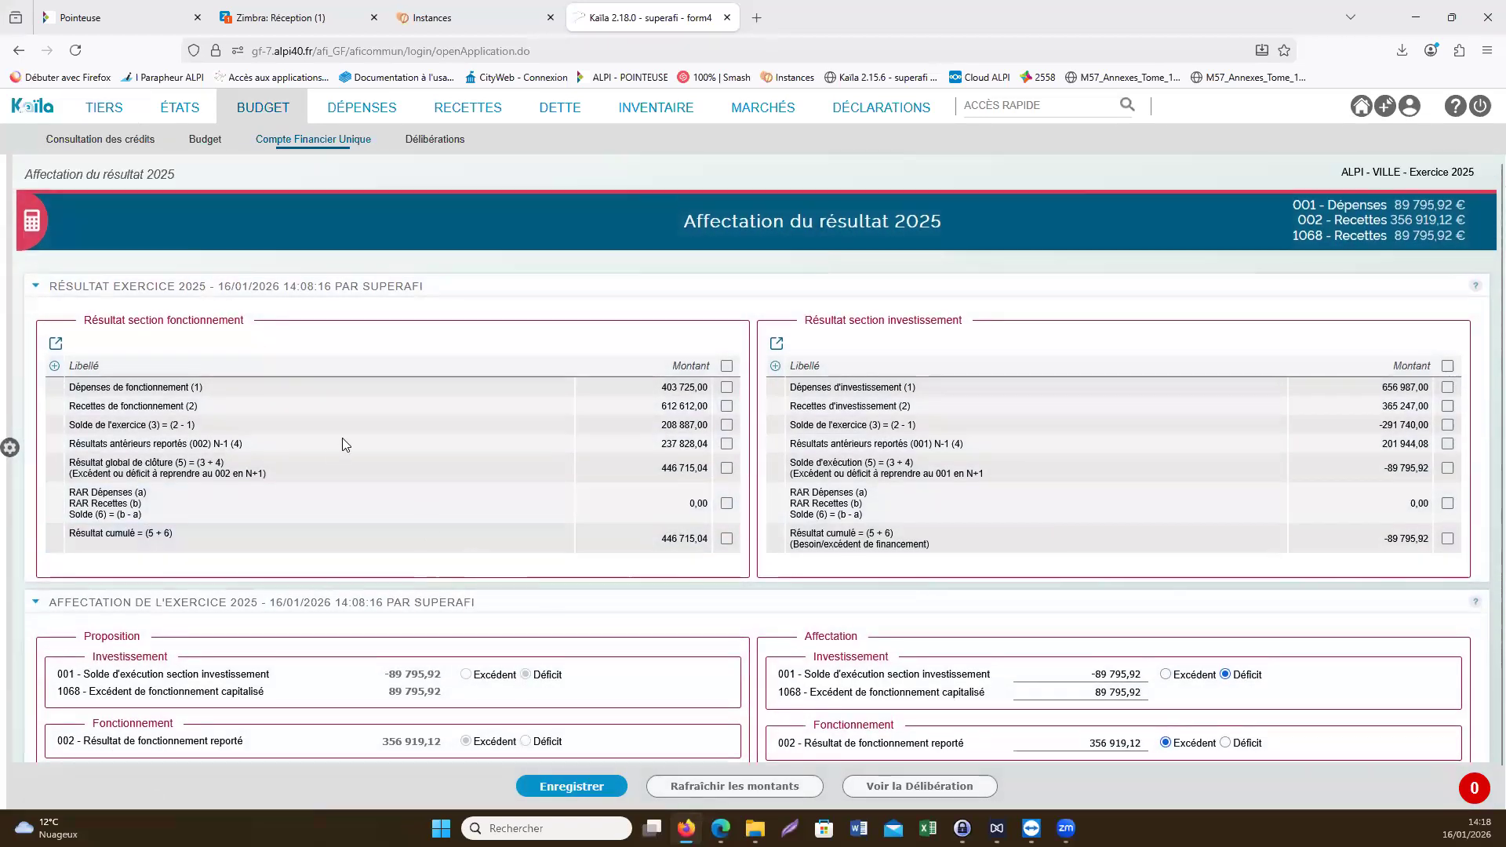
- Review the operating section results: expenses, receipts, yearly balance, the 002 carried-forward result, overall closing result and cumulative result
{"action": "left_click_drag", "start_coordinate": [85, 321], "coordinate": [247, 333]}
{"action": "left_click_drag", "start_coordinate": [805, 322], "coordinate": [971, 331]}
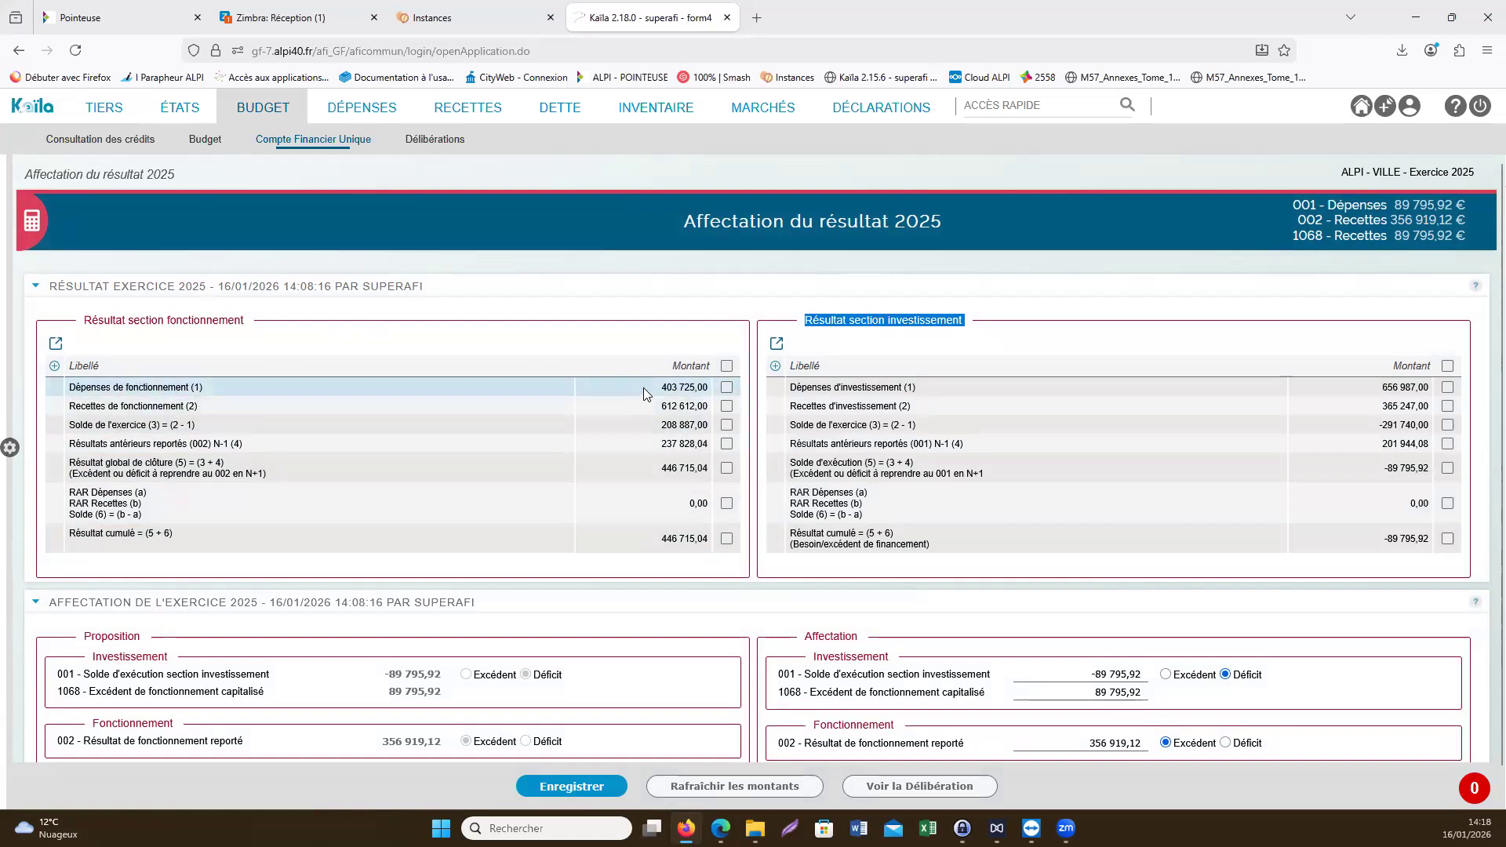
{"action": "left_click", "coordinate": [679, 388]}
{"action": "mouse_move", "coordinate": [704, 388]}
{"action": "left_mouse_down"}
{"action": "mouse_move", "coordinate": [660, 400]}
{"action": "mouse_move", "coordinate": [704, 409]}
{"action": "left_mouse_up"}
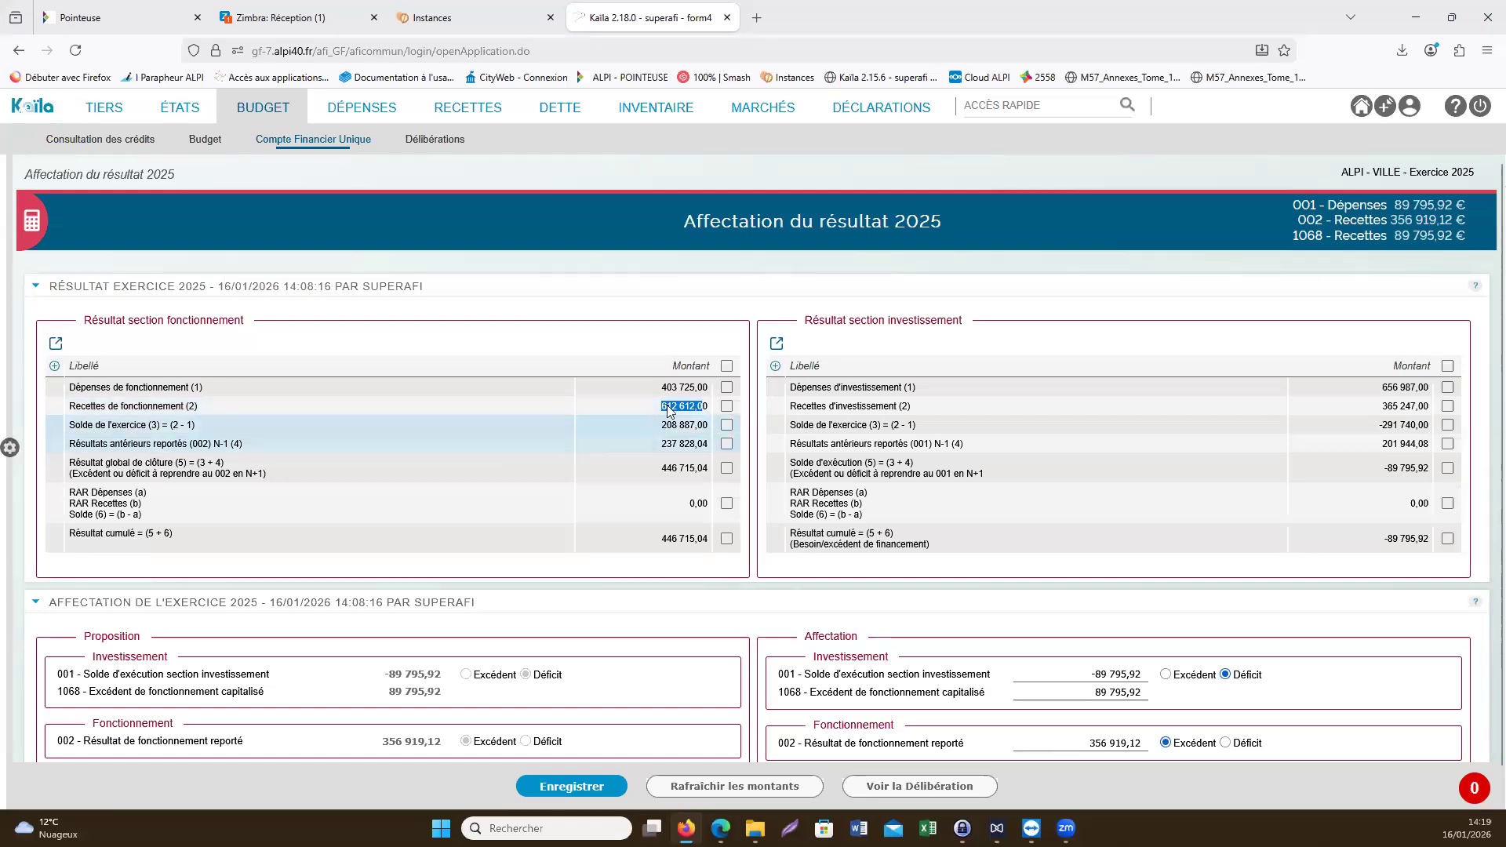
{"action": "left_click_drag", "start_coordinate": [663, 424], "coordinate": [710, 429]}
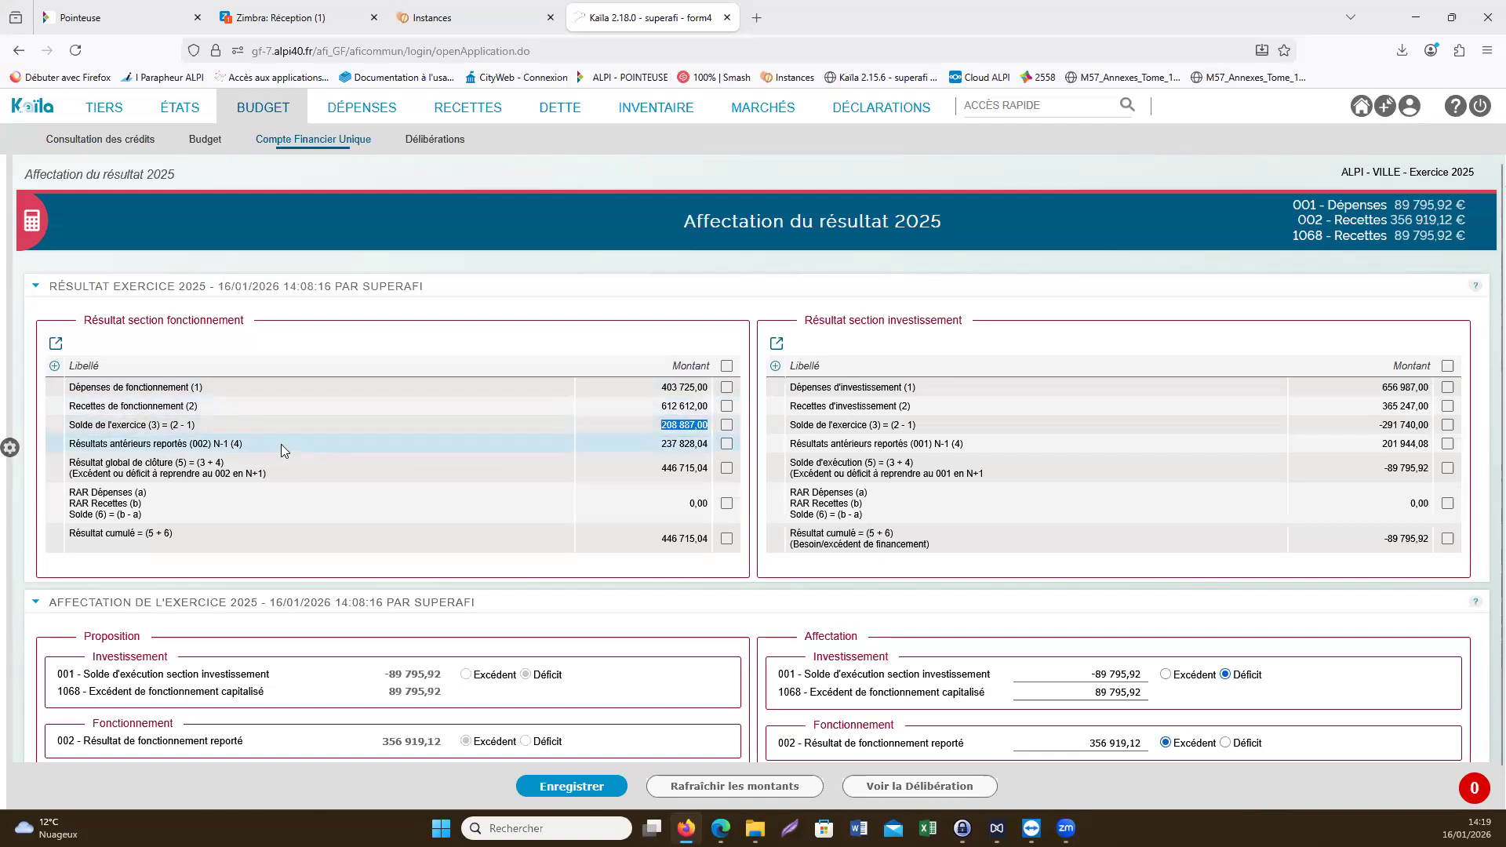
{"action": "double_click", "coordinate": [198, 444]}
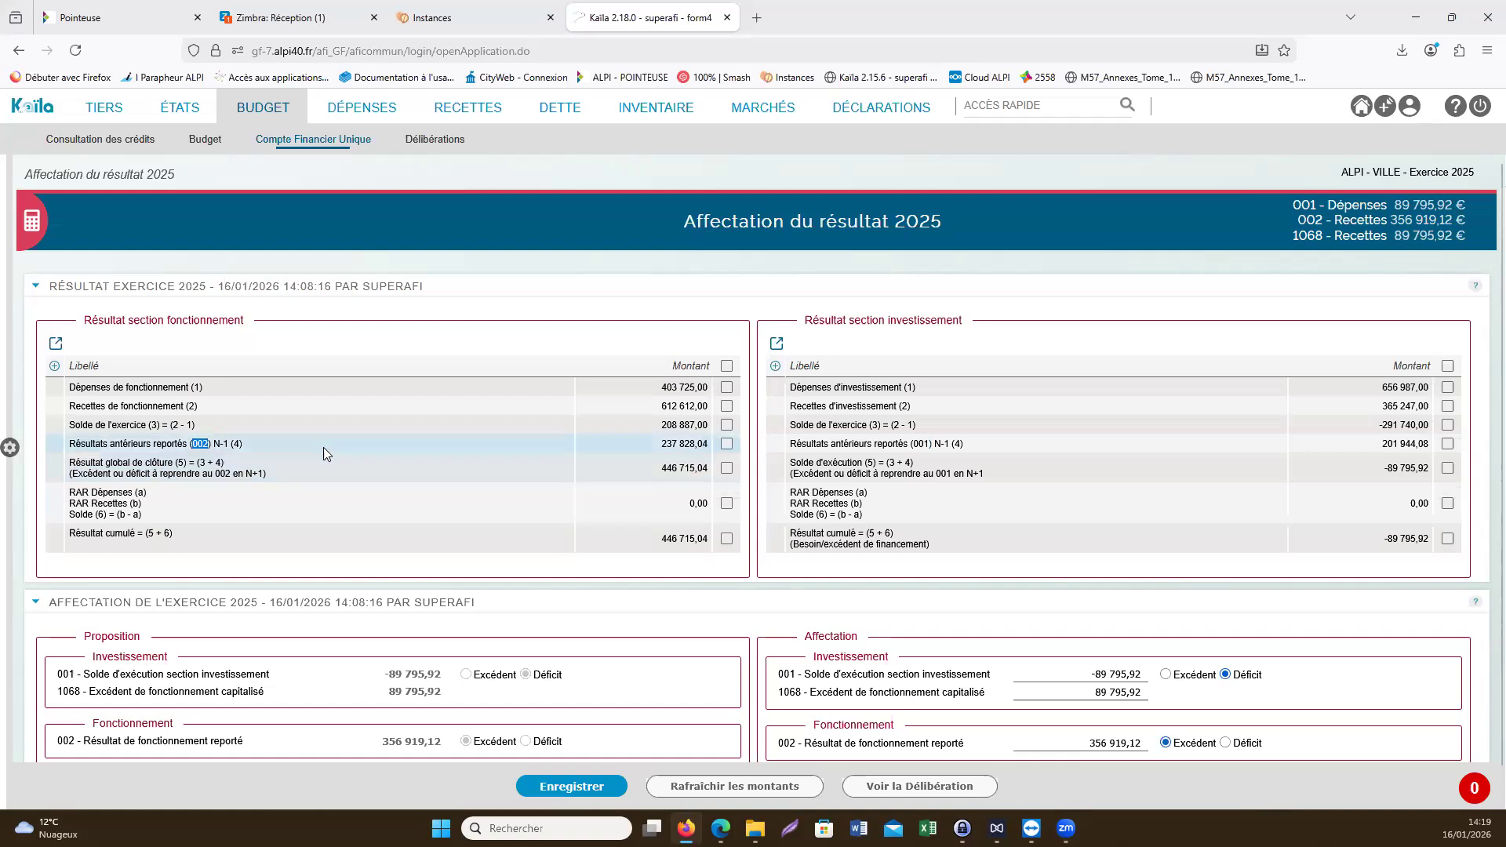
{"action": "left_click_drag", "start_coordinate": [657, 445], "coordinate": [704, 472]}
{"action": "double_click", "coordinate": [671, 472]}
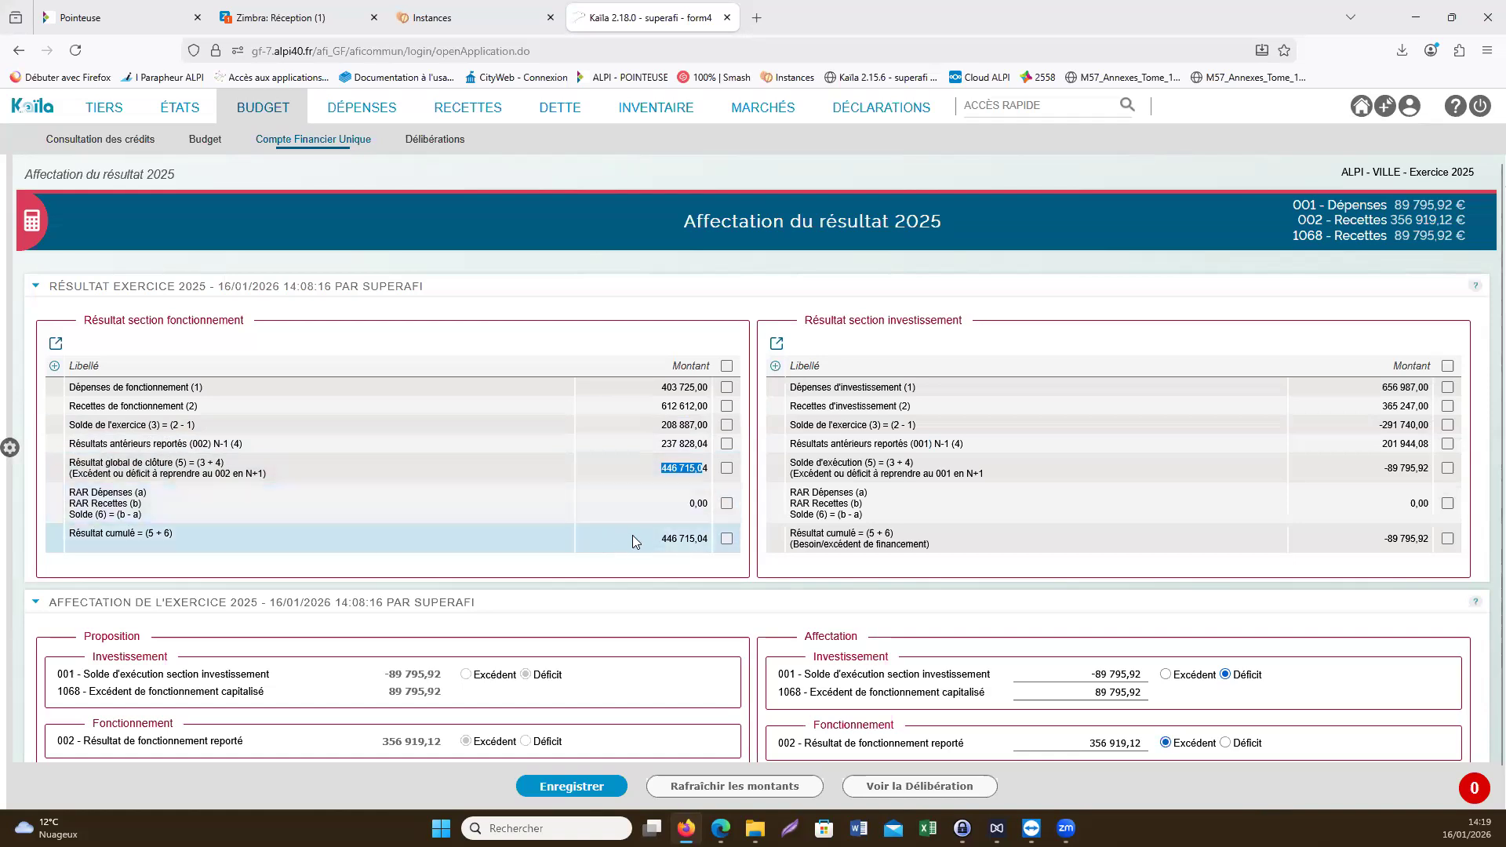
{"action": "left_click_drag", "start_coordinate": [657, 539], "coordinate": [710, 539]}
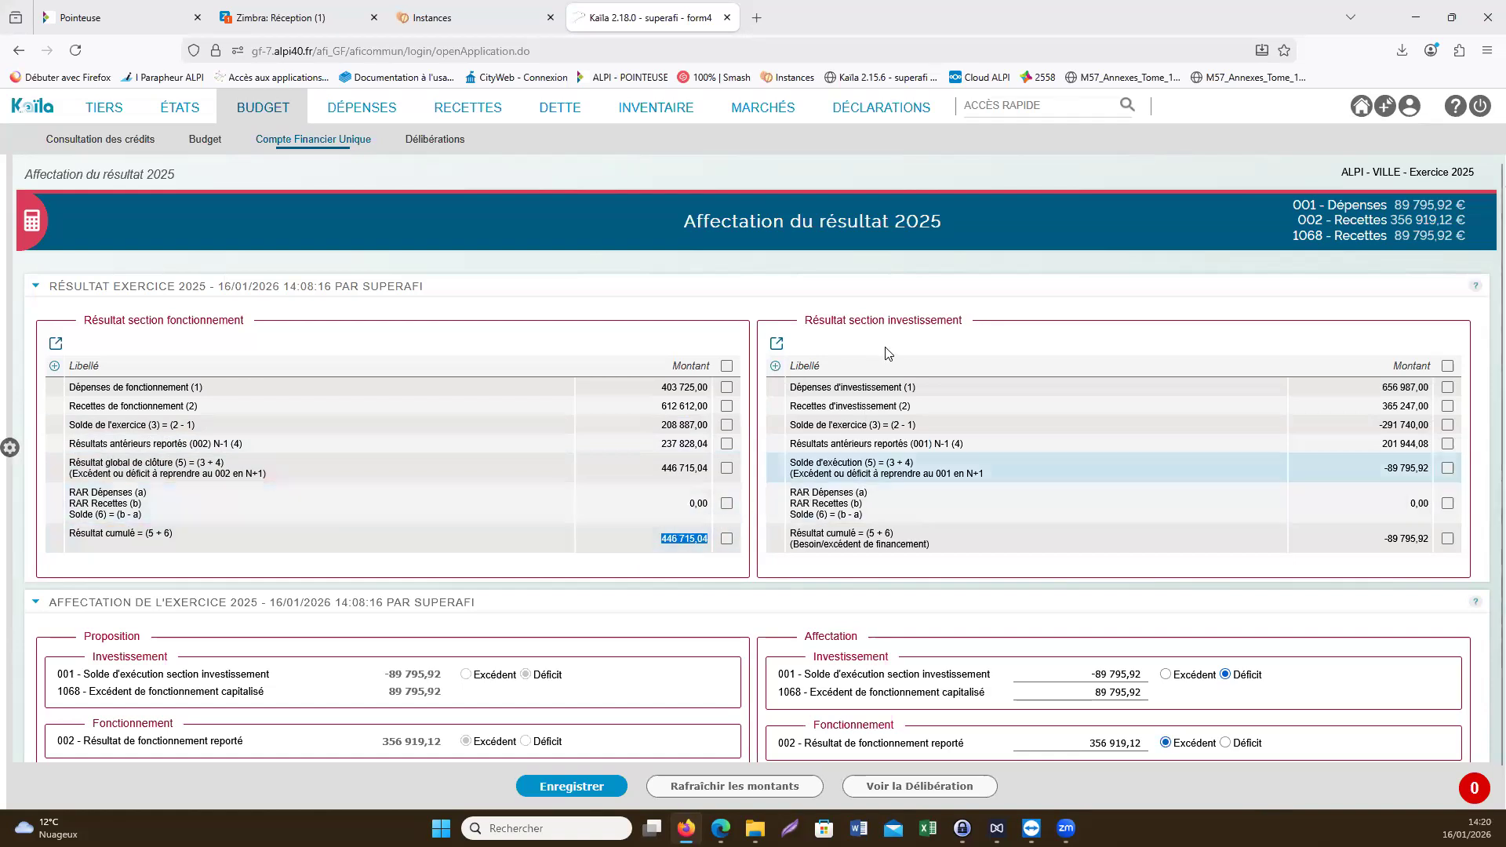
- Review the investment section results: expenses, receipts, yearly balance, the 001 carried-forward result, execution balance and cumulative result
{"action": "left_click_drag", "start_coordinate": [1356, 386], "coordinate": [1434, 382]}
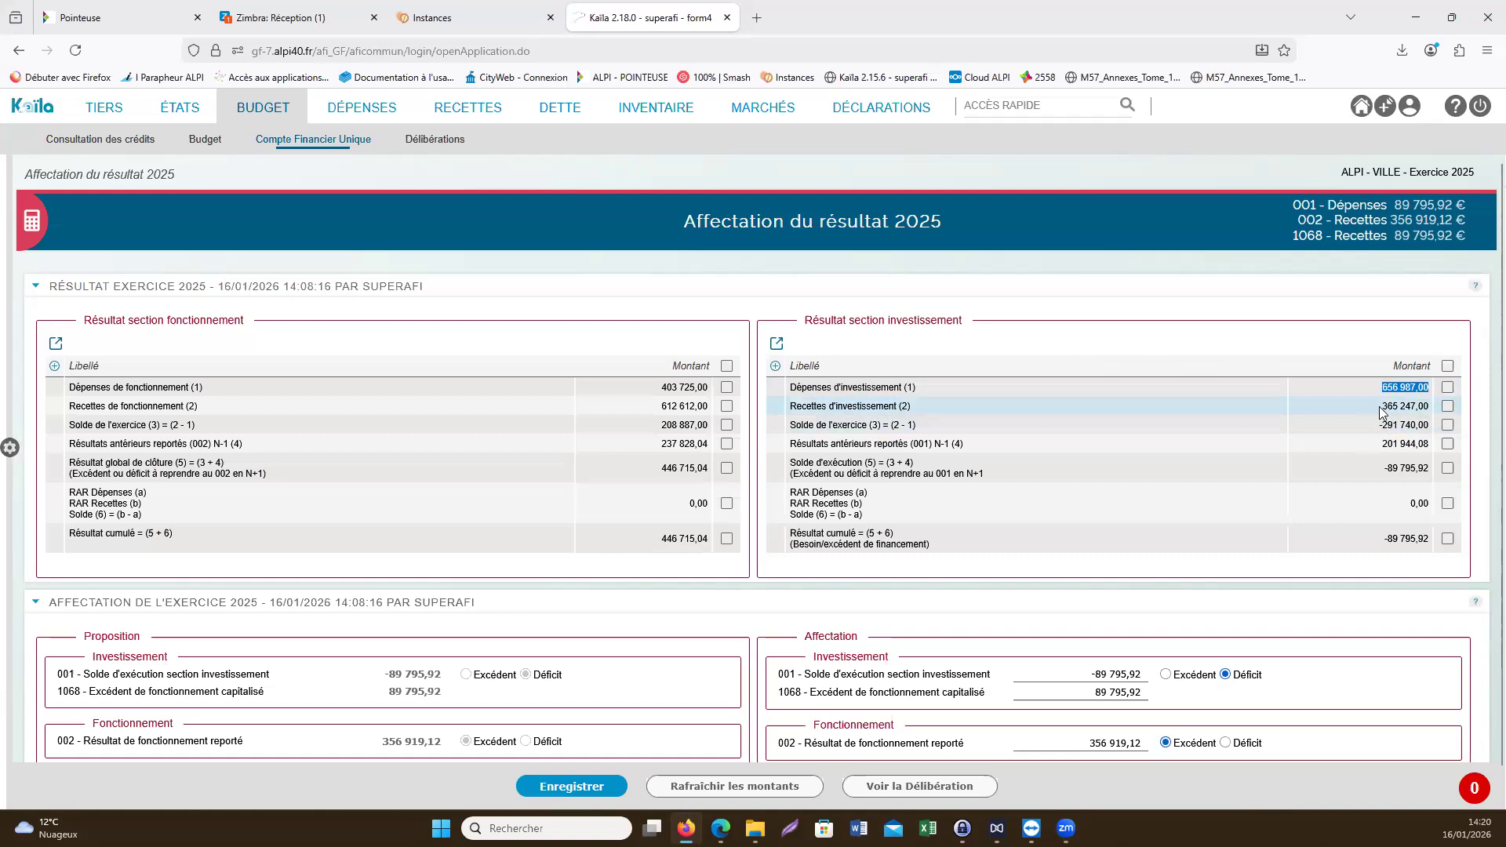
{"action": "left_click_drag", "start_coordinate": [1384, 406], "coordinate": [1427, 409]}
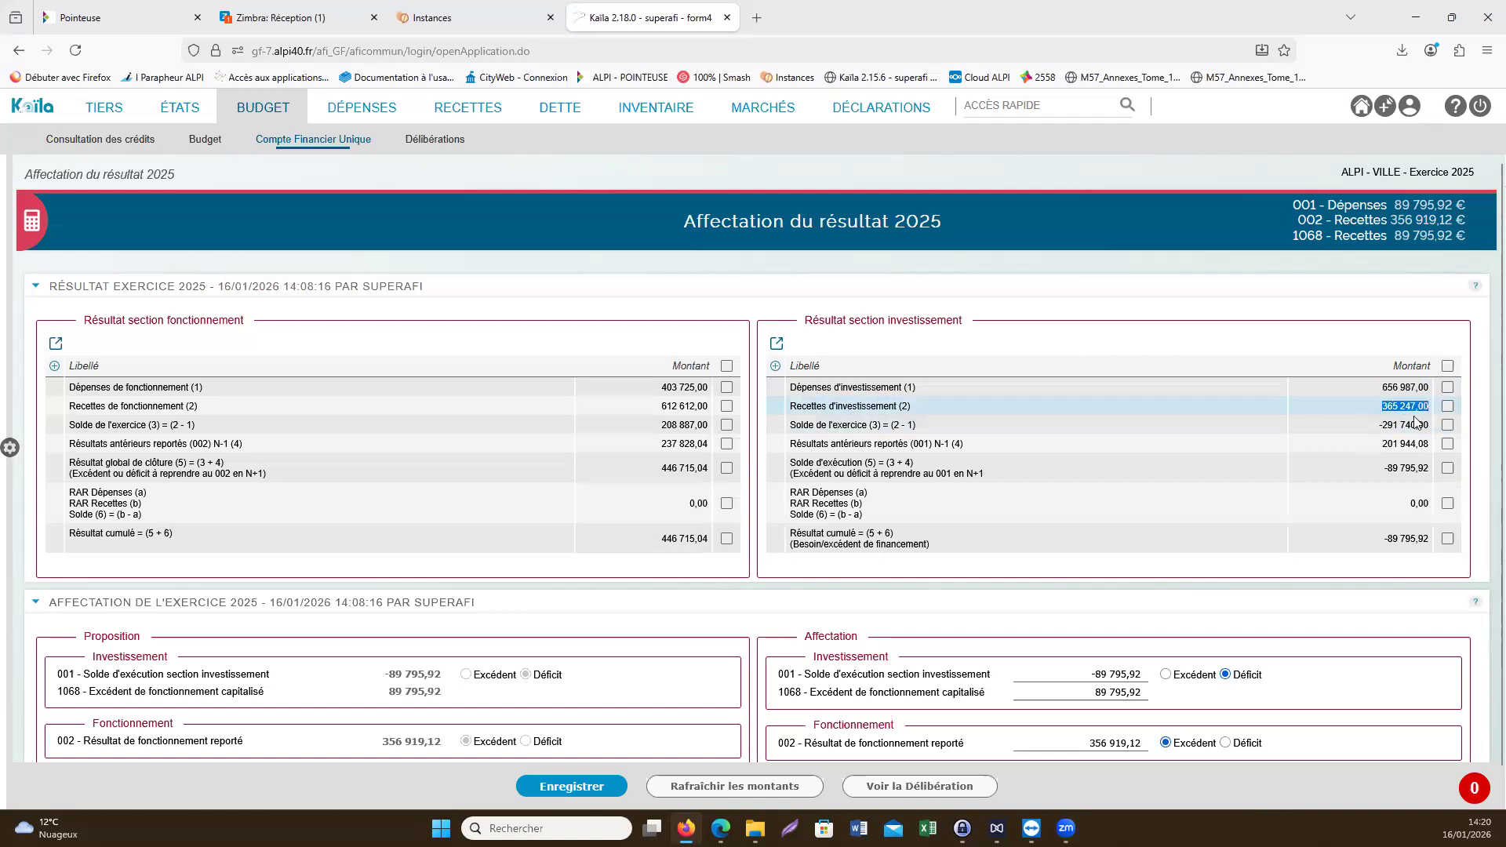
{"action": "left_click_drag", "start_coordinate": [1379, 424], "coordinate": [1426, 426]}
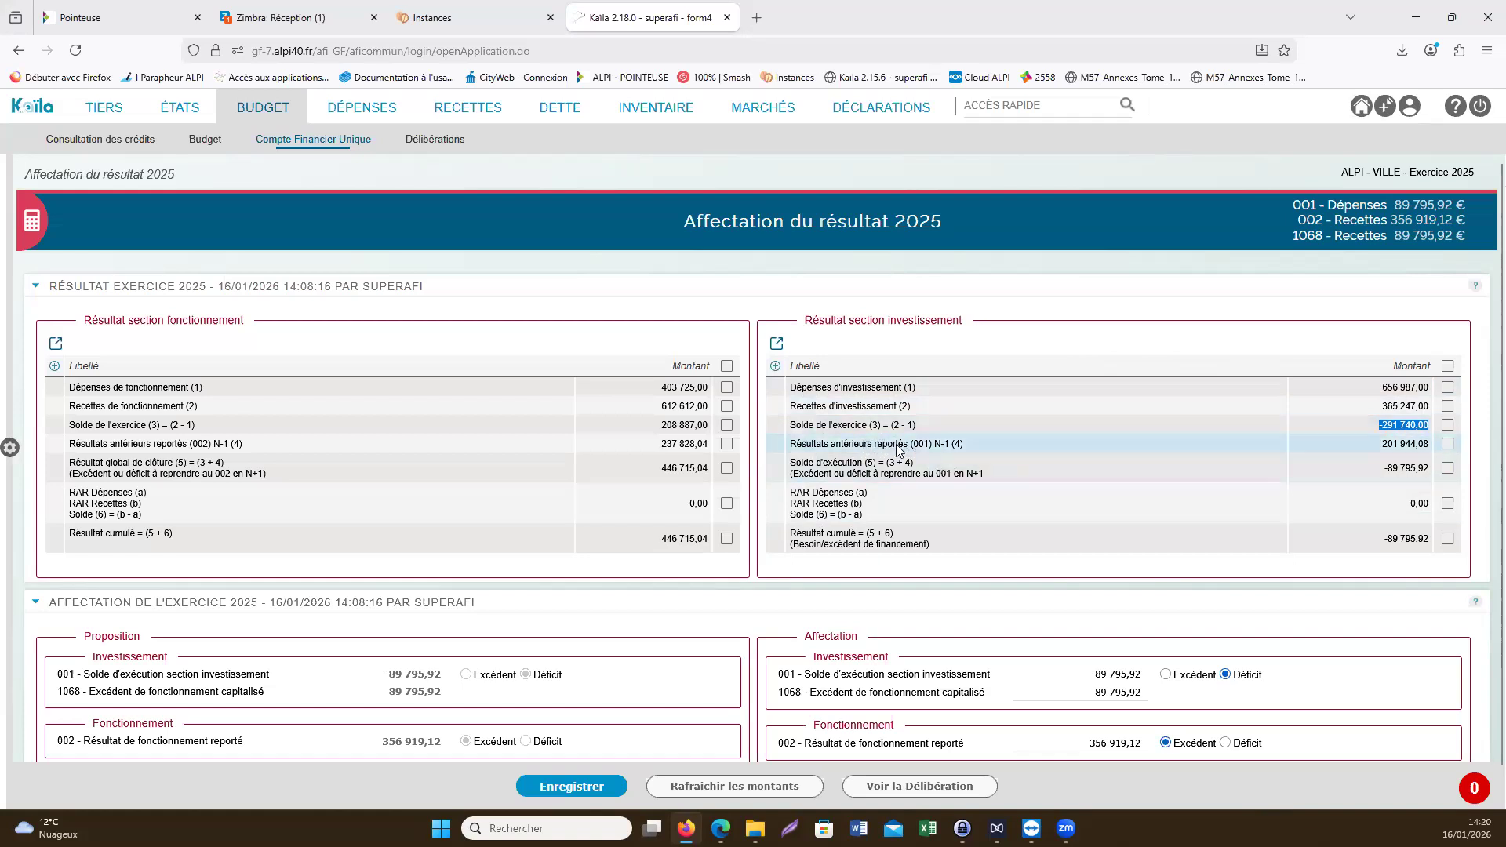
{"action": "left_click_drag", "start_coordinate": [912, 444], "coordinate": [930, 444]}
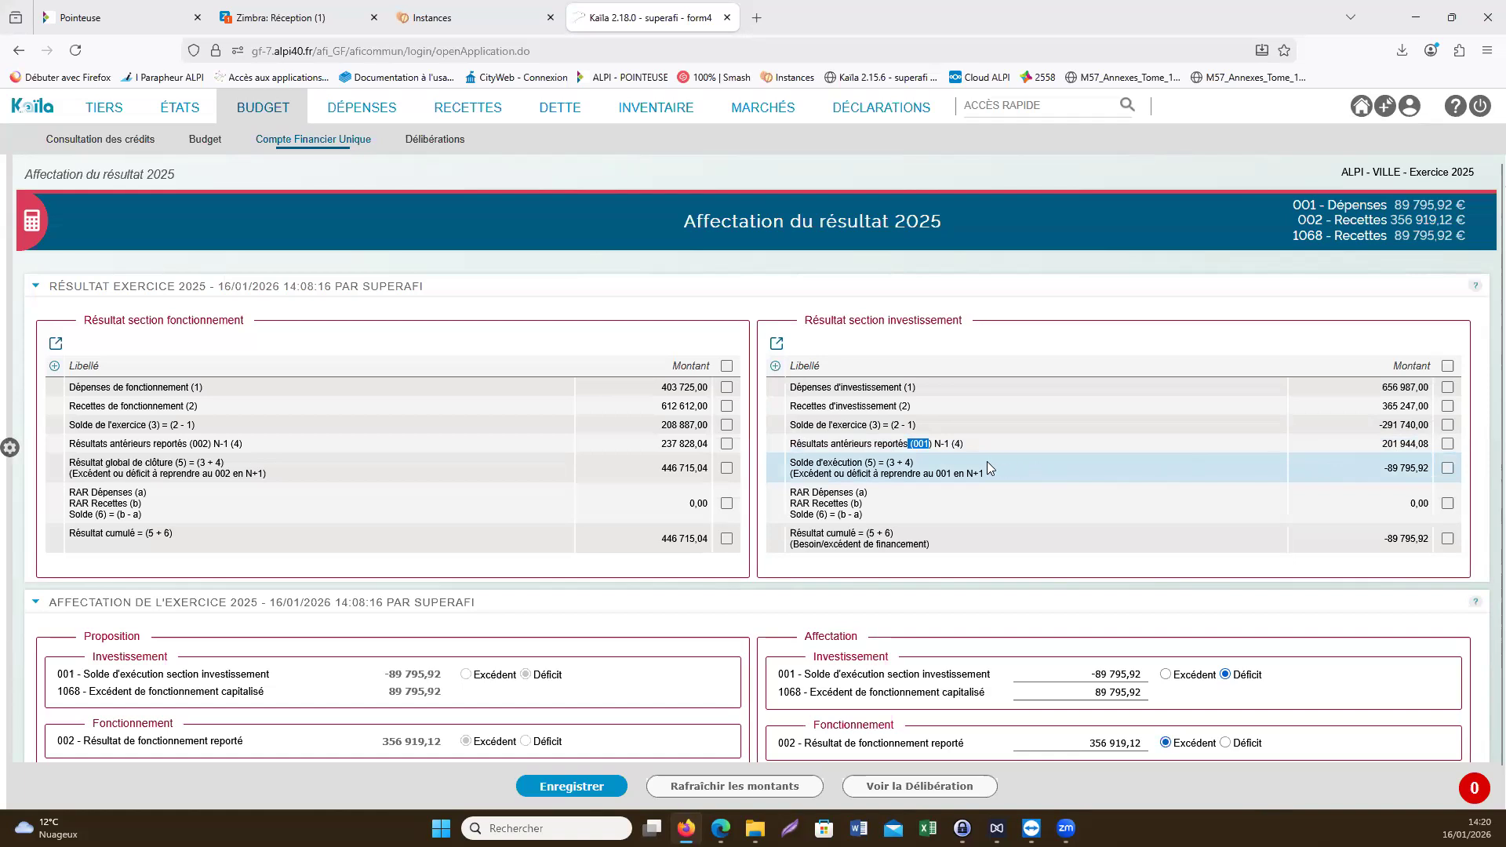
{"action": "left_click_drag", "start_coordinate": [973, 444], "coordinate": [794, 453]}
{"action": "left_click_drag", "start_coordinate": [930, 426], "coordinate": [794, 430]}
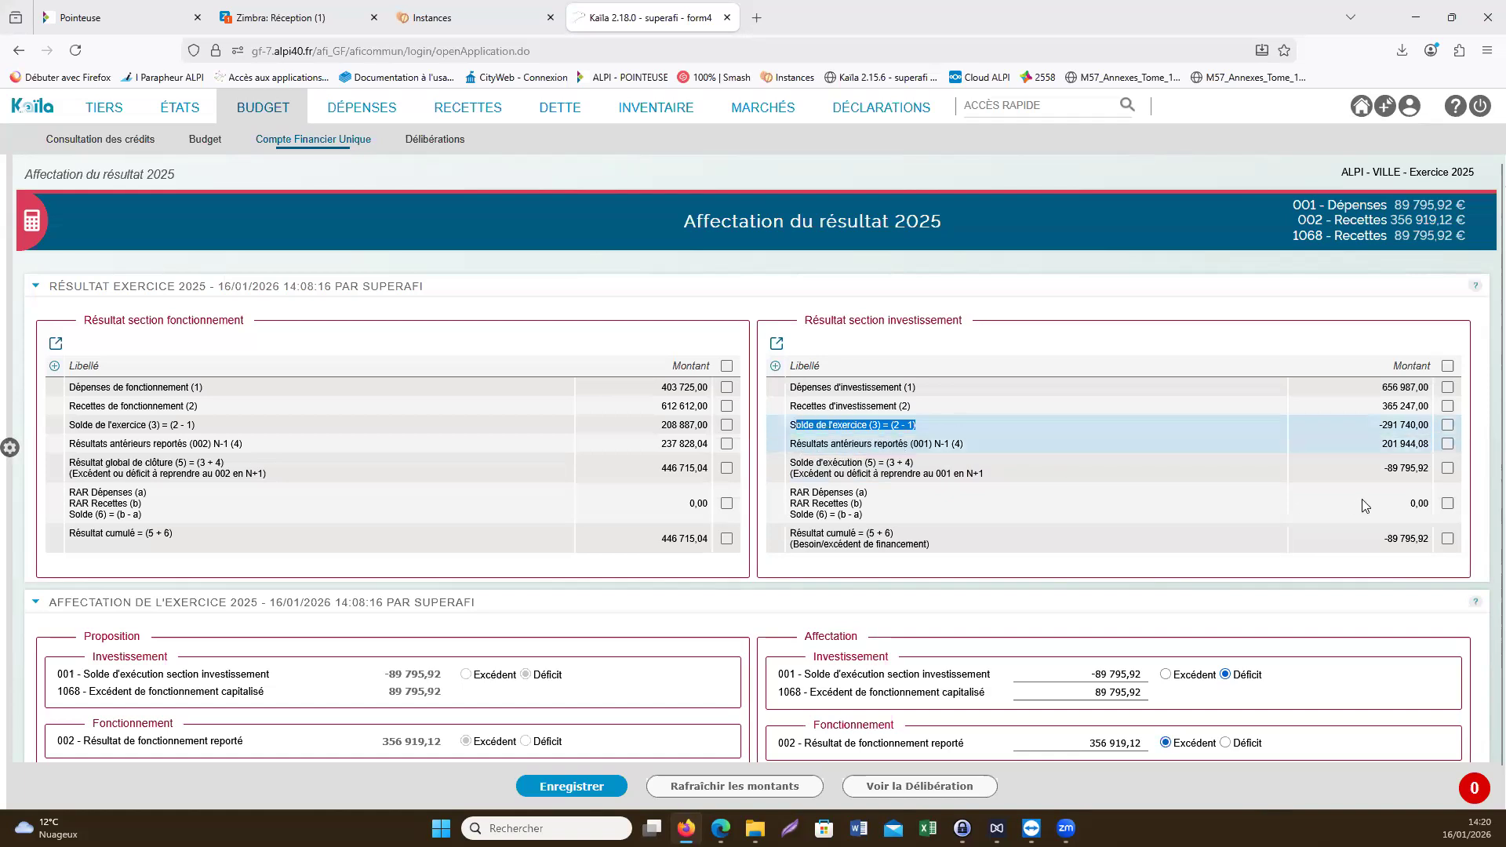
{"action": "left_click_drag", "start_coordinate": [1383, 471], "coordinate": [1428, 469]}
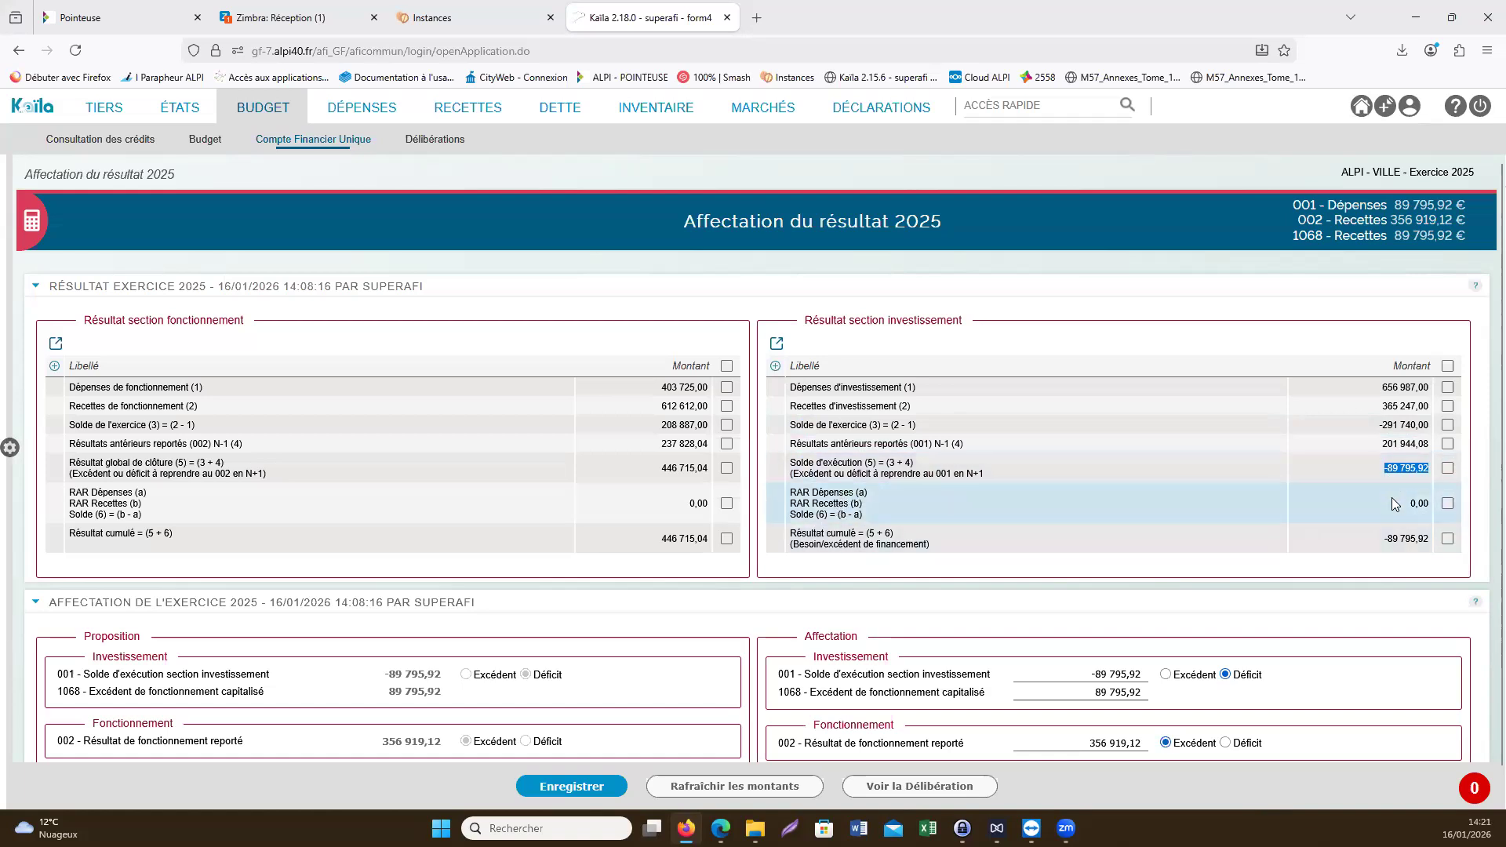
{"action": "scroll", "coordinate": [1016, 518], "scroll_direction": "down", "scroll_amount": 2}
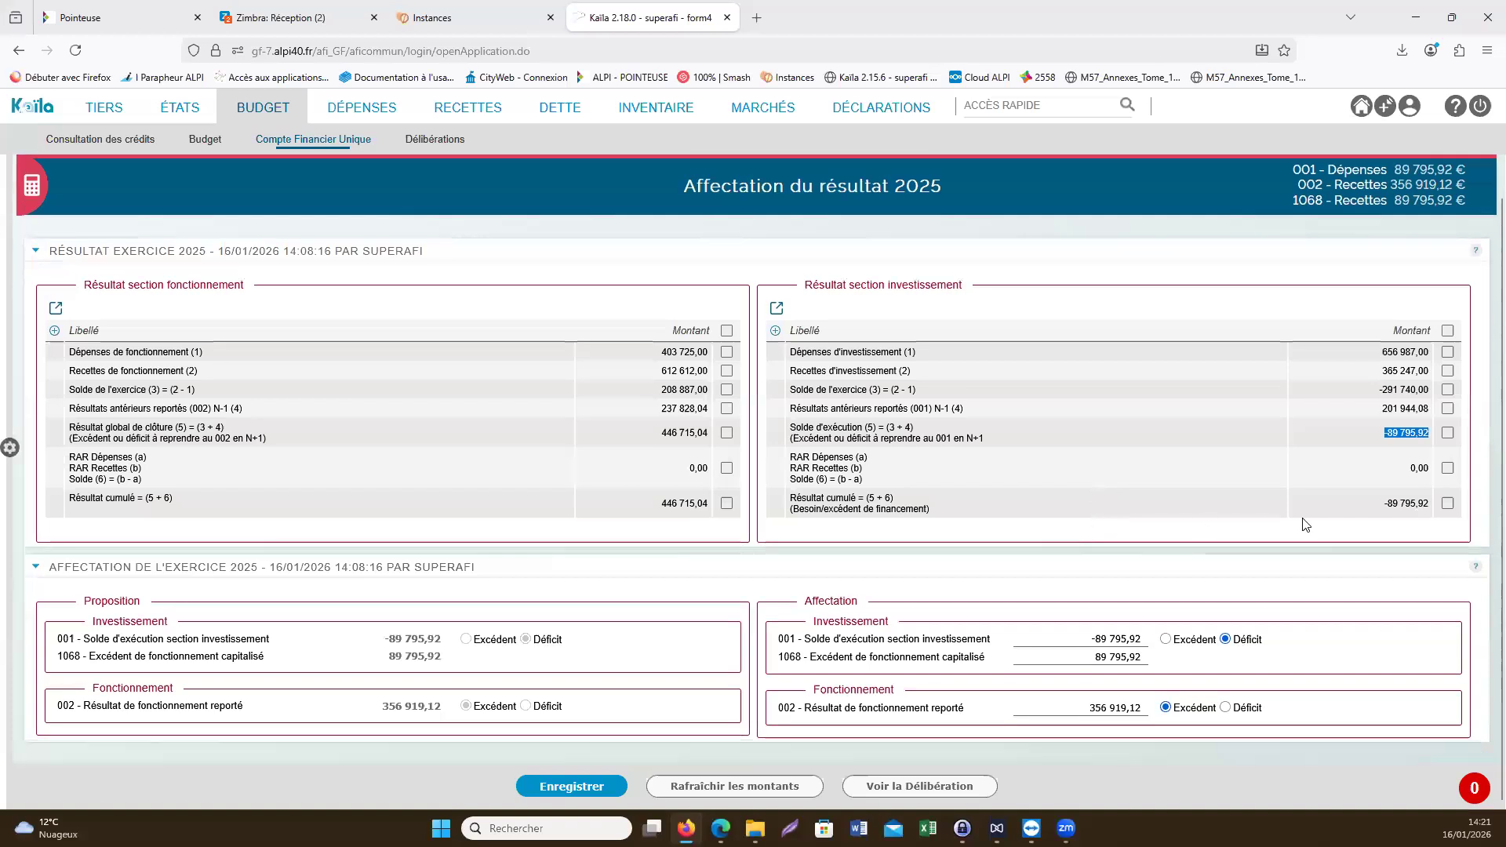
{"action": "left_click_drag", "start_coordinate": [1371, 506], "coordinate": [1408, 523]}
{"action": "left_click", "coordinate": [1359, 525]}
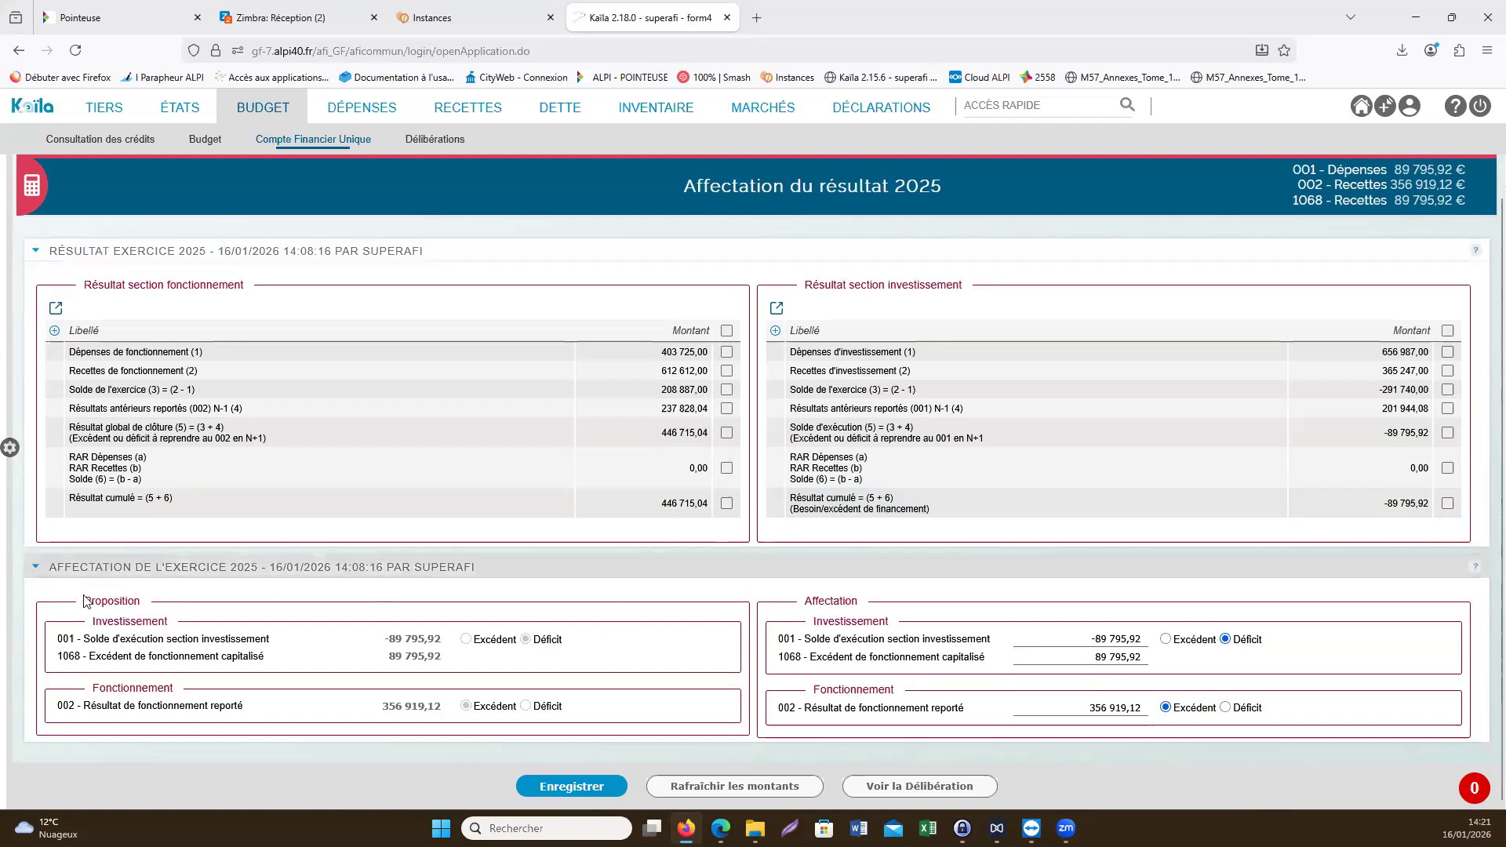
- Compare the Proposition and Affectation blocks for accounts 001, 1068 and 002 against the cumulative operating result
{"action": "left_click_drag", "start_coordinate": [82, 601], "coordinate": [232, 594]}
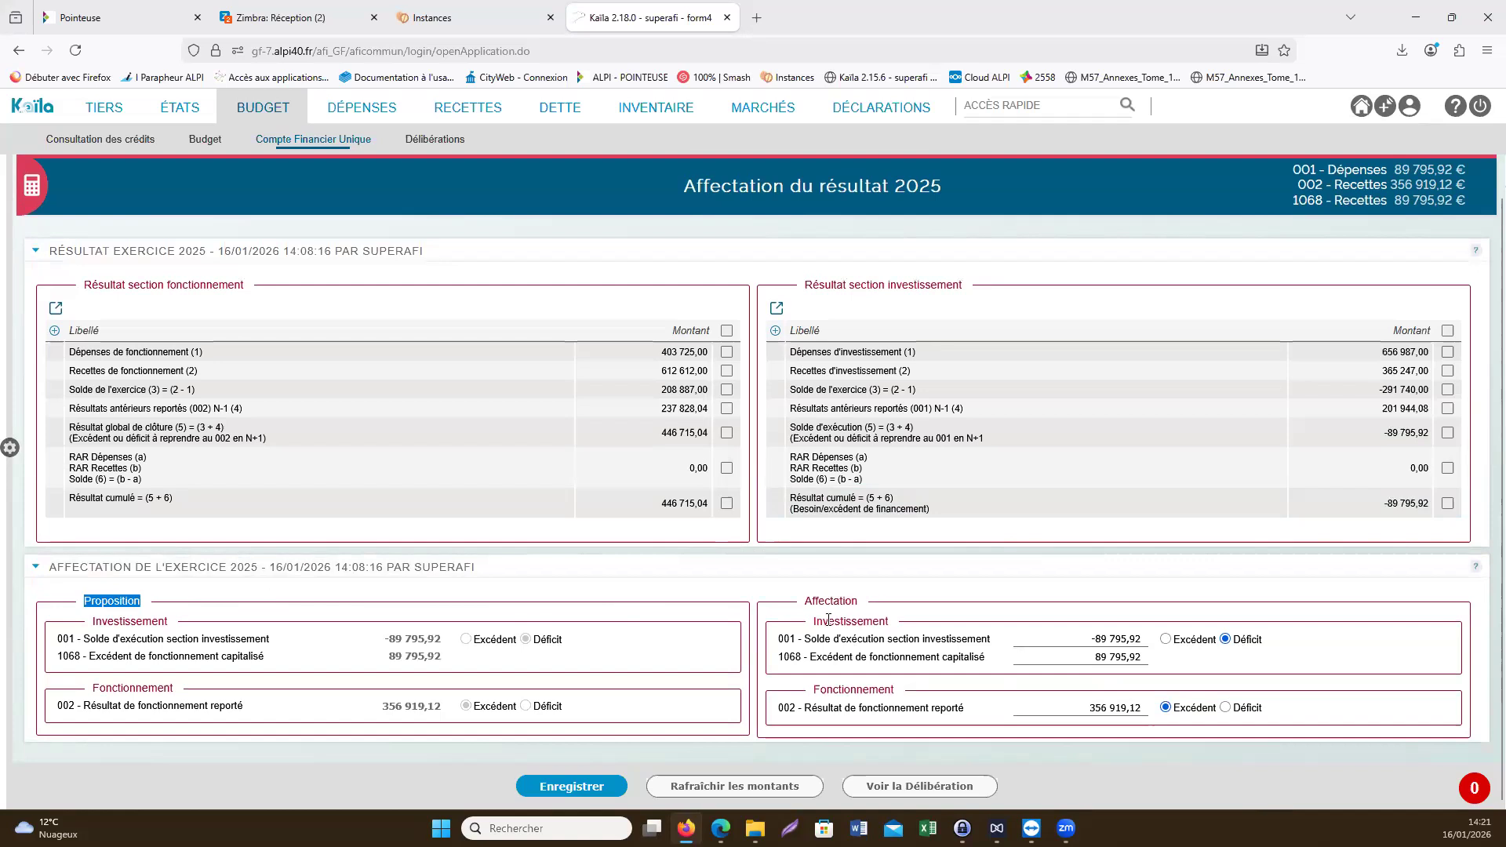
{"action": "left_click_drag", "start_coordinate": [804, 601], "coordinate": [855, 604]}
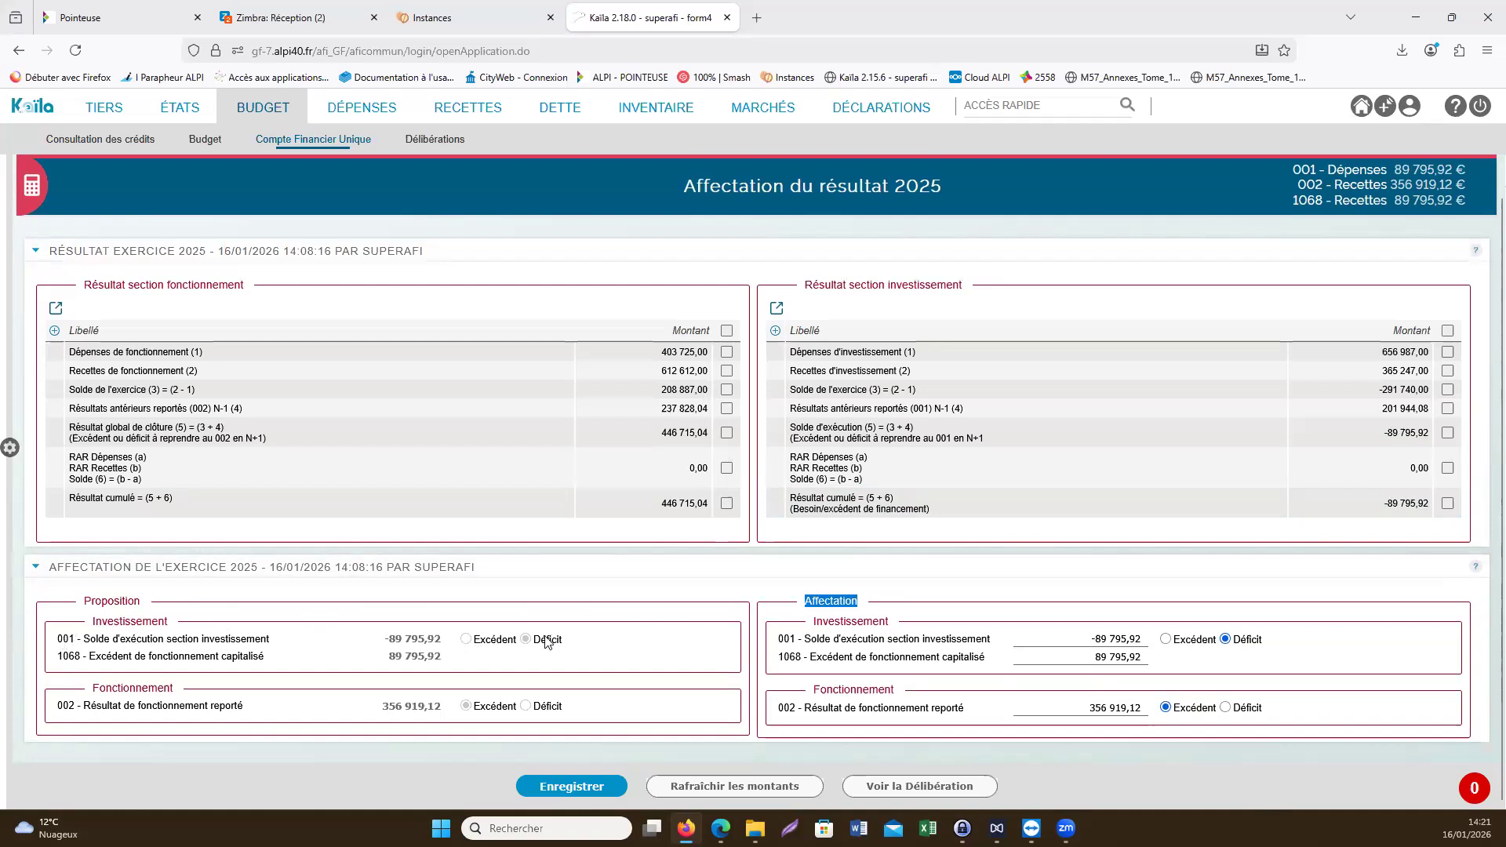
{"action": "left_click_drag", "start_coordinate": [384, 639], "coordinate": [468, 643]}
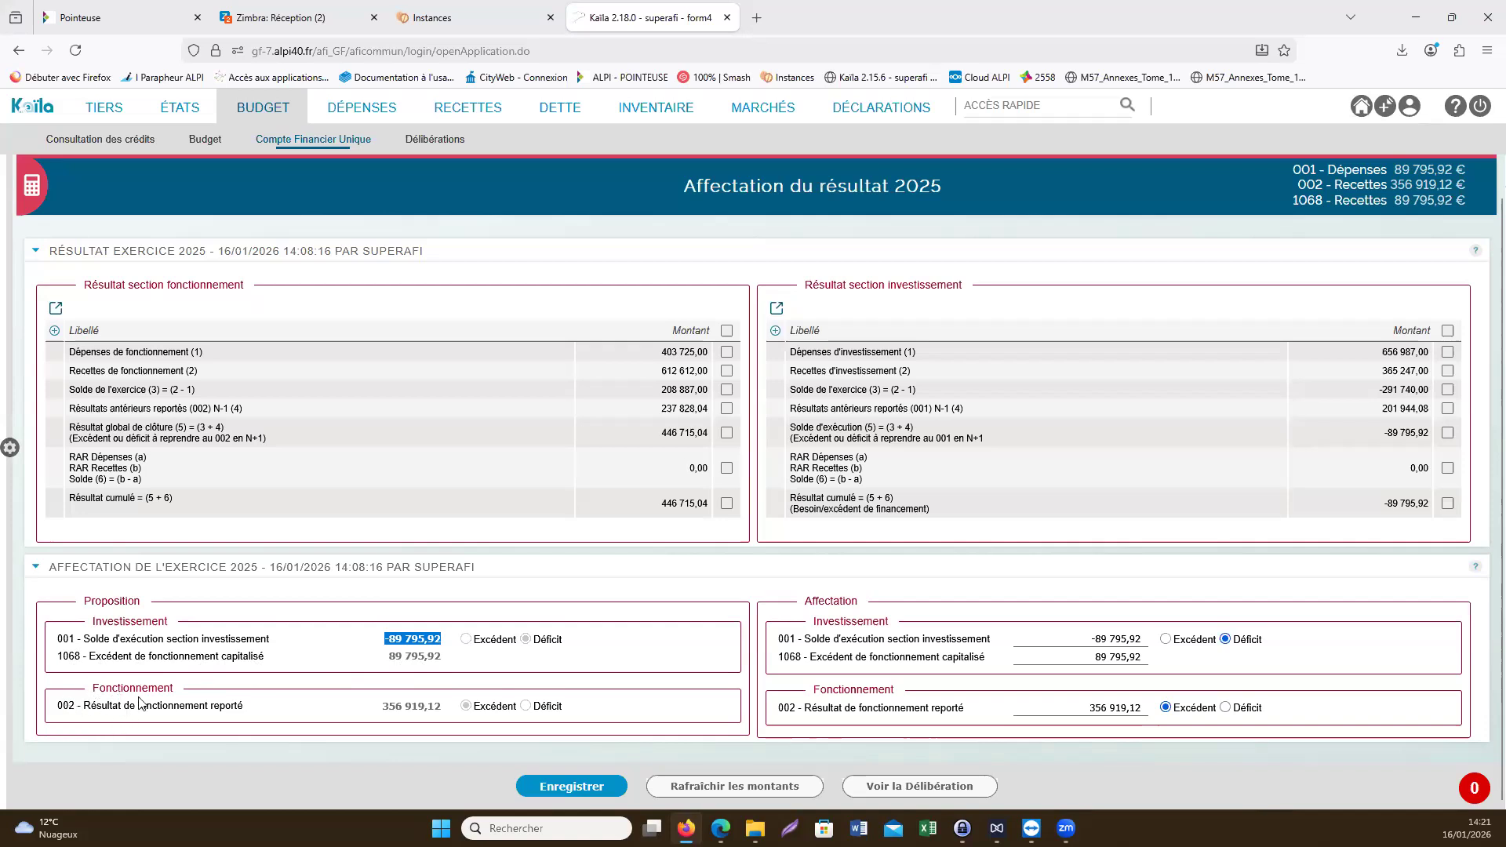
{"action": "left_click_drag", "start_coordinate": [661, 503], "coordinate": [711, 508]}
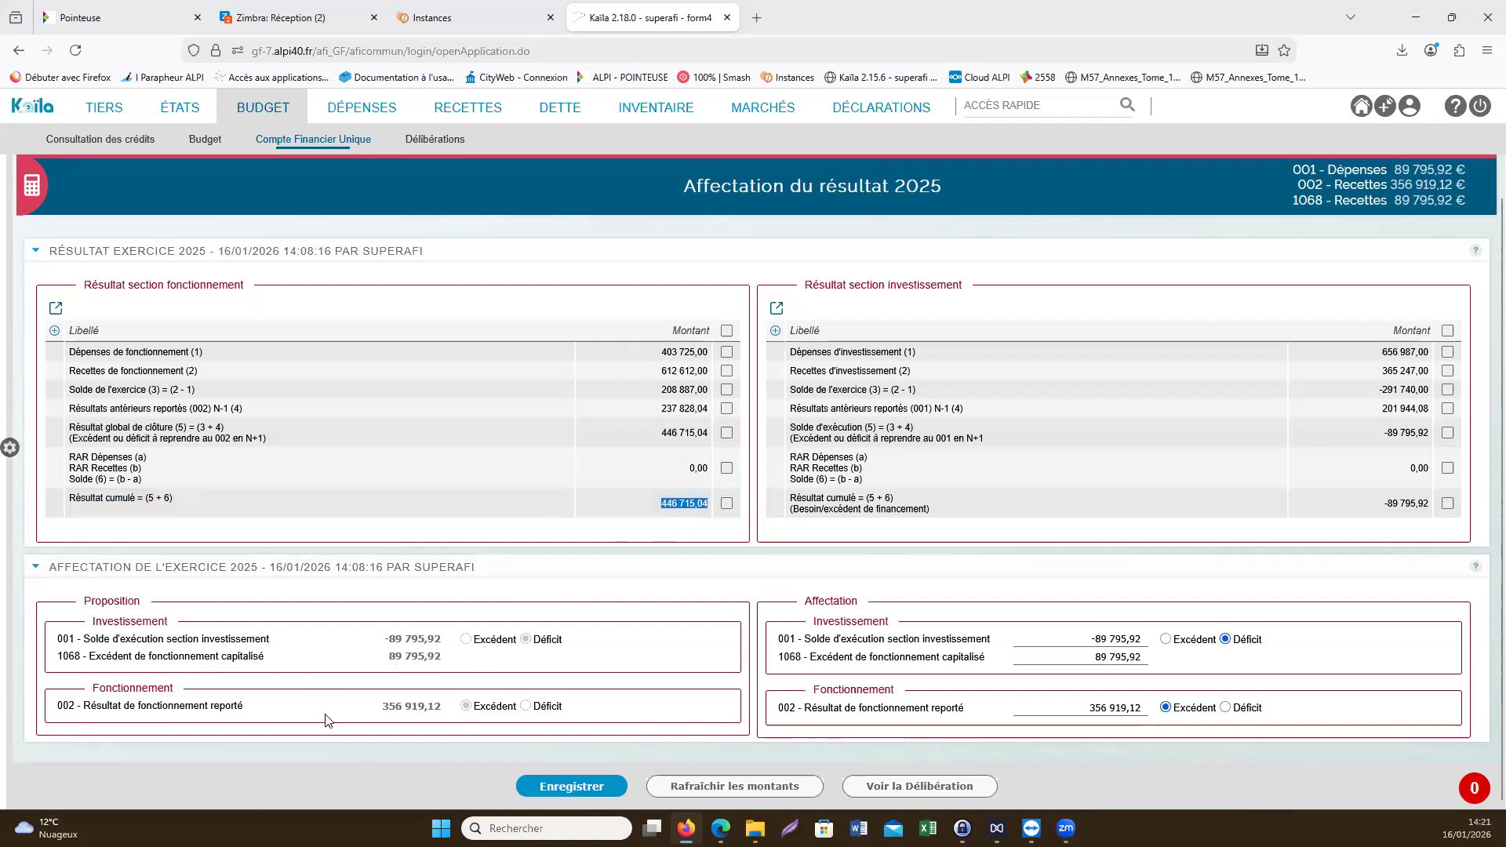
{"action": "left_click_drag", "start_coordinate": [381, 706], "coordinate": [418, 727]}
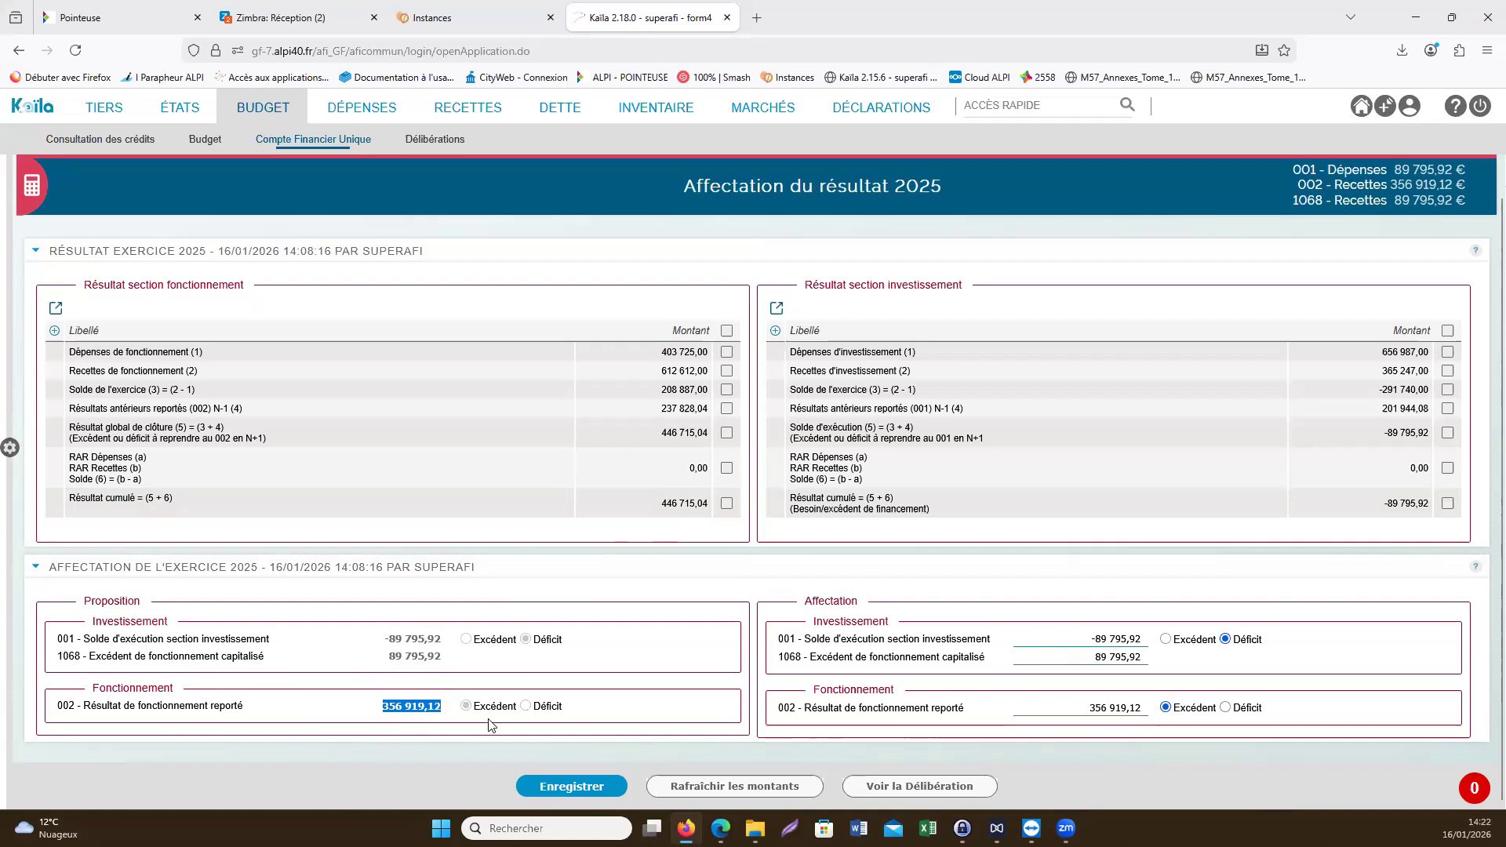
{"action": "left_click", "coordinate": [1082, 660]}
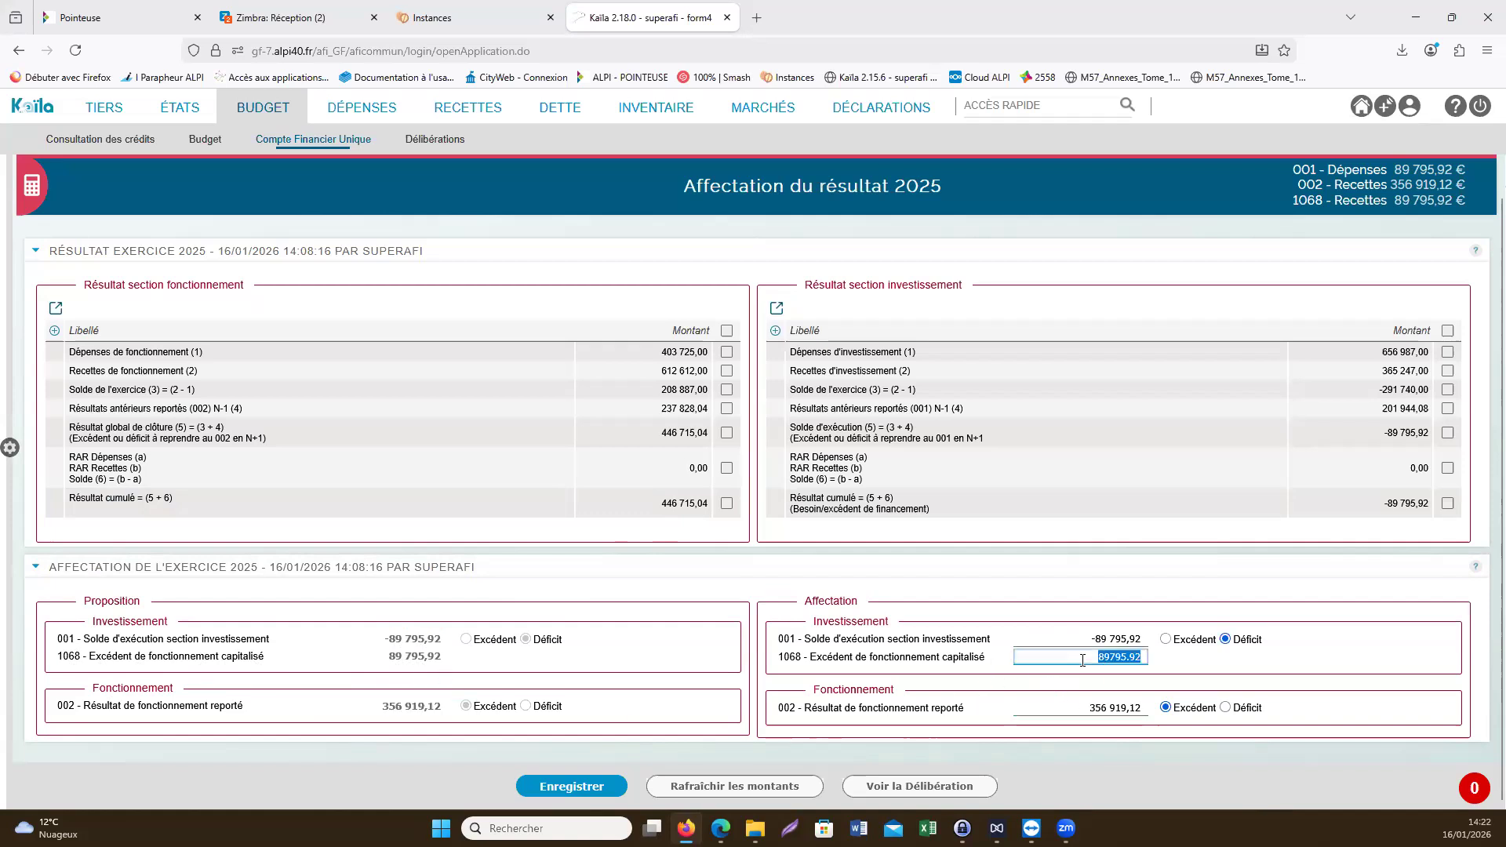
- Save the 2025 result allocation and check the calculation date and time in the result section's heading
{"action": "left_click", "coordinate": [581, 784]}
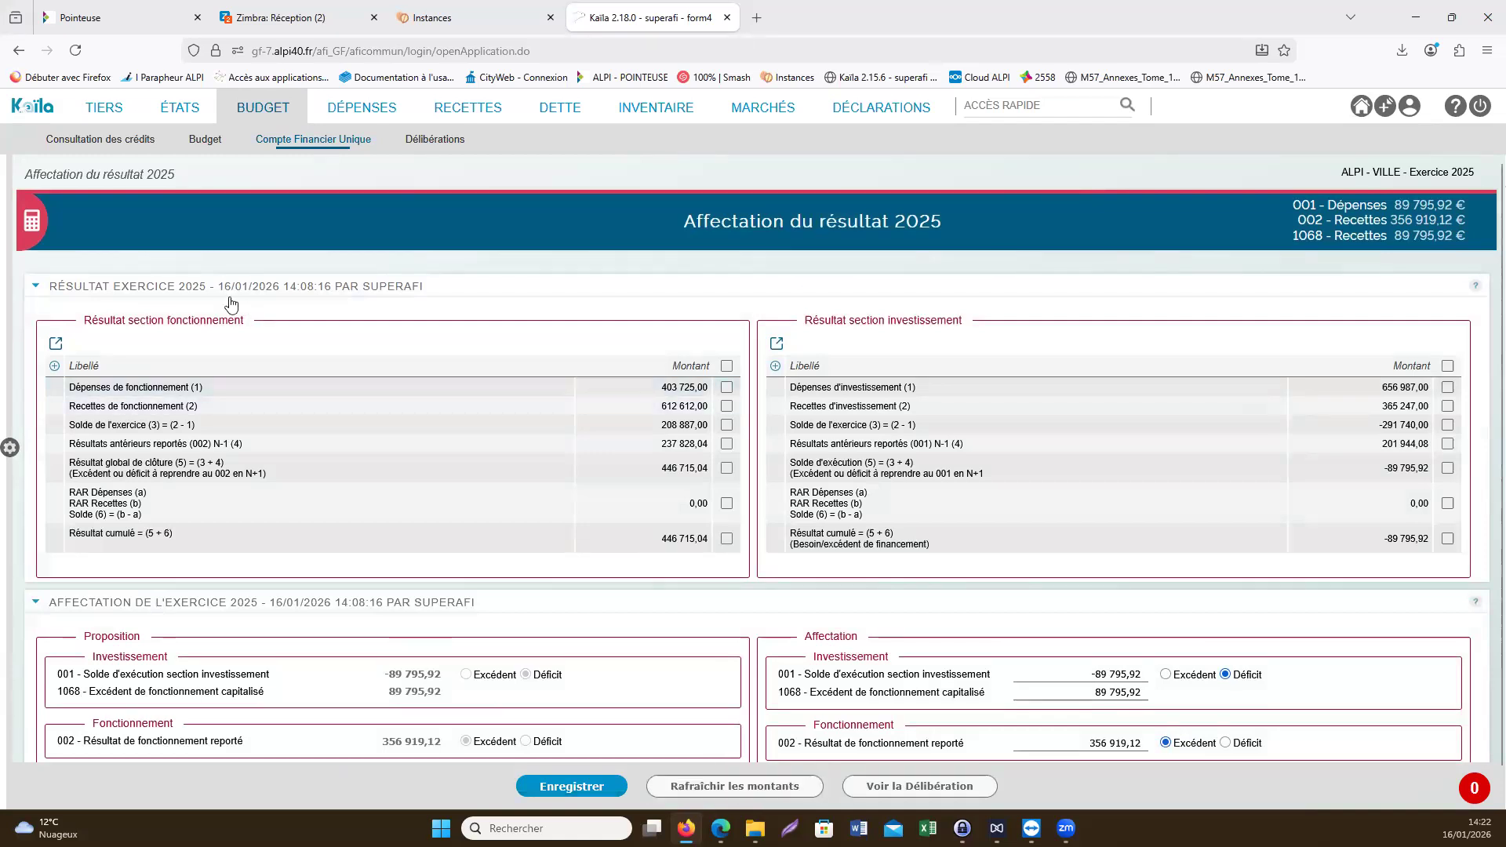
{"action": "left_click_drag", "start_coordinate": [218, 290], "coordinate": [333, 295]}
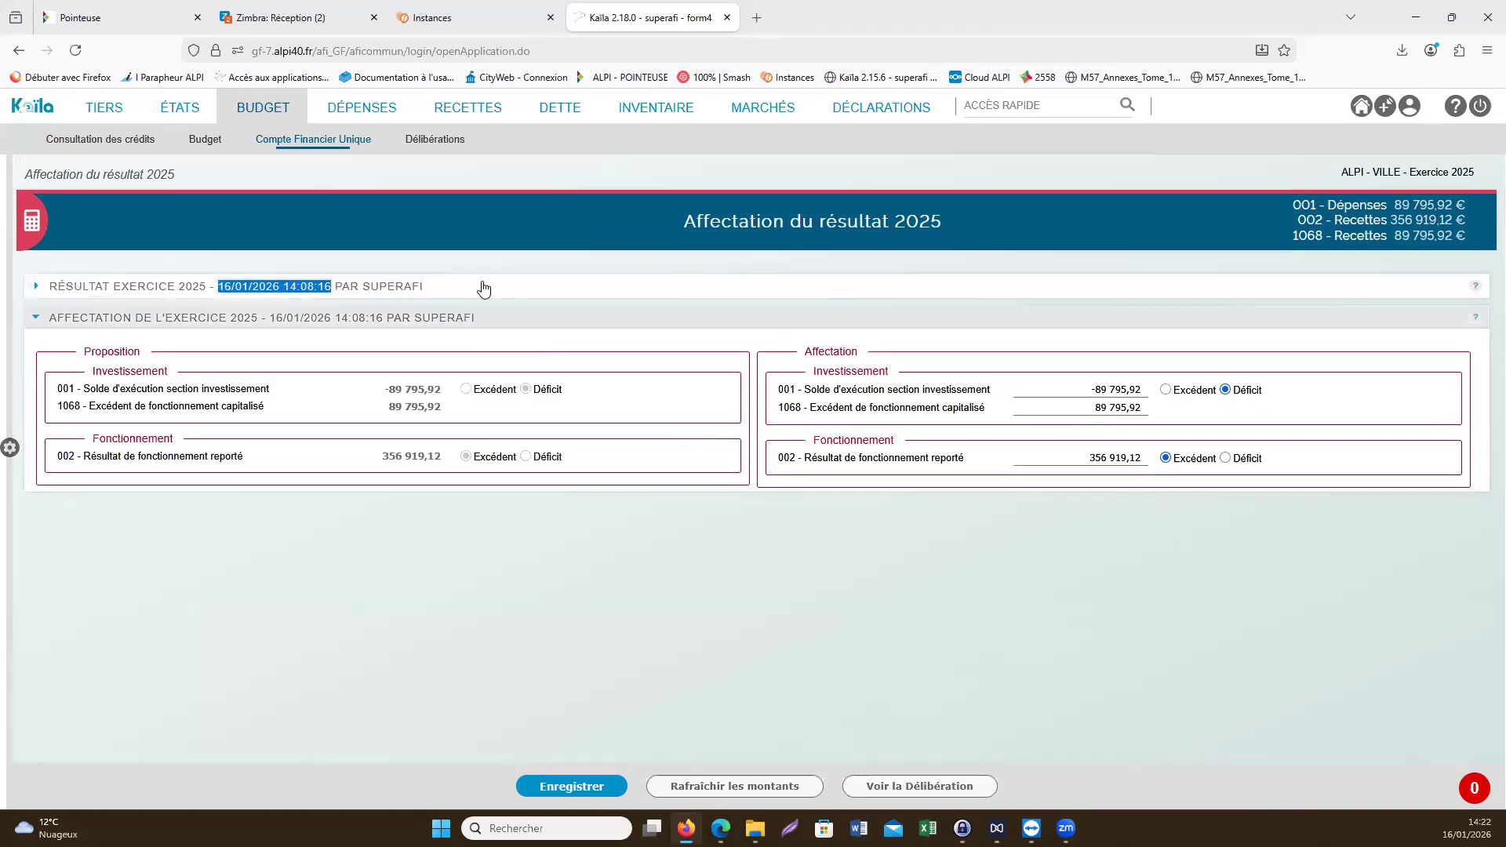
{"action": "left_click", "coordinate": [483, 289]}
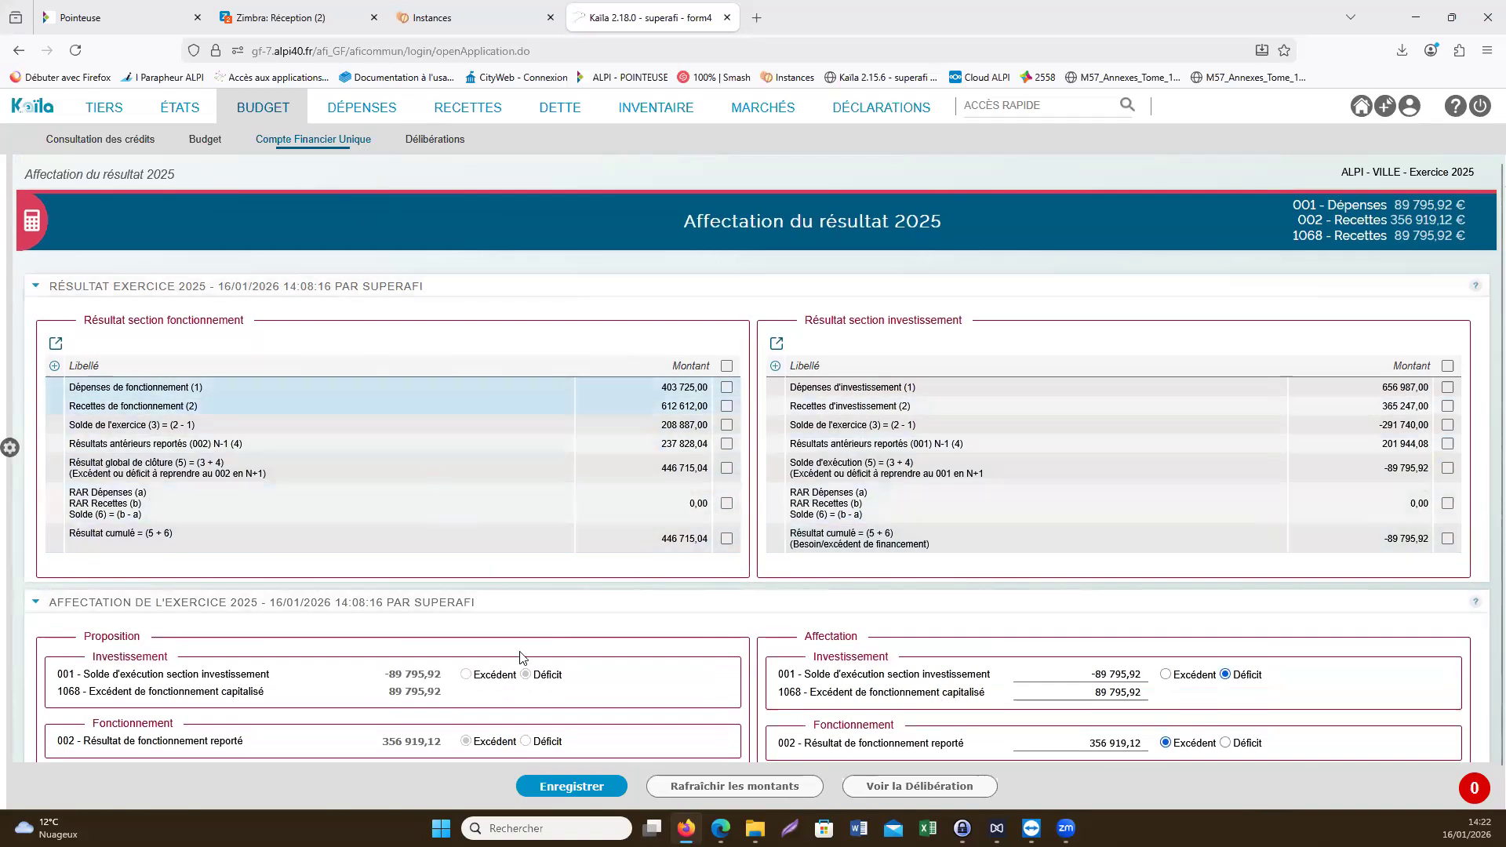
- Refresh the amounts of the 2025 result allocation and open the associated deliberation
{"action": "left_click", "coordinate": [743, 787]}
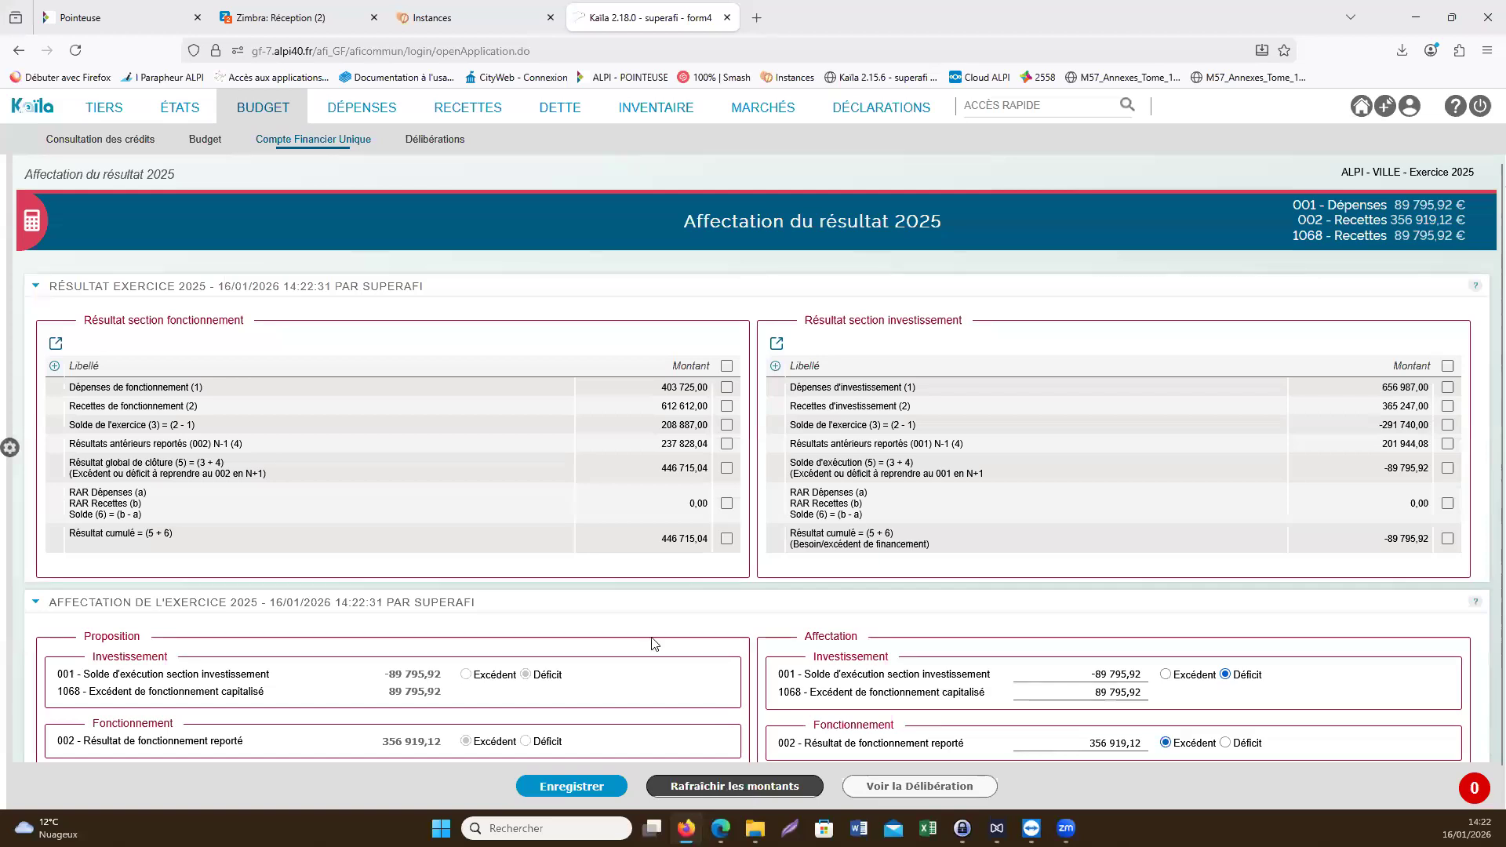
{"action": "scroll", "coordinate": [608, 487], "scroll_direction": "down", "scroll_amount": 1}
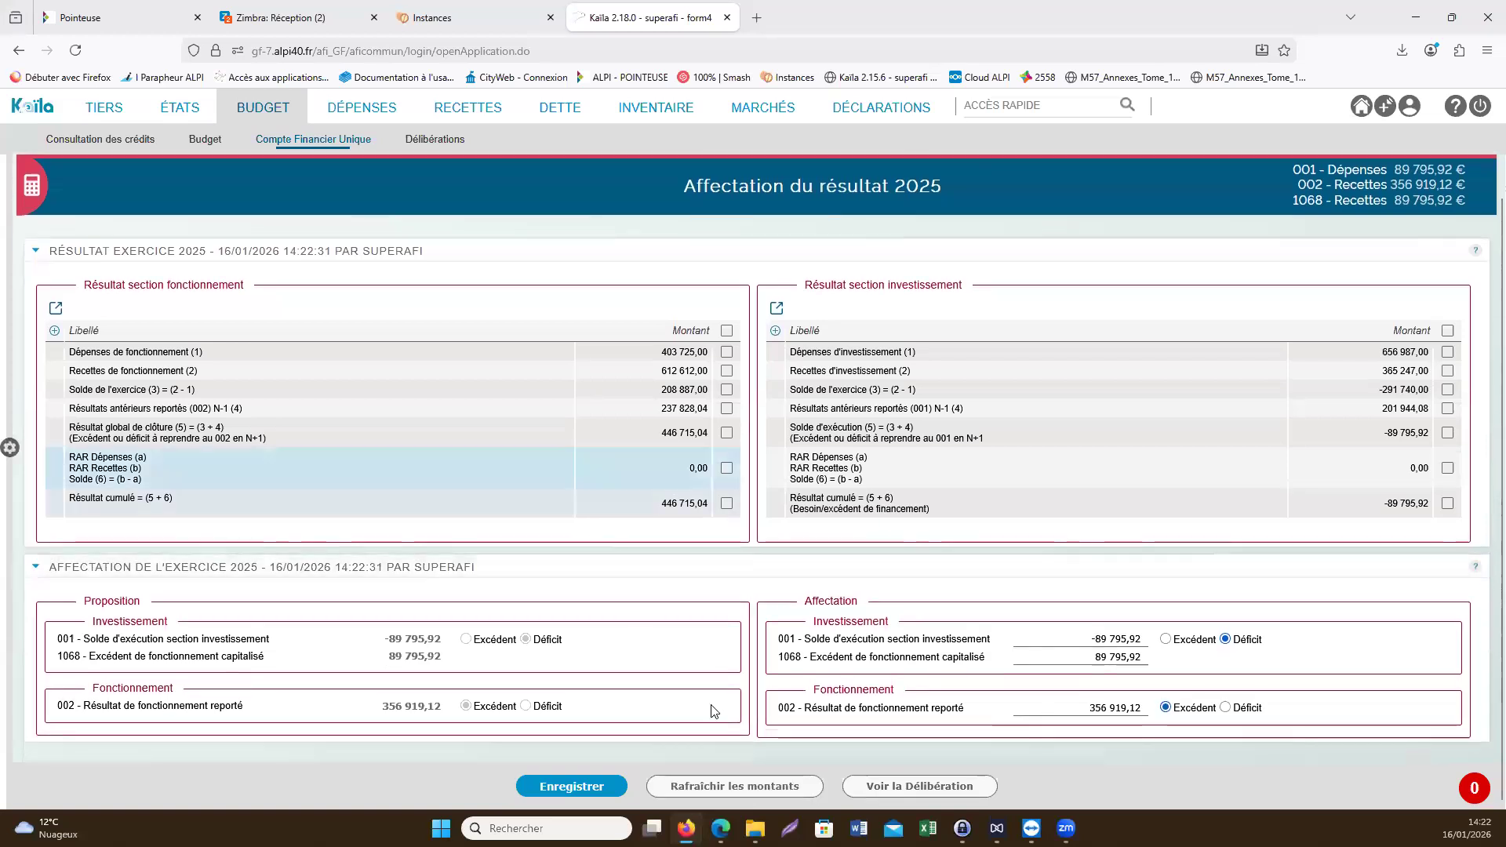
{"action": "left_click", "coordinate": [910, 782]}
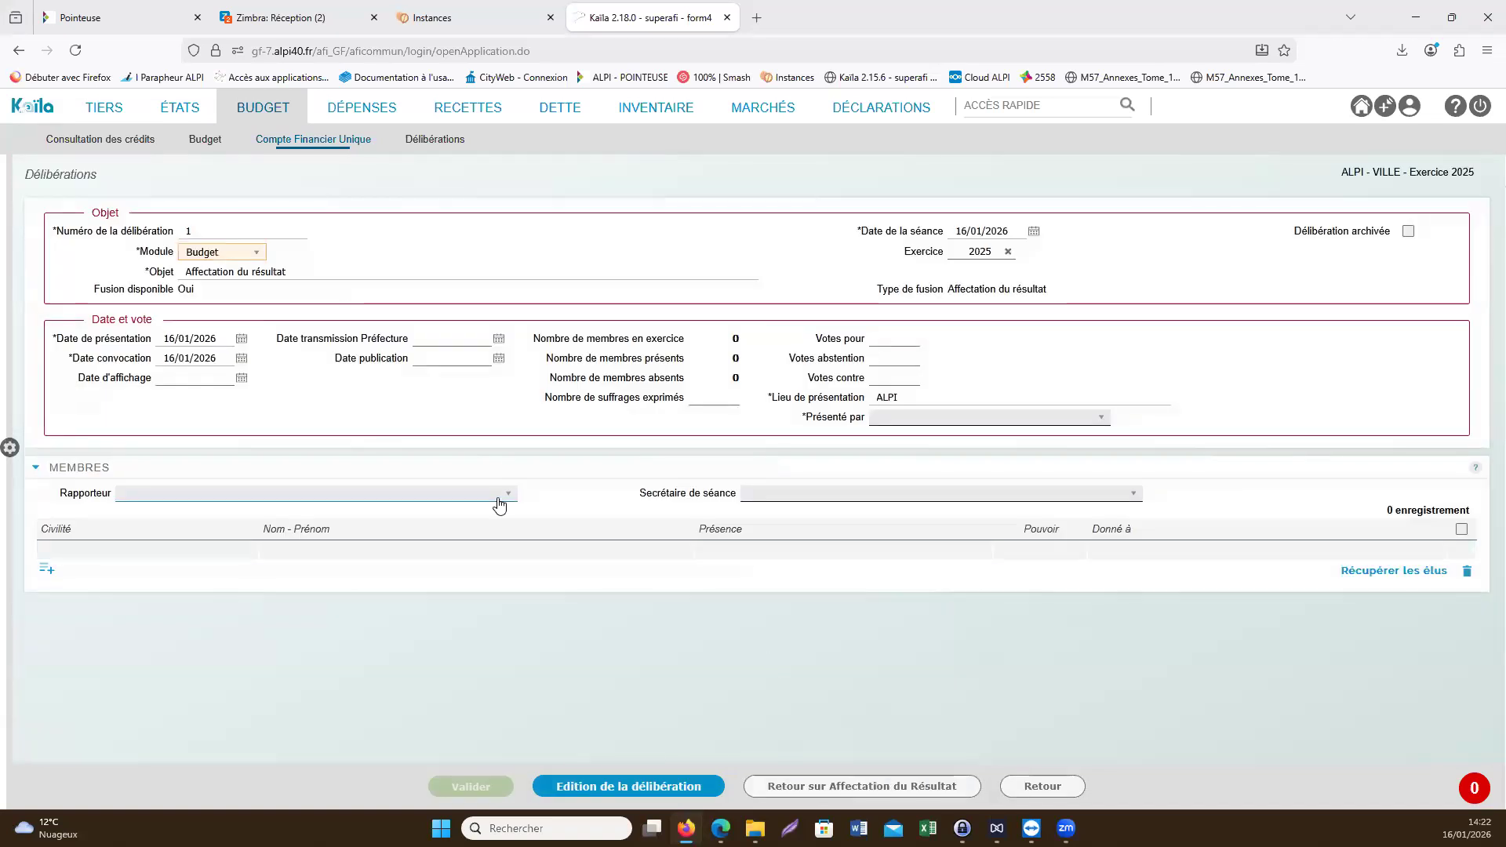
- Check the deliberation's number, session date, presentation date, convocation date and place of presentation
{"action": "left_click", "coordinate": [249, 231]}
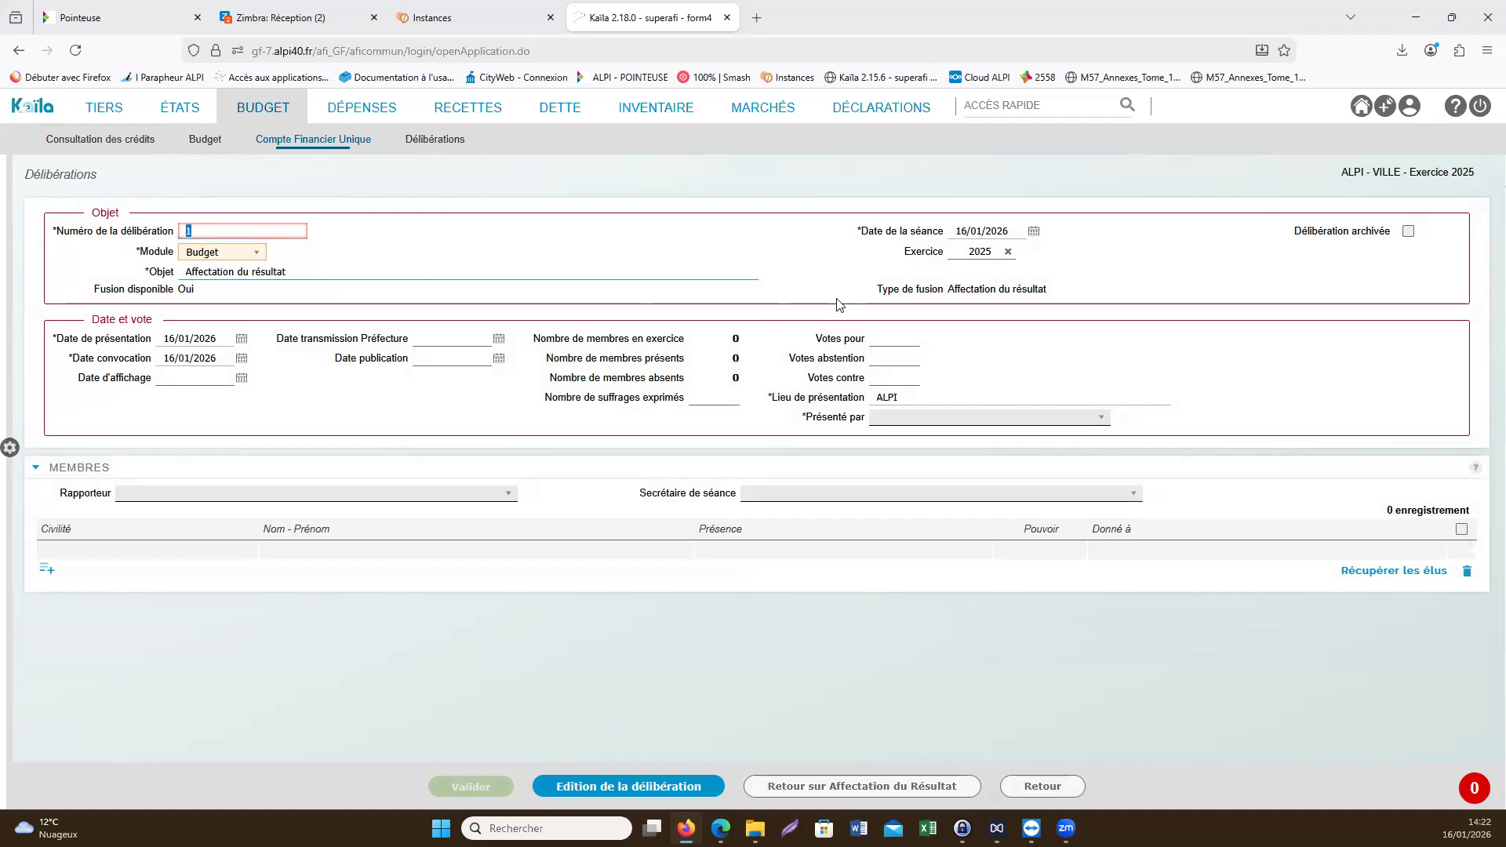
{"action": "left_click", "coordinate": [990, 233]}
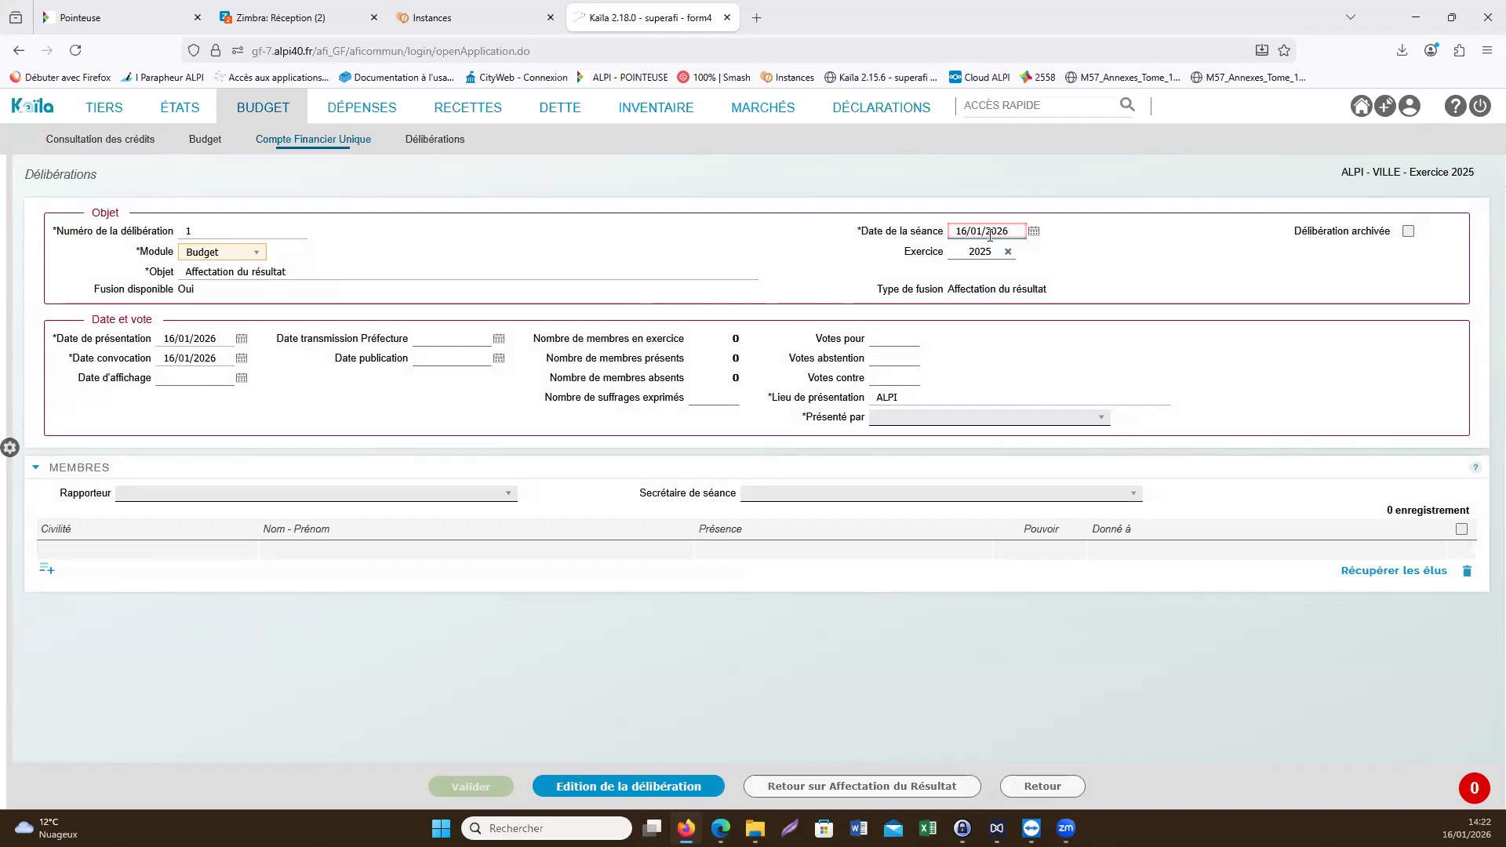
{"action": "left_click", "coordinate": [178, 338]}
{"action": "left_click", "coordinate": [185, 358]}
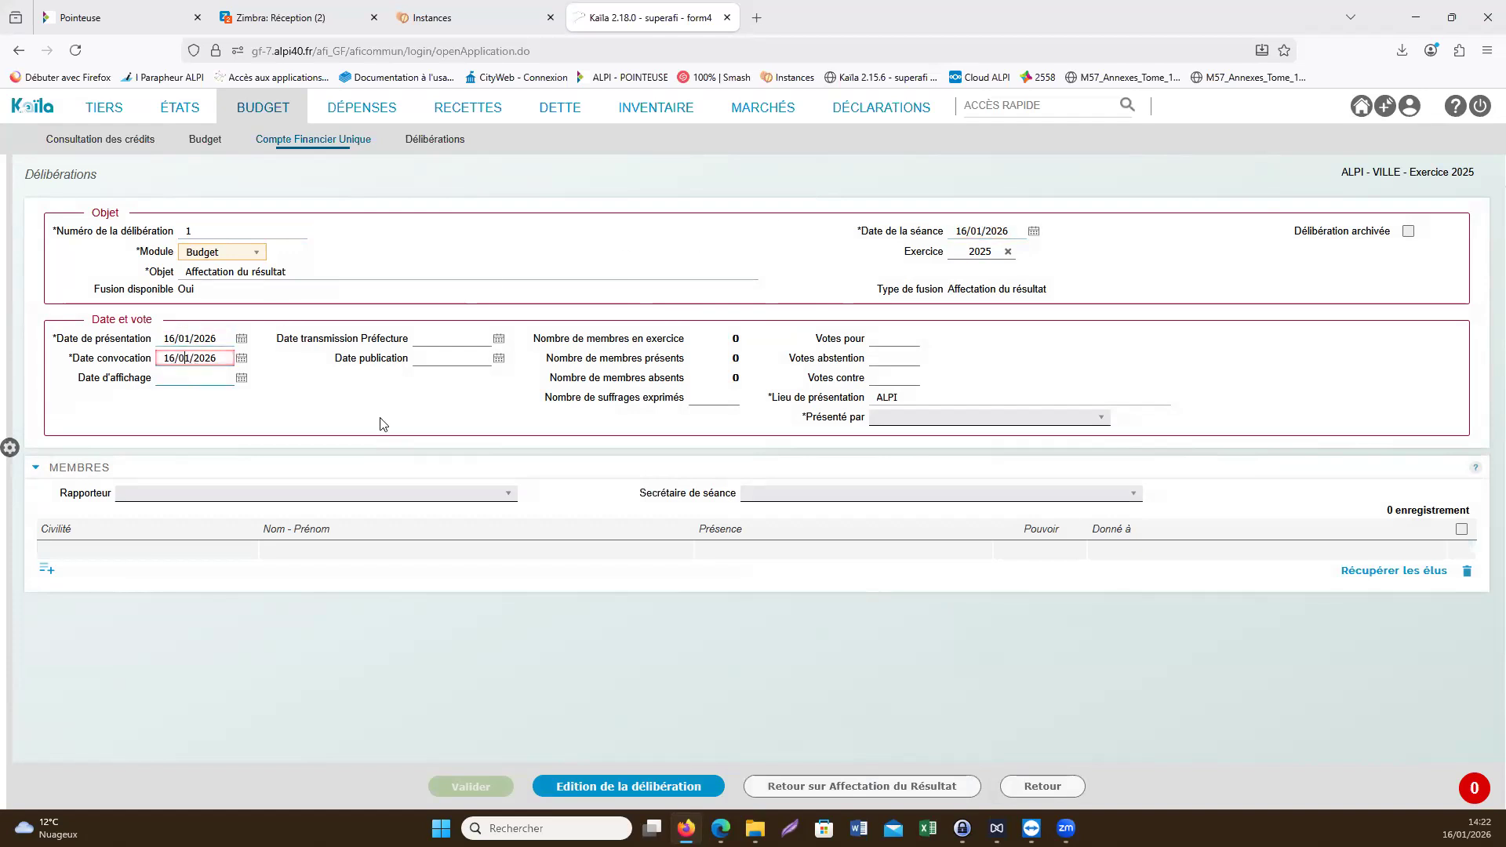
{"action": "left_click", "coordinate": [901, 396]}
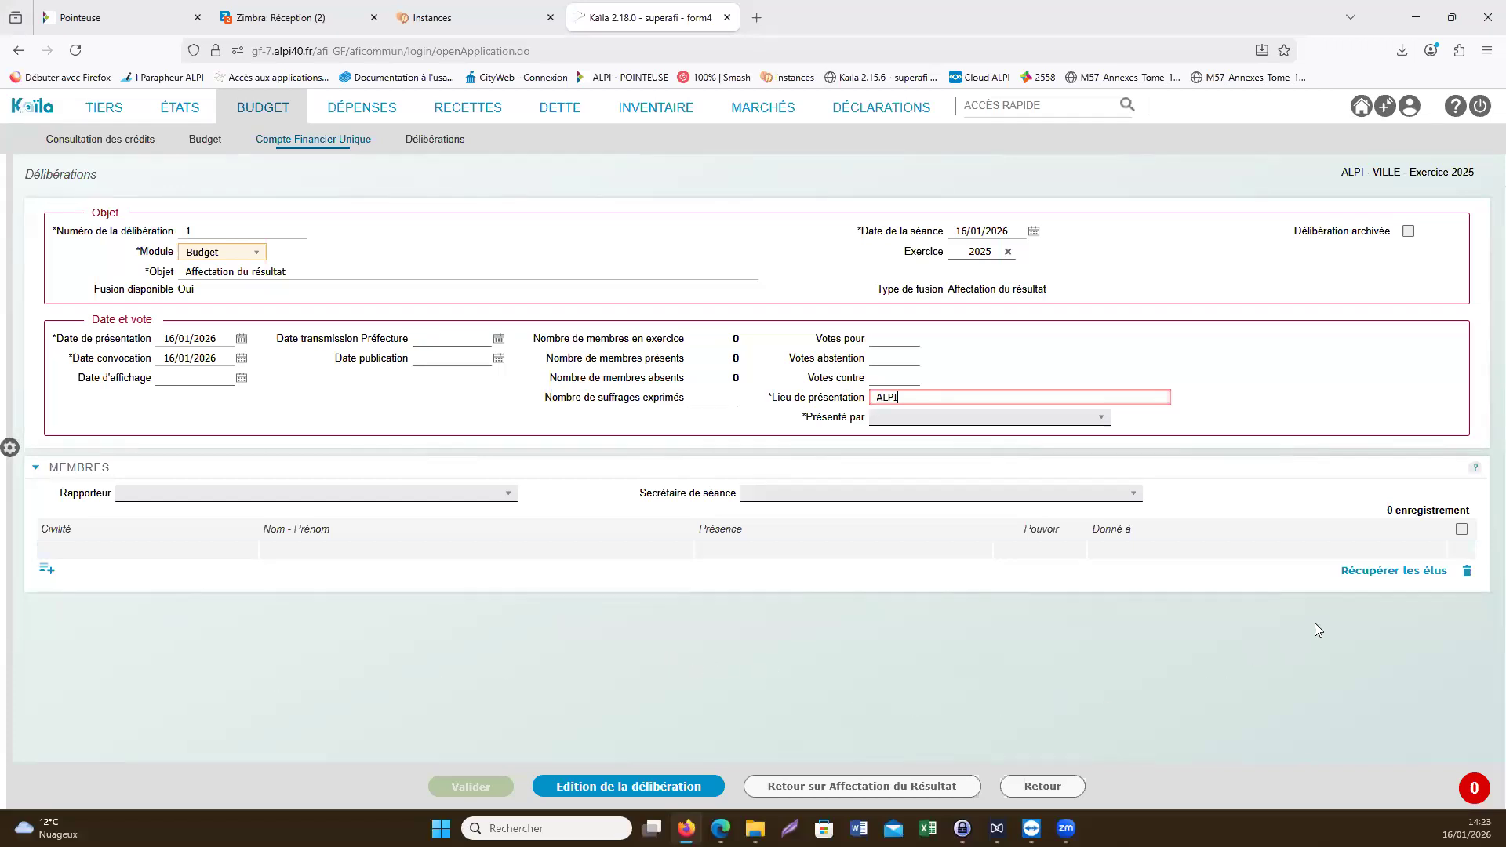
- Retrieve the elected members into the deliberation and mark TEST 7 as Excusé(e) and TEST 6 as Absent(e)
{"action": "left_click", "coordinate": [1393, 574]}
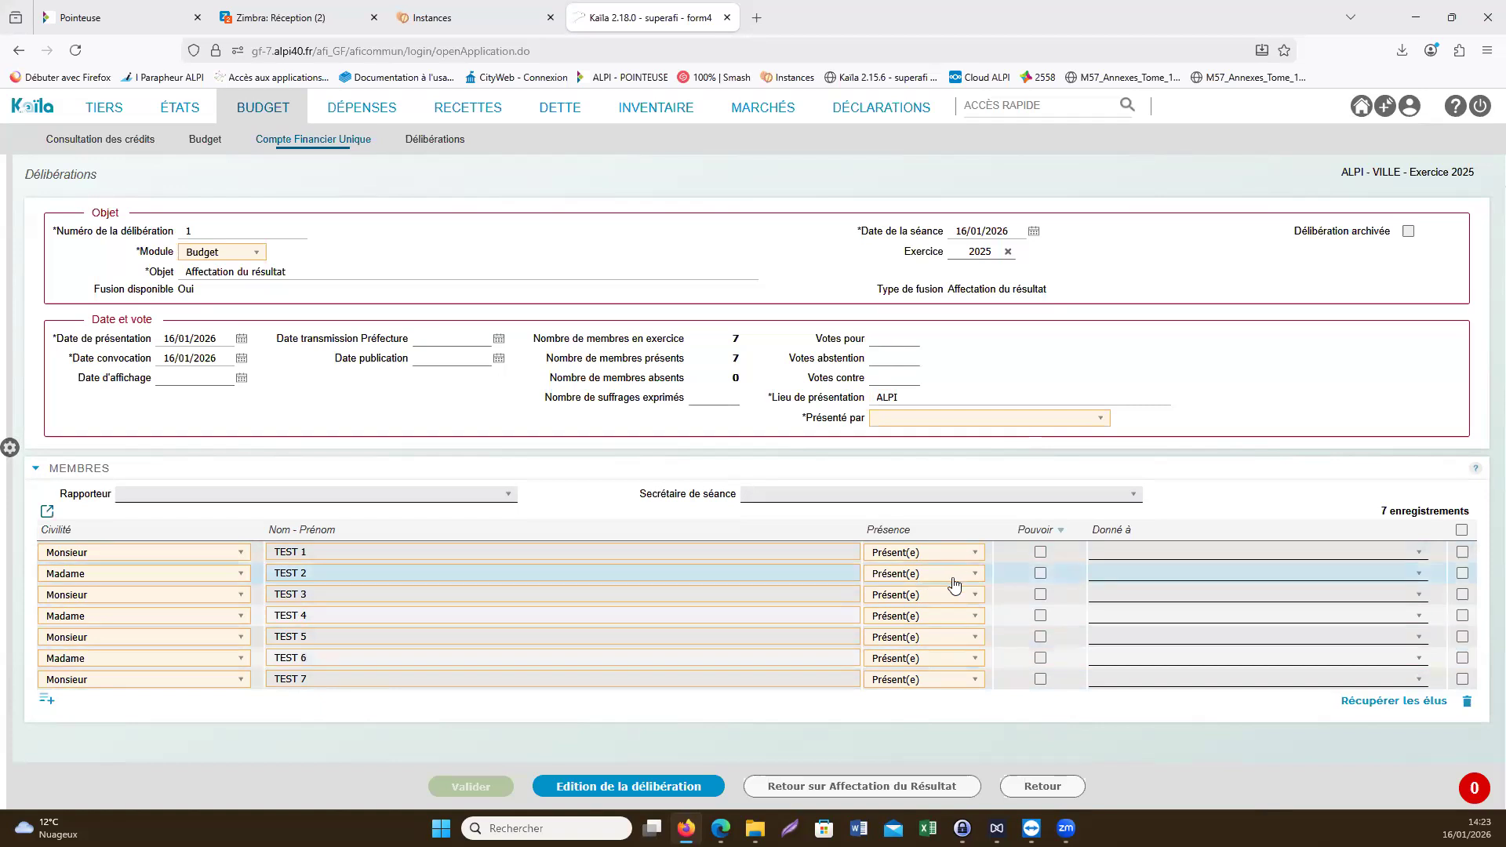
{"action": "left_click", "coordinate": [946, 690]}
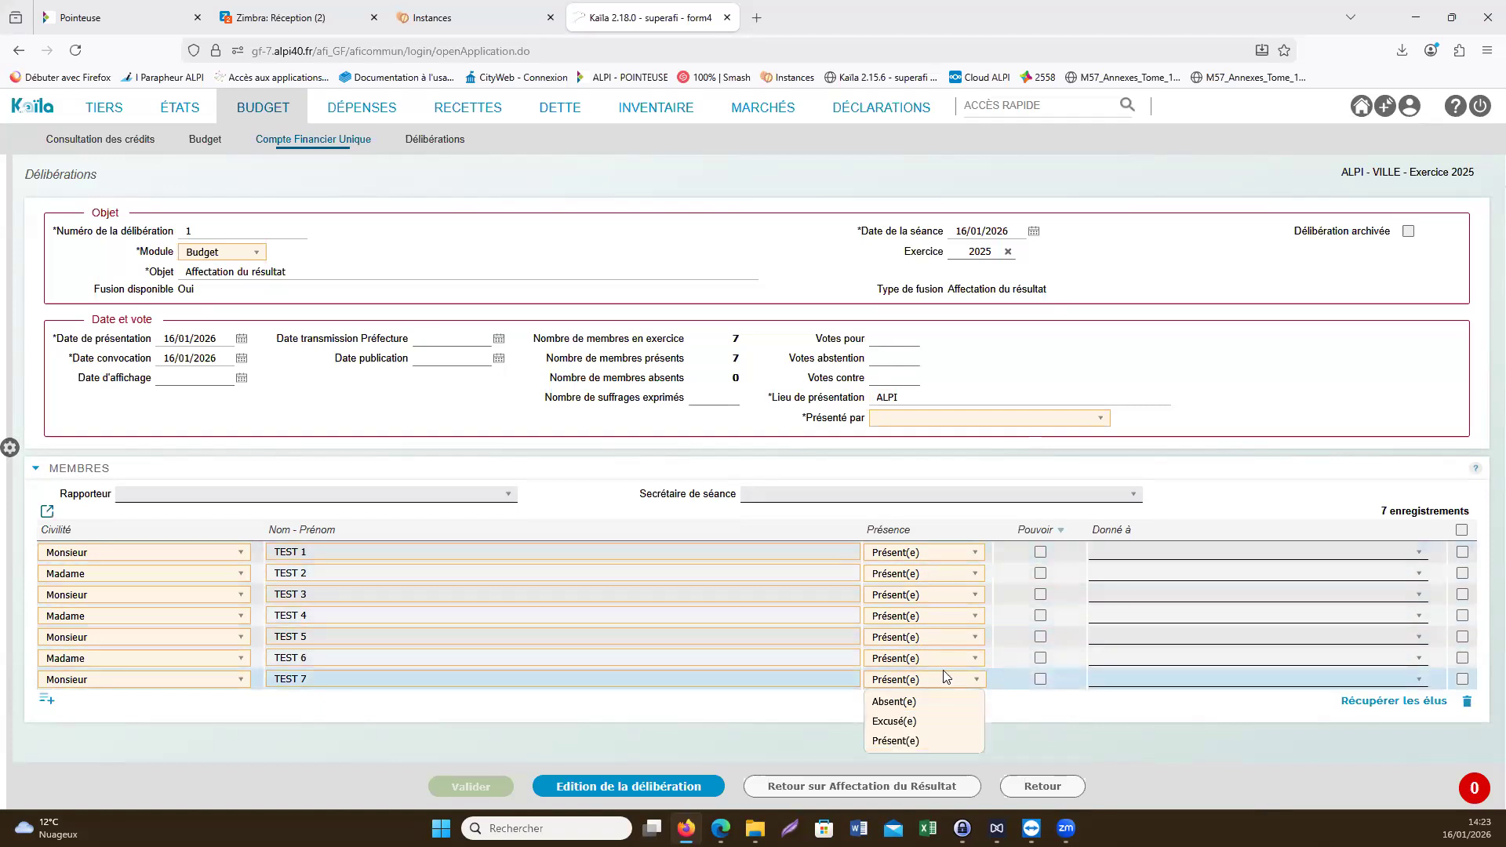
{"action": "left_click", "coordinate": [971, 741]}
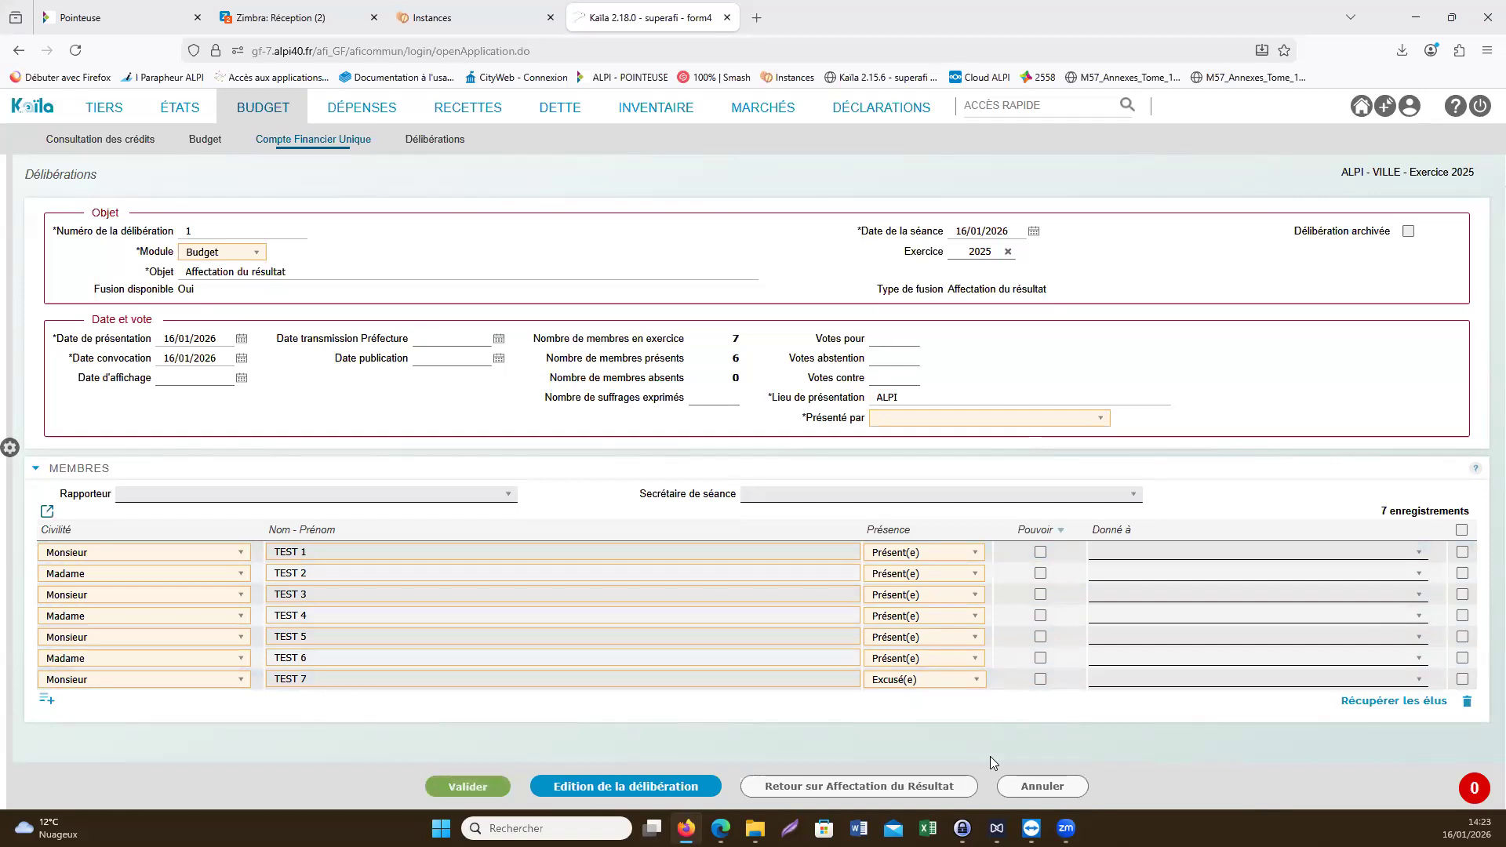
{"action": "left_click", "coordinate": [945, 667]}
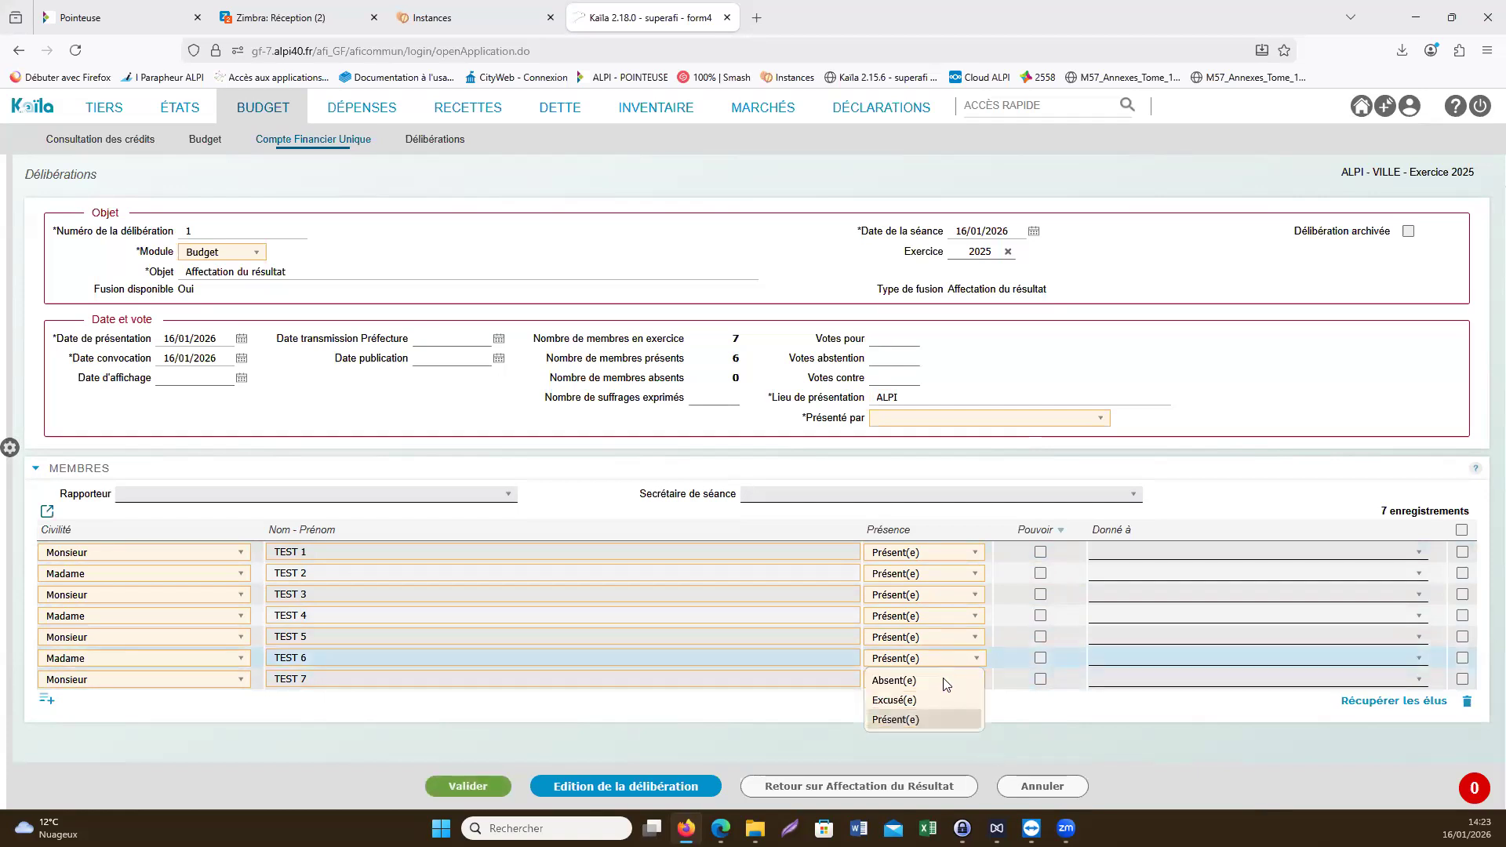
{"action": "left_click", "coordinate": [943, 679]}
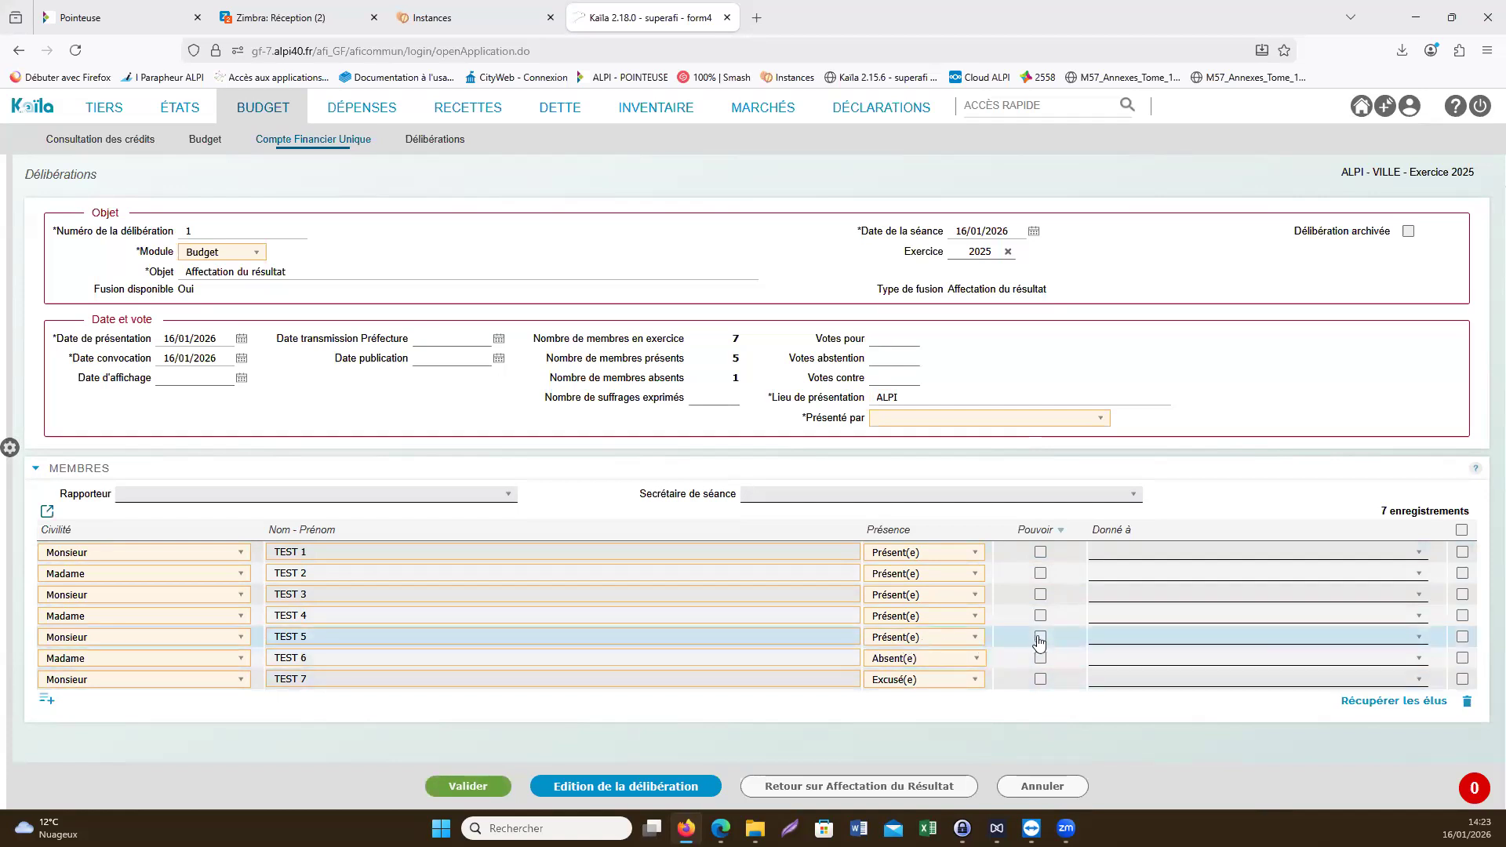
- Record a proxy for TEST 7 given to Monsieur TEST 1 and check the member attendance counts
{"action": "left_click", "coordinate": [1040, 681]}
{"action": "left_click", "coordinate": [1111, 684]}
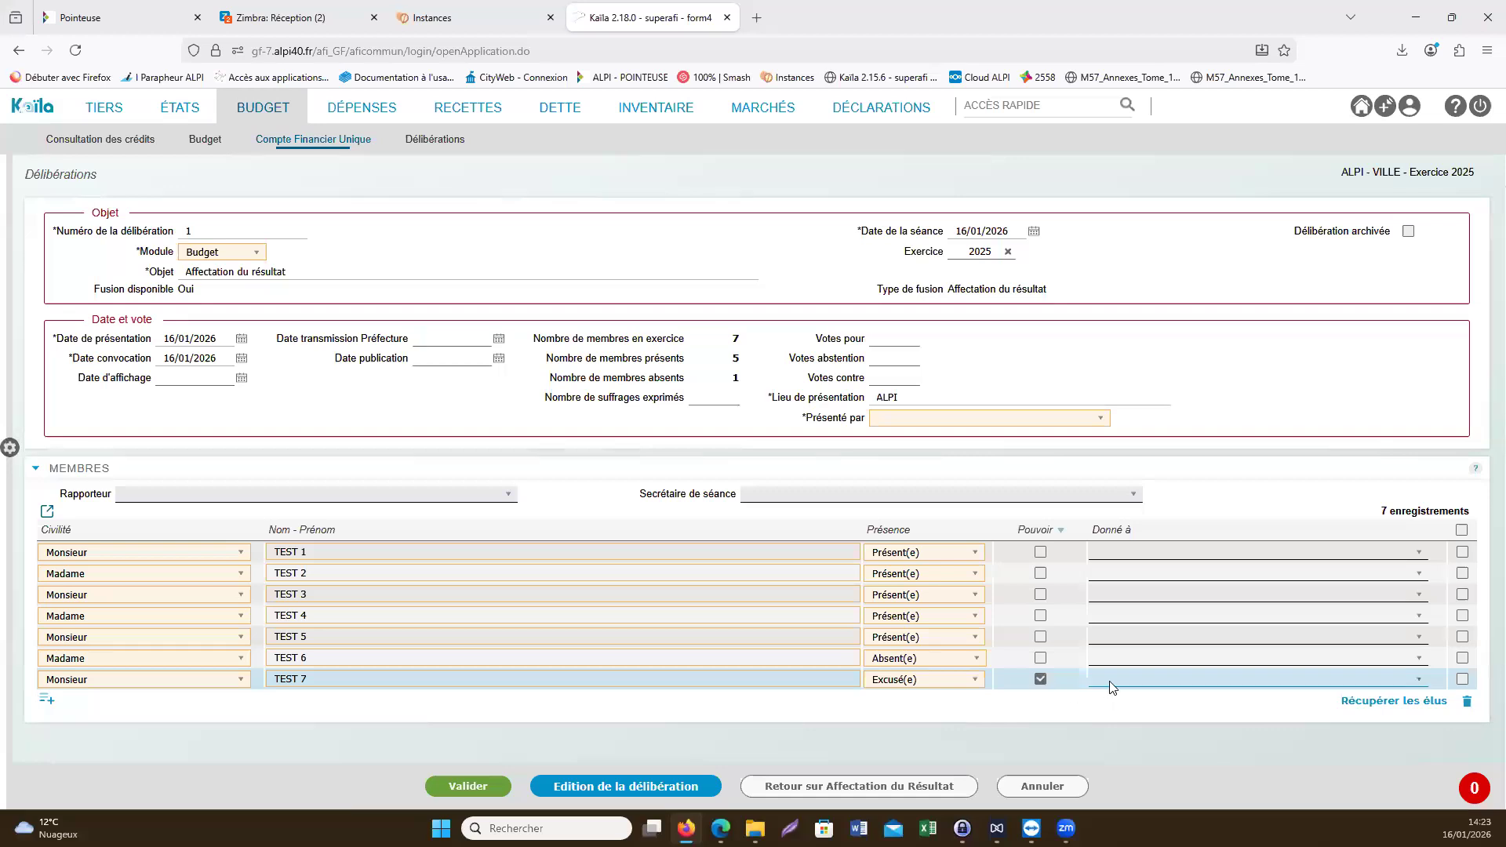
{"action": "key", "text": "Return"}
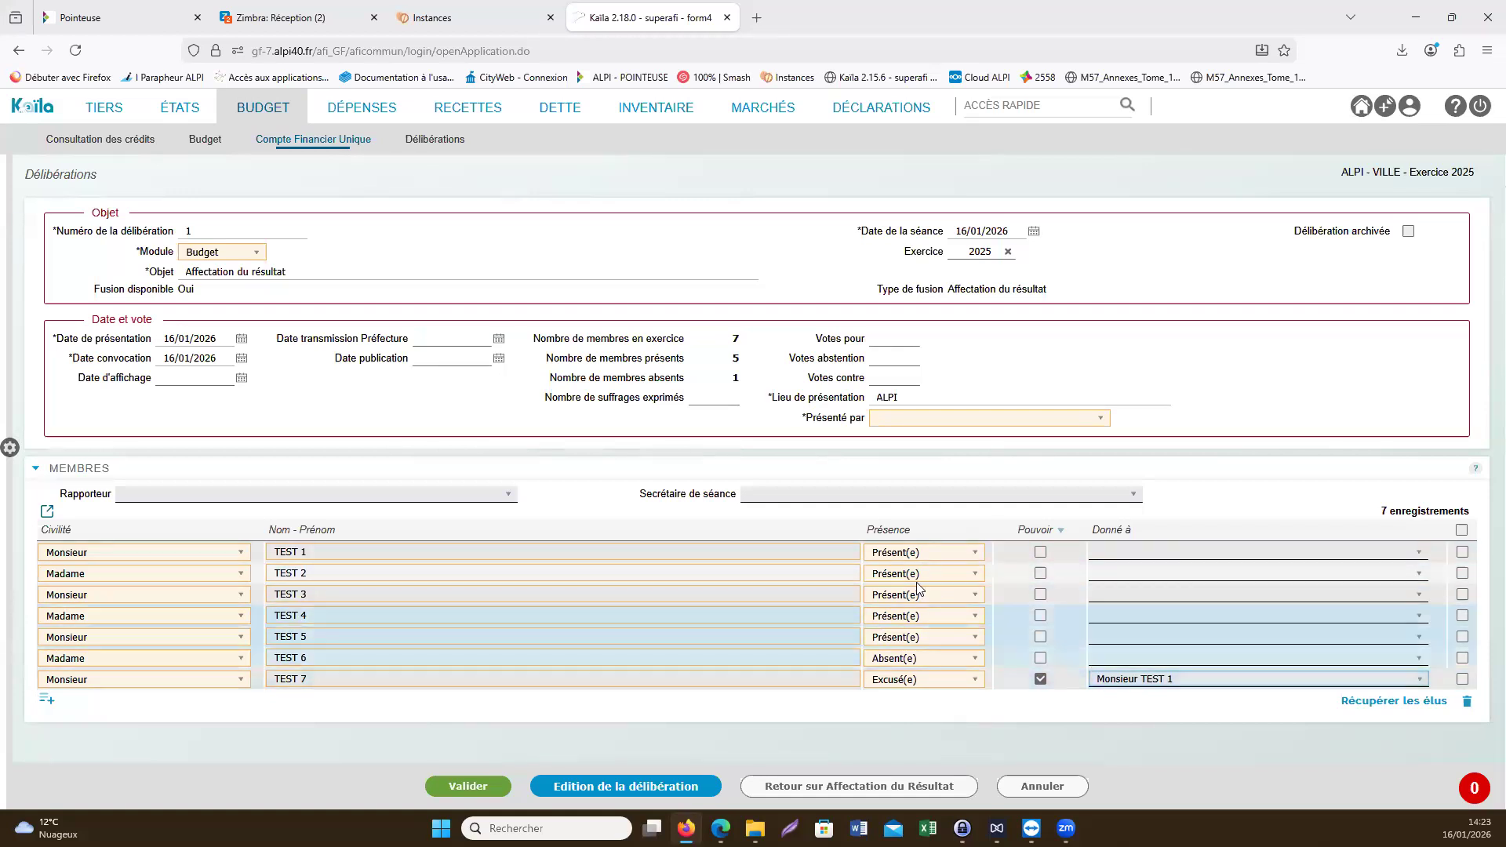
{"action": "left_click", "coordinate": [748, 385]}
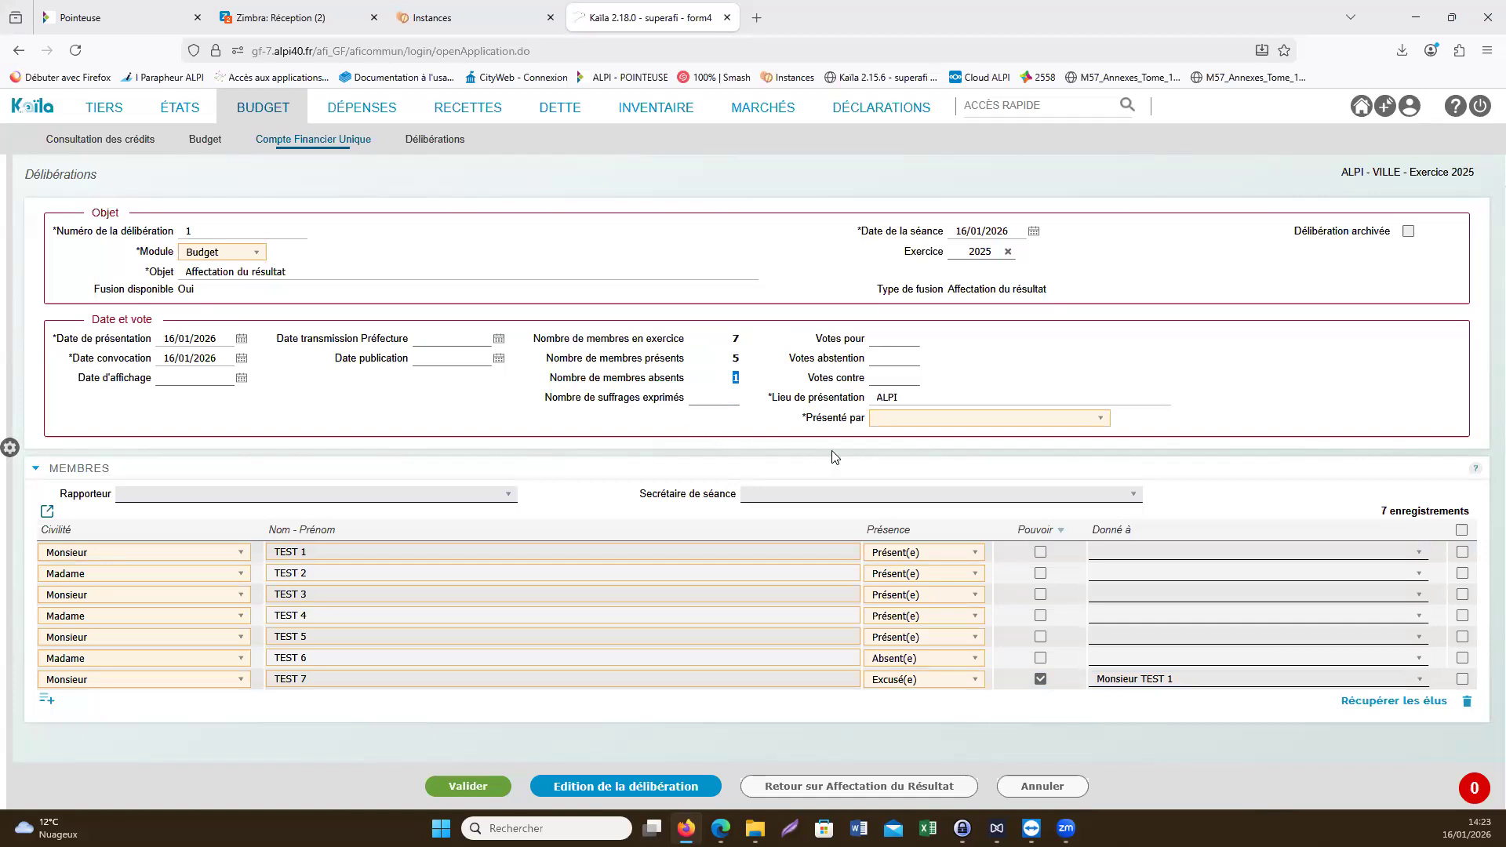
- Assign Monsieur TEST 1 as presenter and Madame TEST 2 as both rapporteur and session secretary
{"action": "left_click", "coordinate": [940, 421]}
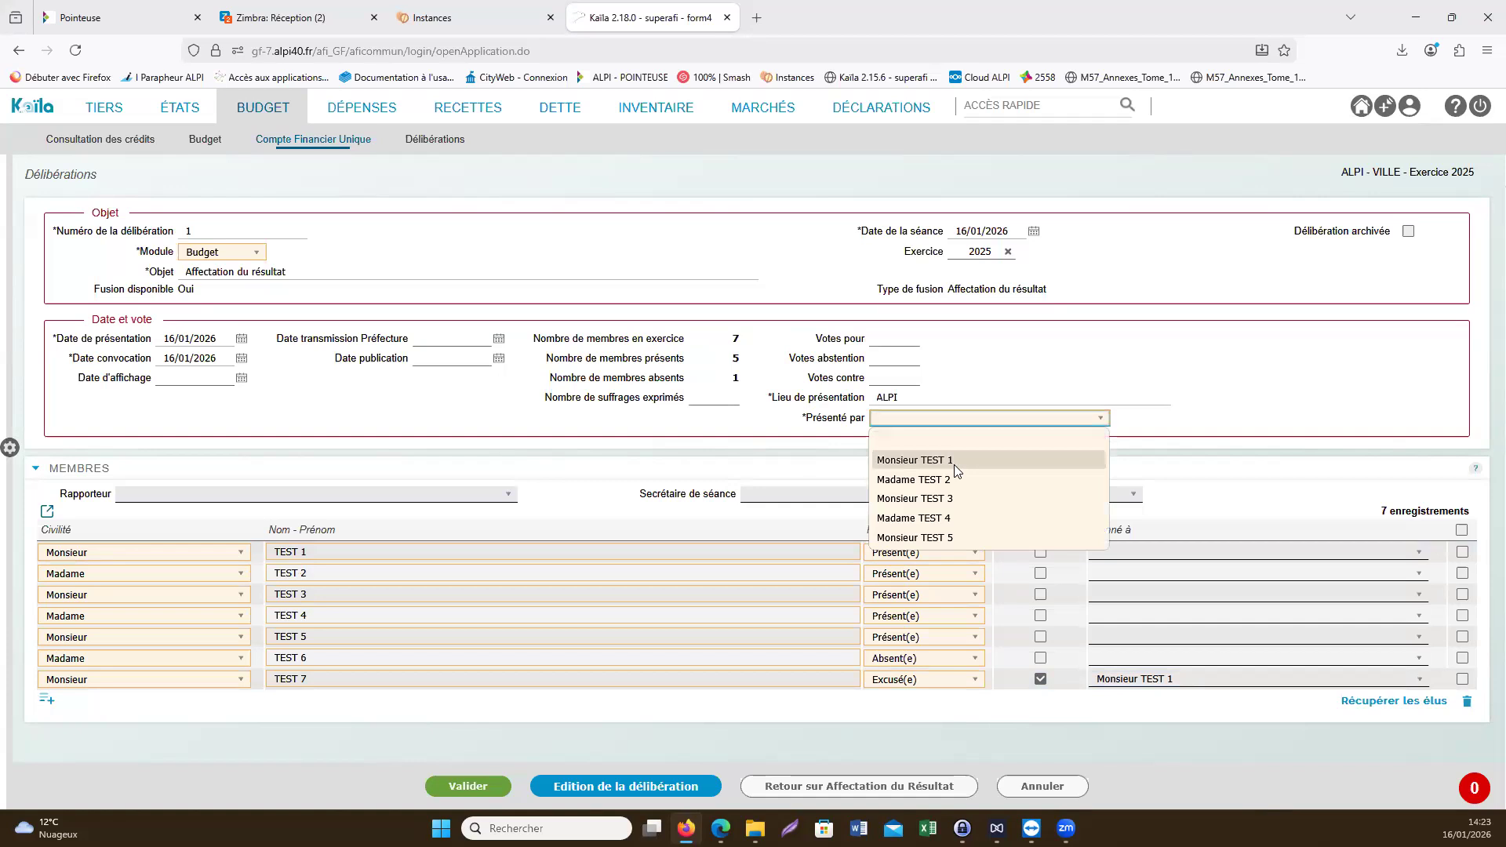
{"action": "left_click", "coordinate": [954, 461]}
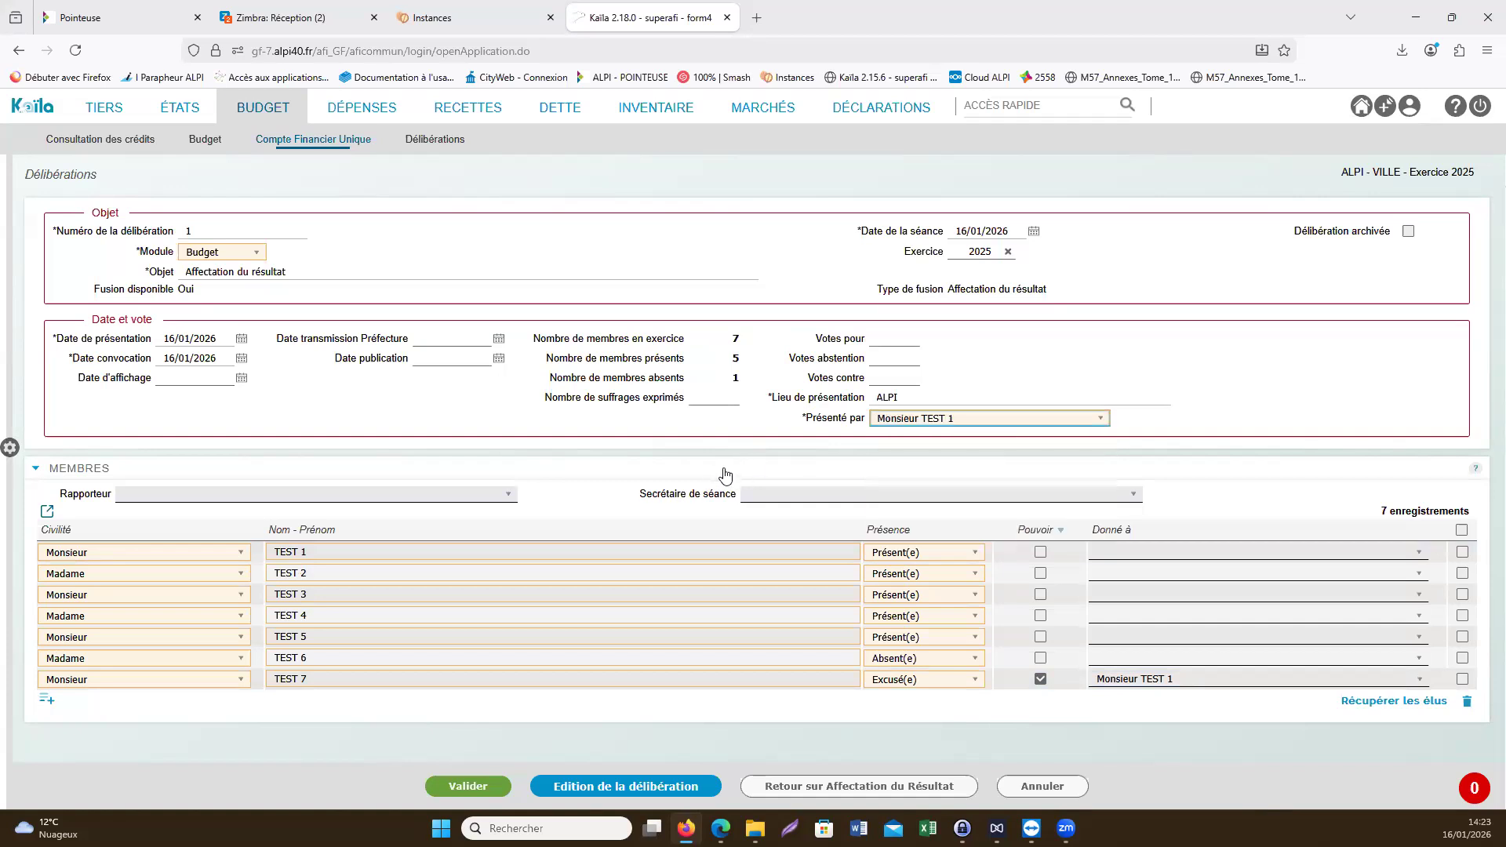
{"action": "left_click", "coordinate": [444, 496]}
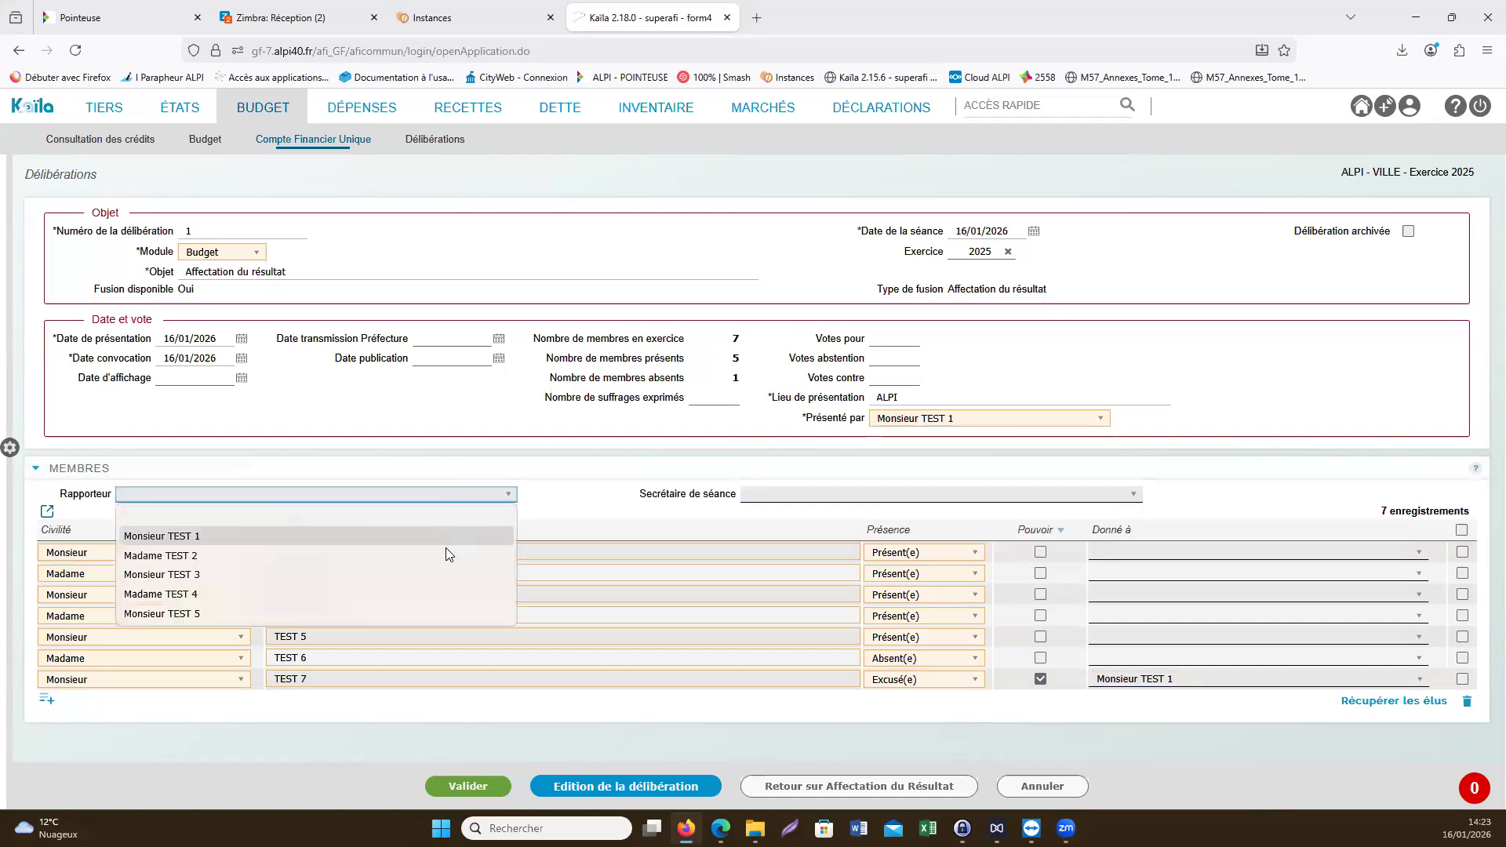
{"action": "left_click", "coordinate": [447, 555]}
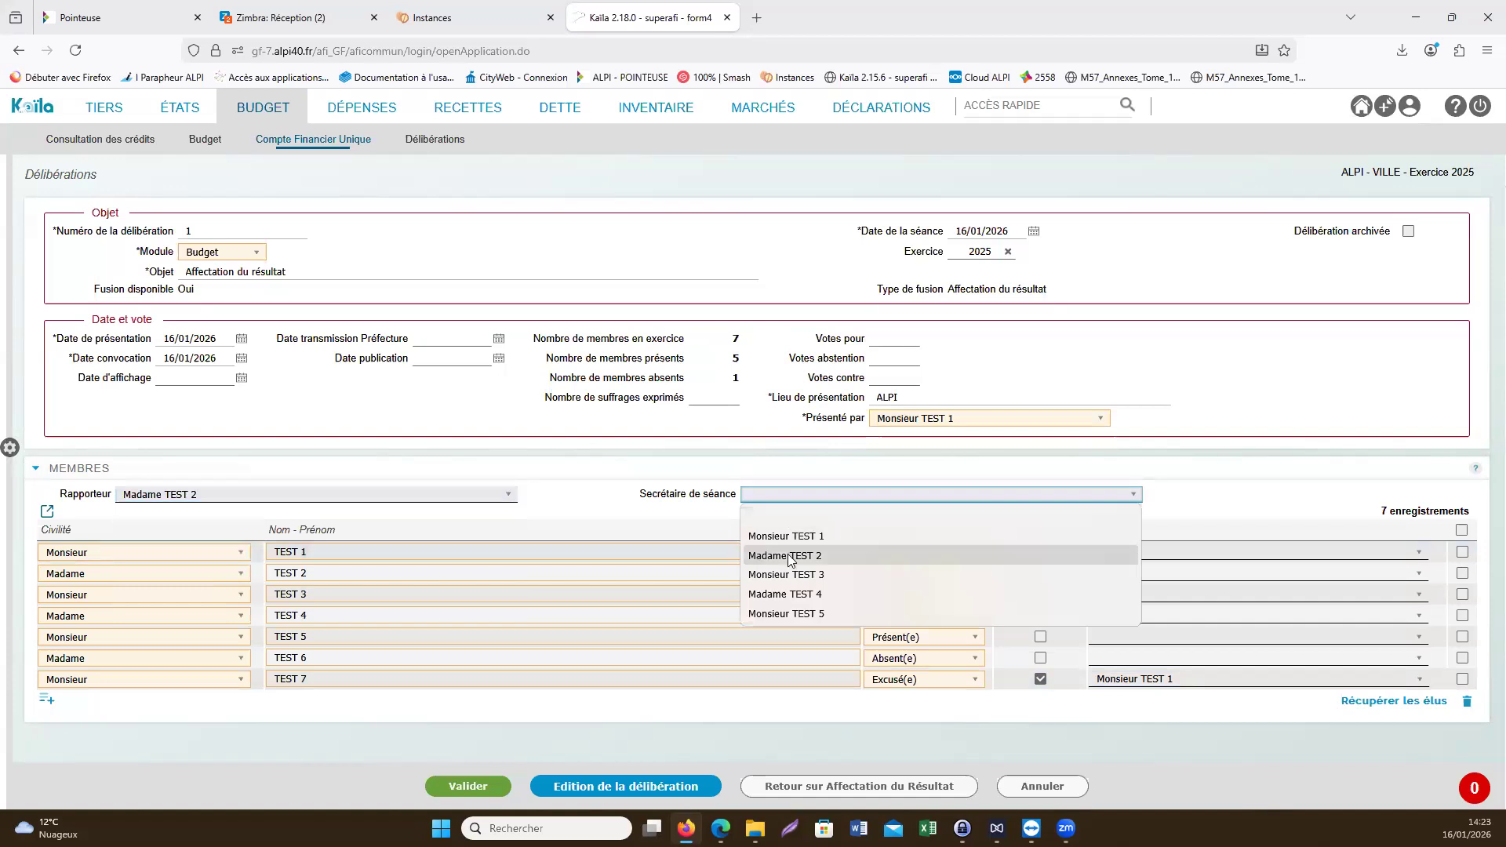
{"action": "left_click", "coordinate": [789, 554]}
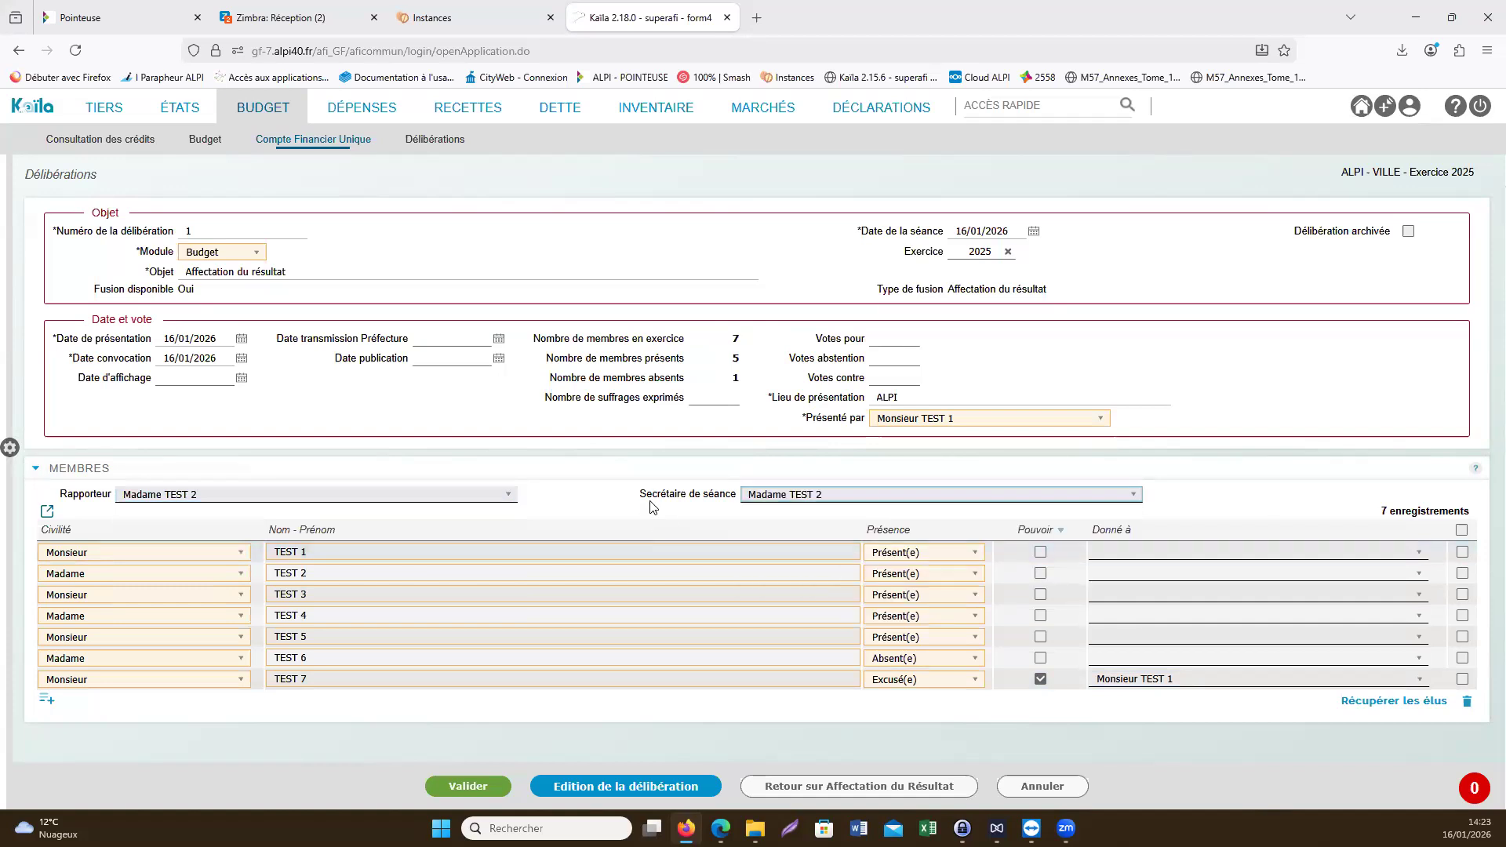
- Save the Affectation du résultat deliberation, accepting that the vote fields are left empty
{"action": "left_click", "coordinate": [466, 785]}
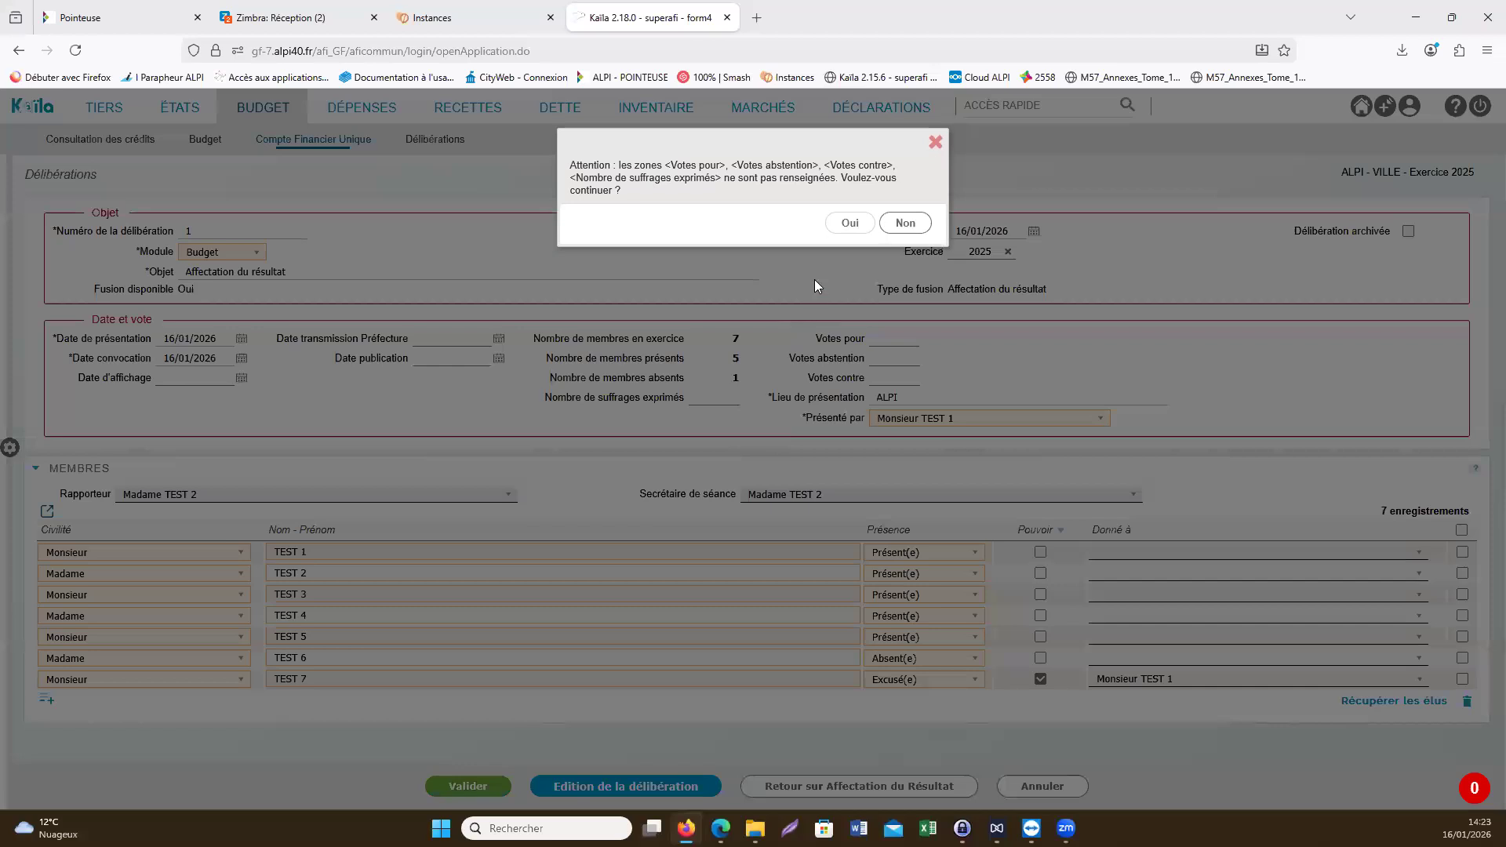
{"action": "left_click", "coordinate": [847, 227]}
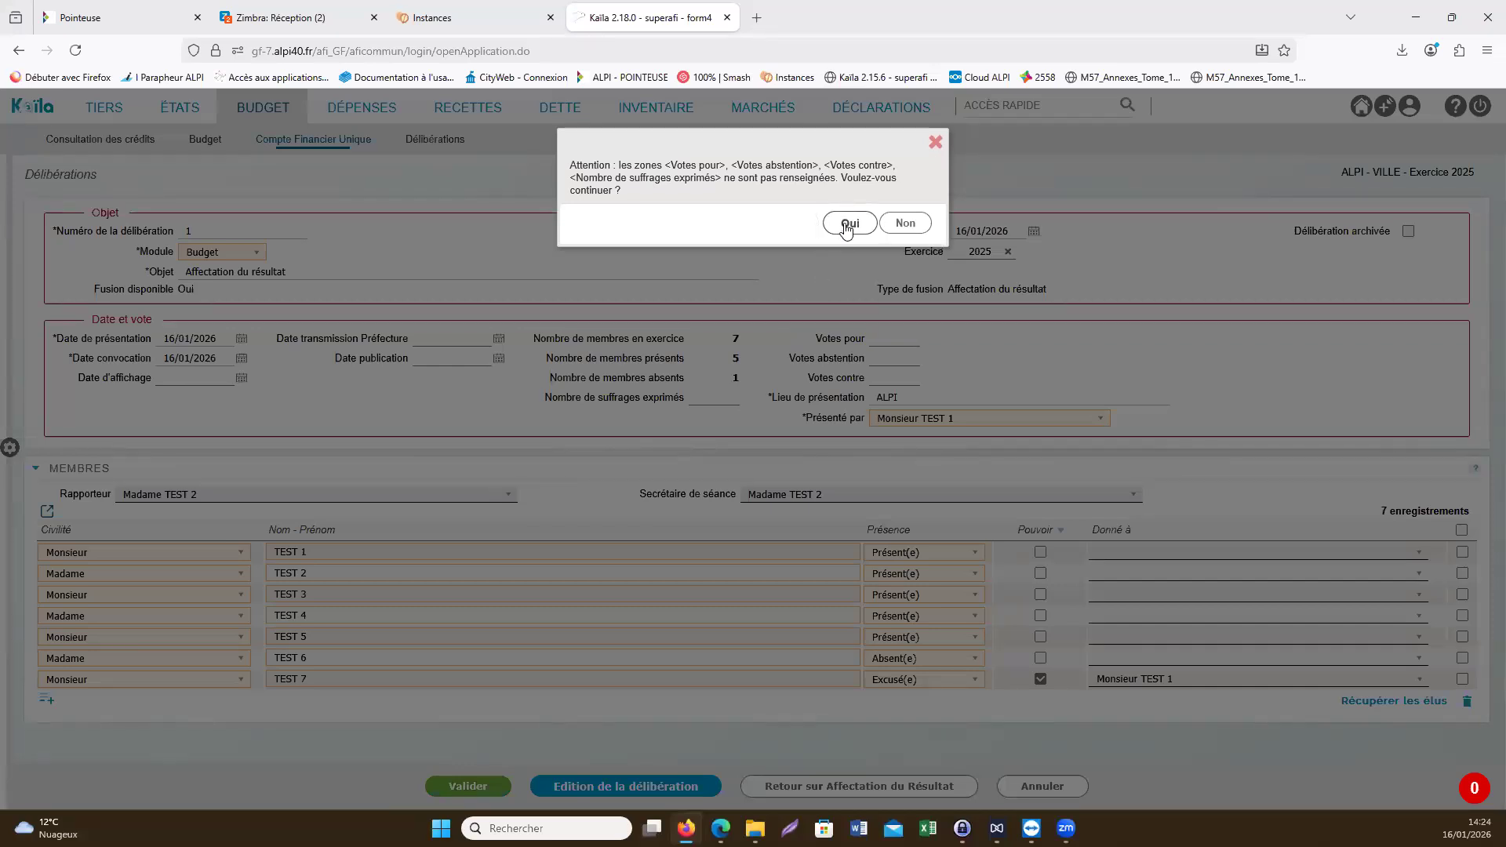
{"action": "left_click", "coordinate": [847, 226]}
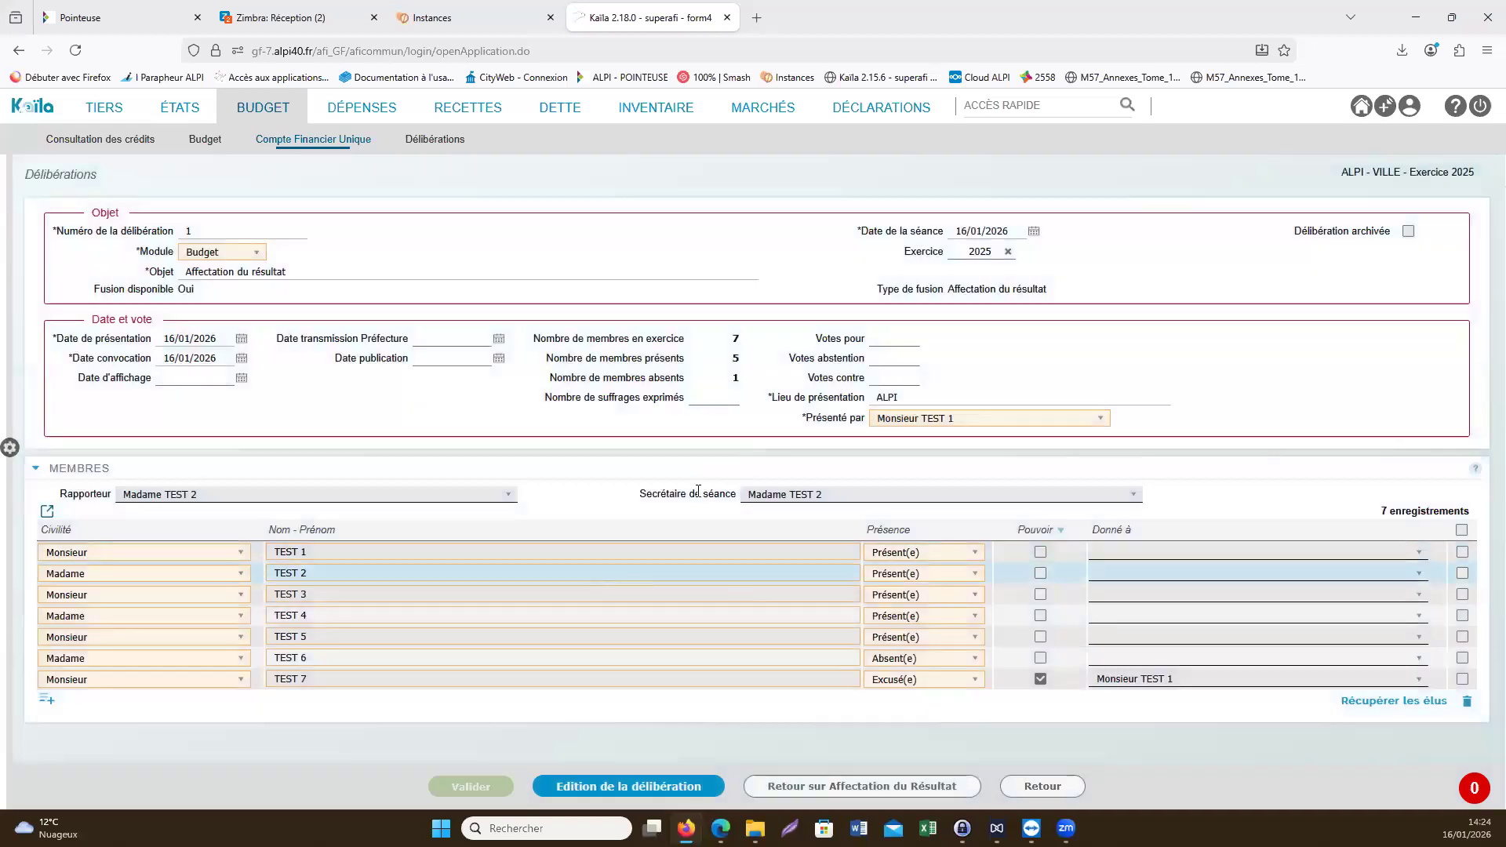
- Preview the result allocation deliberation document, examine its attendance, operating, investment and allocation amounts, and close the preview
{"action": "left_click", "coordinate": [632, 785]}
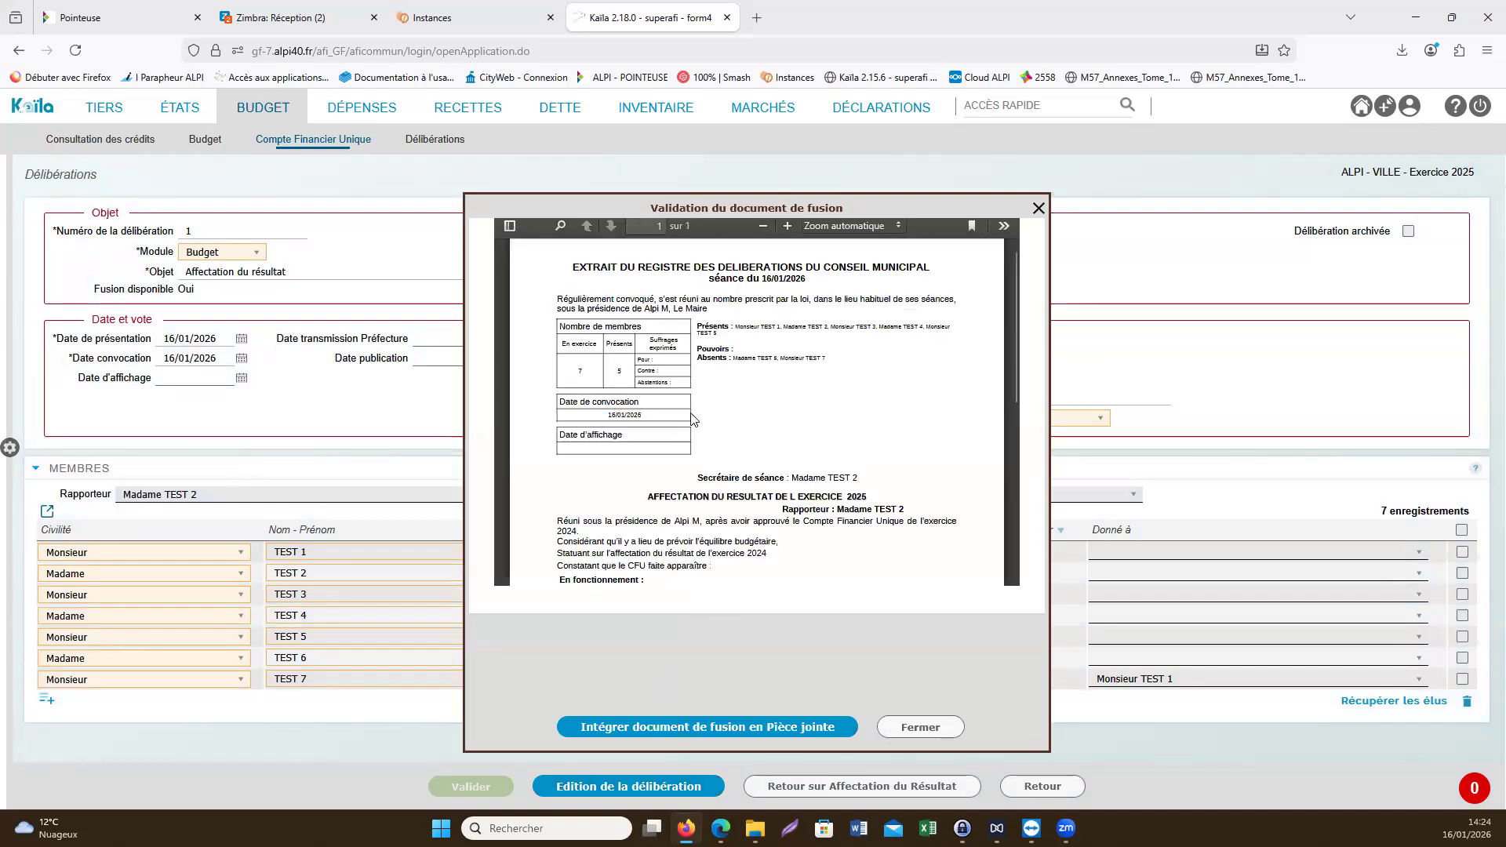
{"action": "scroll", "coordinate": [694, 420], "scroll_direction": "down", "scroll_amount": 3}
{"action": "scroll", "coordinate": [693, 414], "scroll_direction": "down", "scroll_amount": 3}
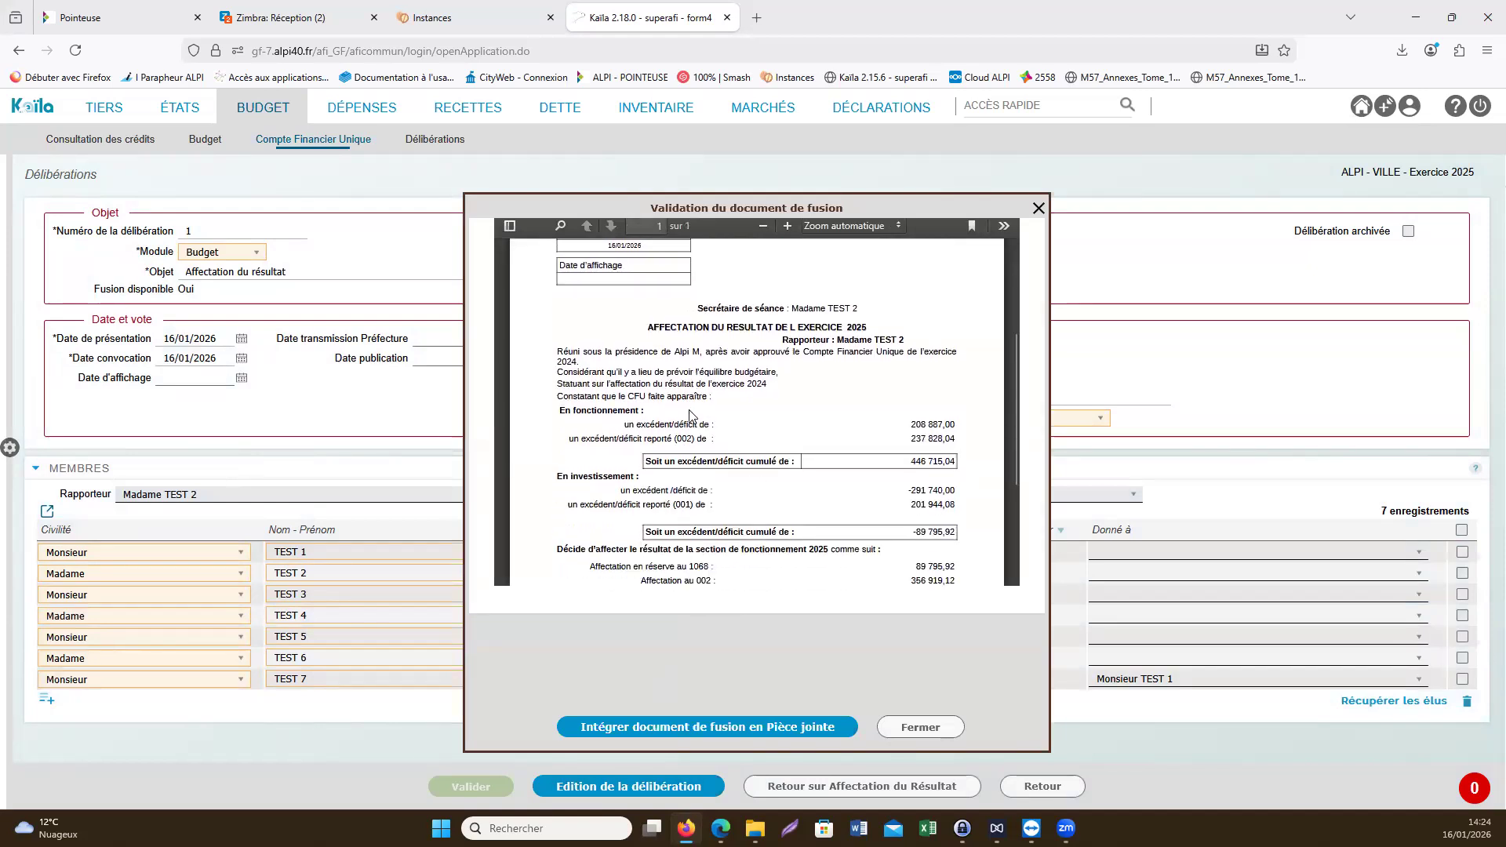
{"action": "scroll", "coordinate": [690, 407], "scroll_direction": "up", "scroll_amount": 6}
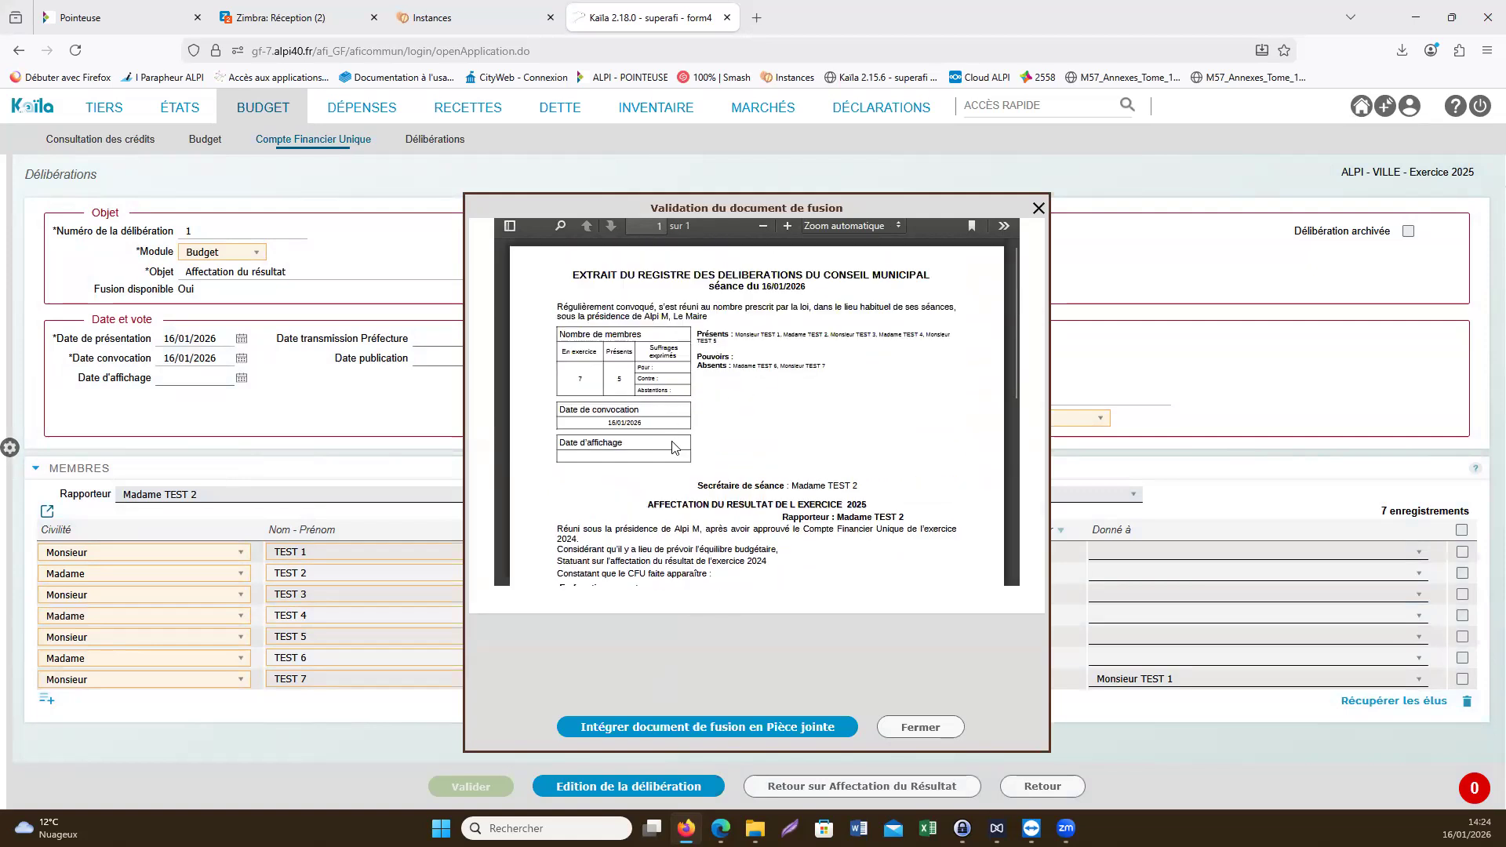
{"action": "scroll", "coordinate": [698, 459], "scroll_direction": "down", "scroll_amount": 3}
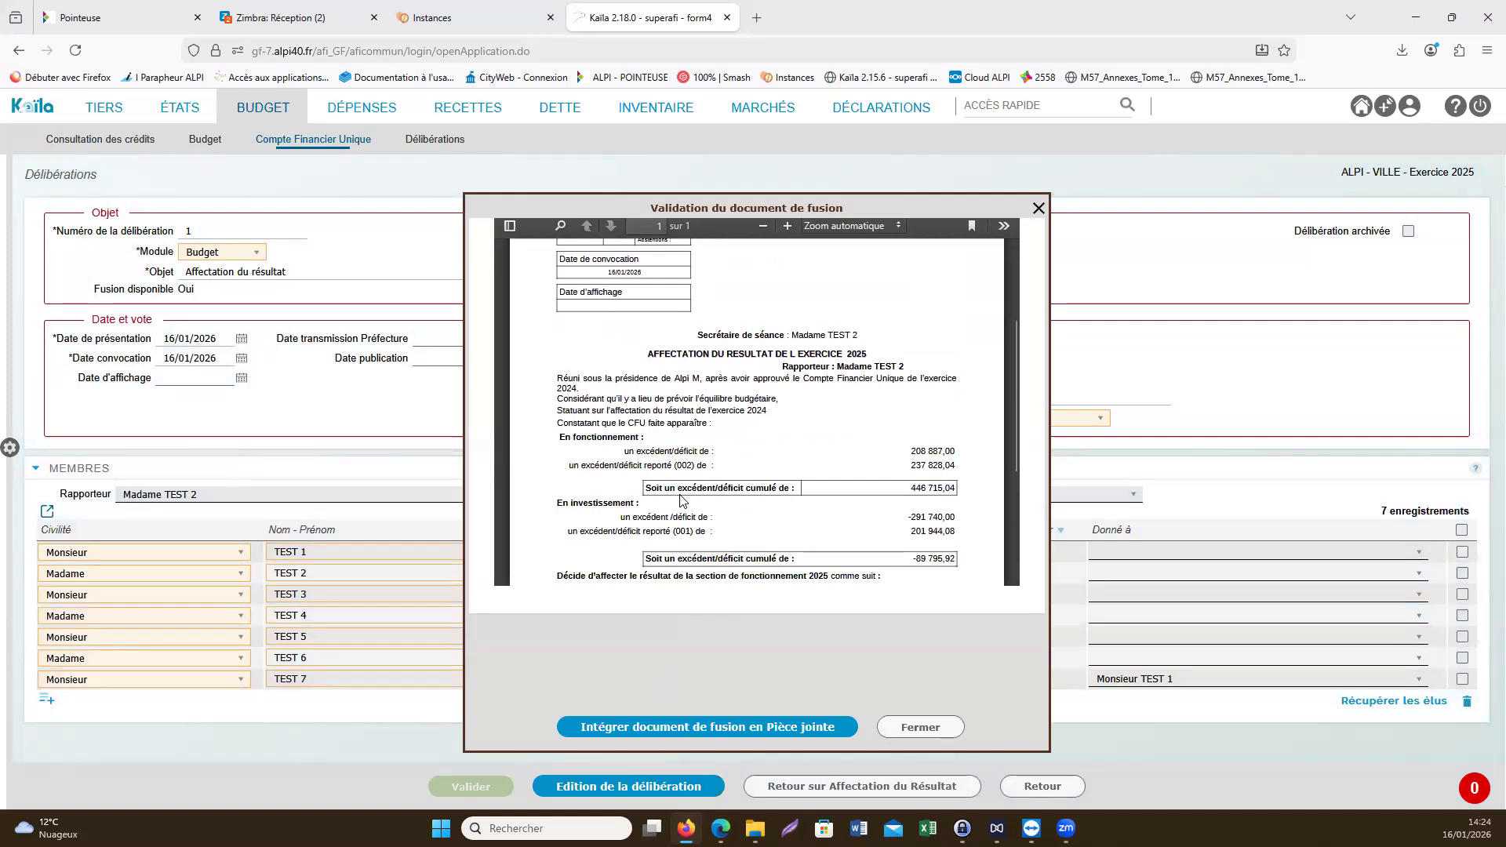
{"action": "scroll", "coordinate": [681, 501], "scroll_direction": "down", "scroll_amount": 3}
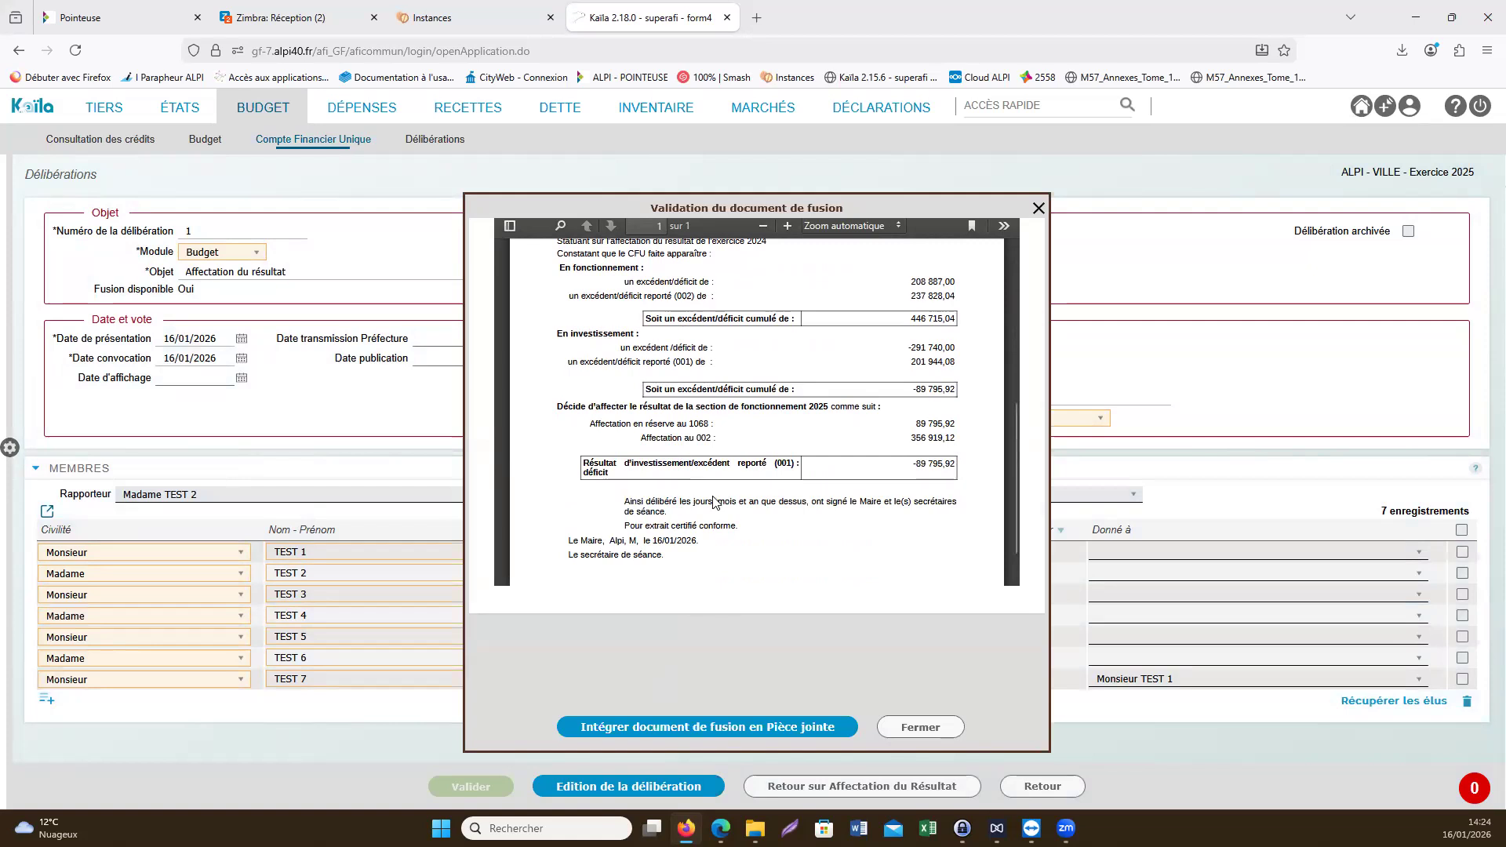
{"action": "left_click", "coordinate": [1039, 208]}
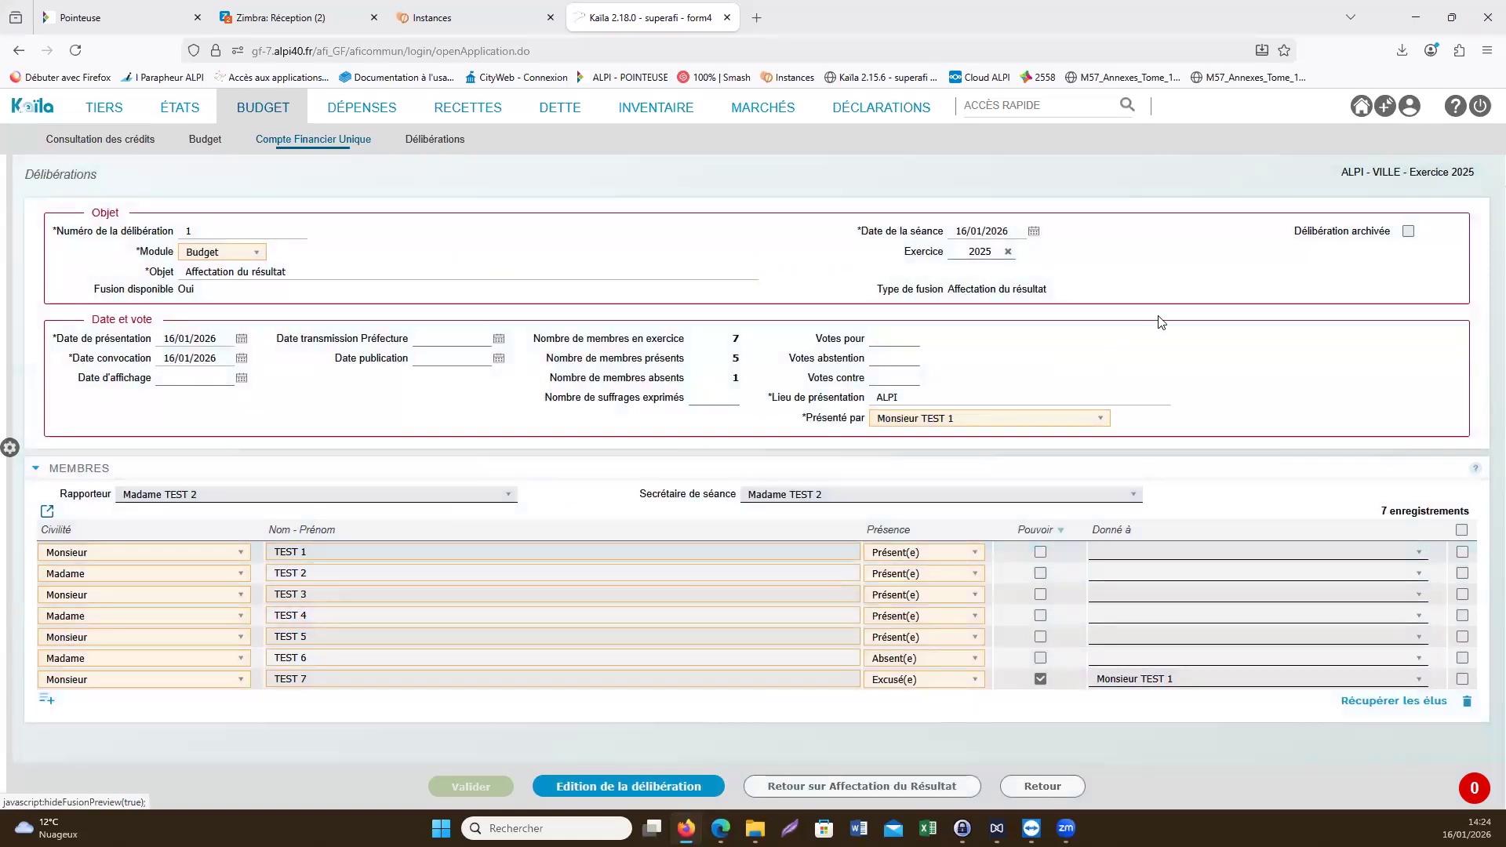
- Switch to exercice 2026 and generate the Budget primitif deliberation from the budget entries
{"action": "left_click", "coordinate": [1357, 106]}
{"action": "left_click", "coordinate": [1300, 238]}
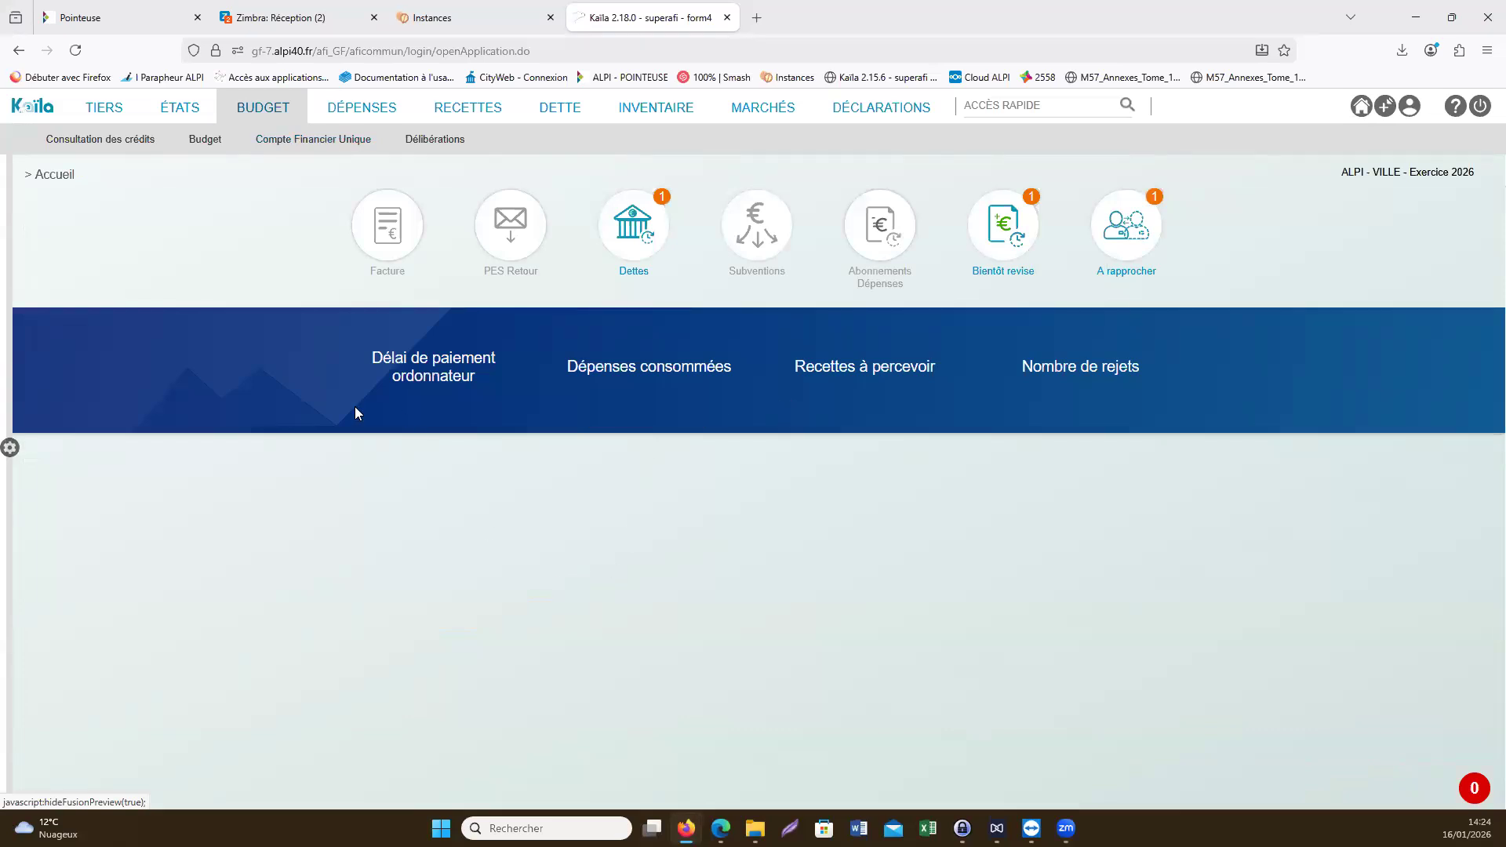
{"action": "mouse_move", "coordinate": [217, 143]}
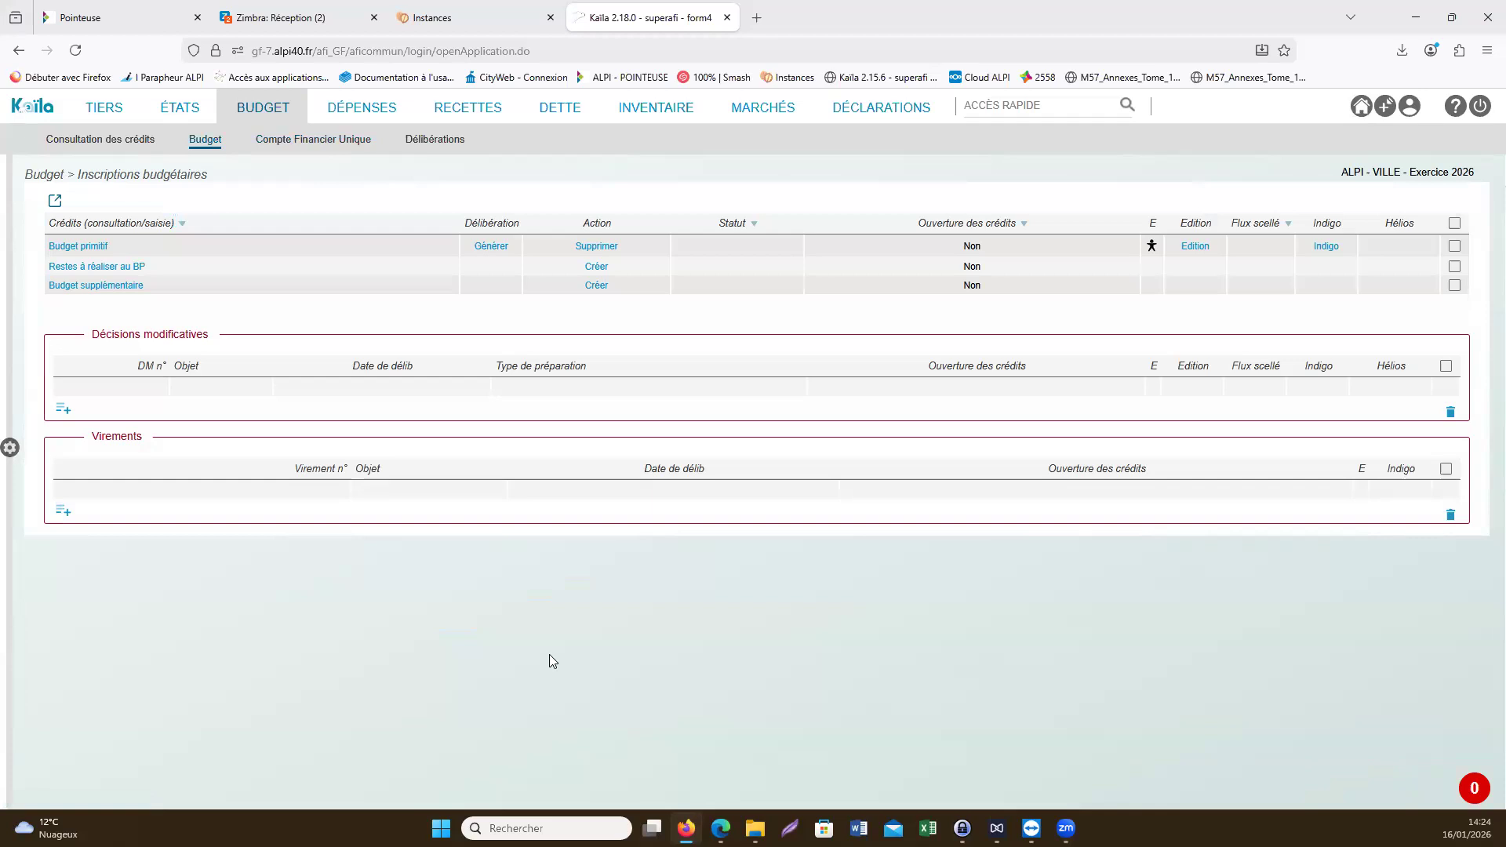
{"action": "left_click_drag", "start_coordinate": [465, 225], "coordinate": [521, 228]}
{"action": "left_click", "coordinate": [489, 246]}
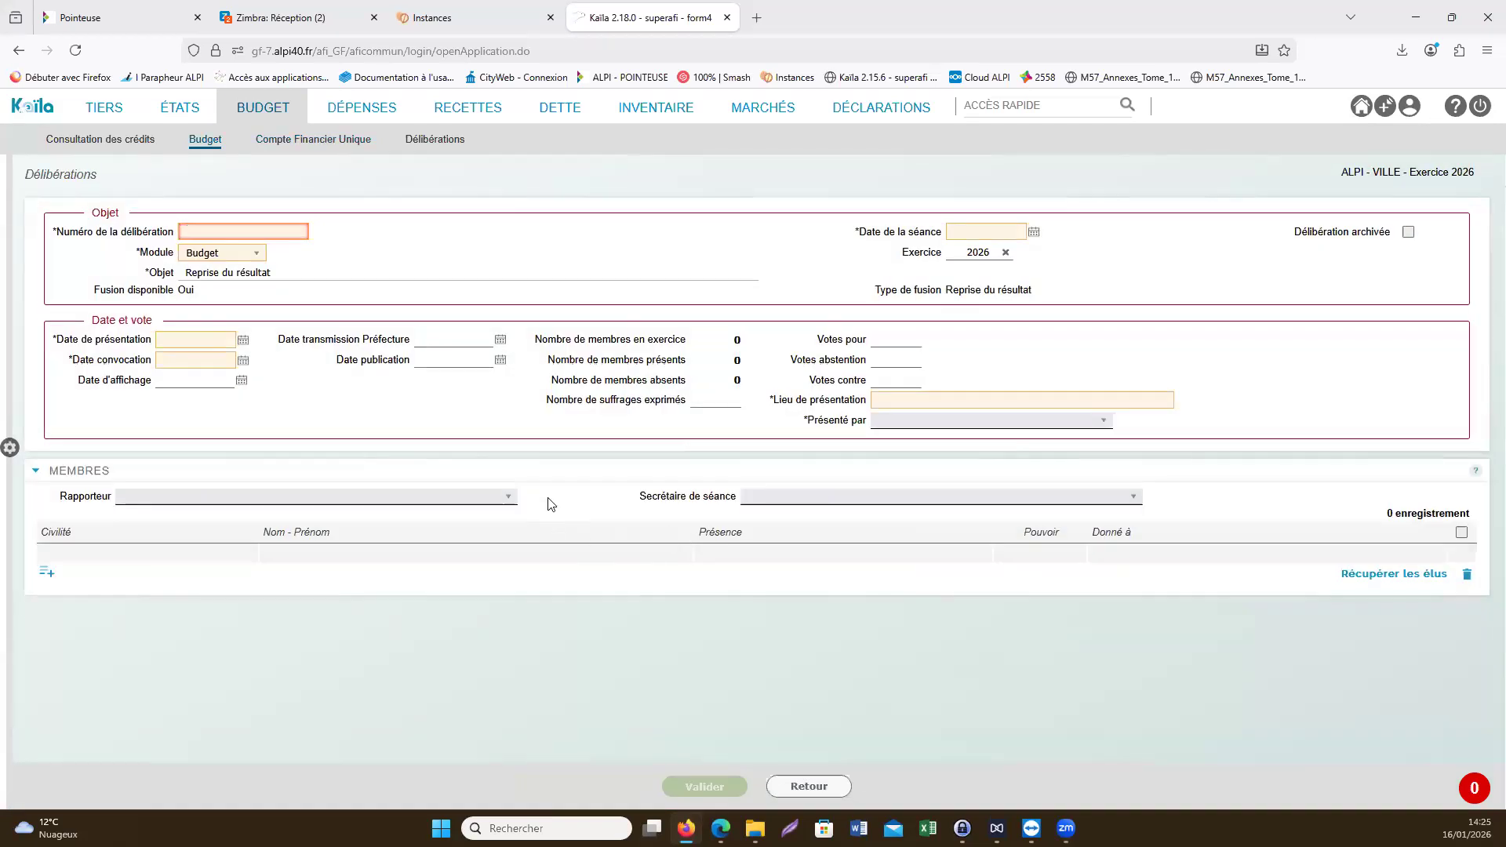
- Fill in deliberation number 2, 16/01/2026 as session, presentation and convocation dates, and alpi as place of presentation
{"action": "type", "text": "2"}
{"action": "left_click", "coordinate": [986, 231]}
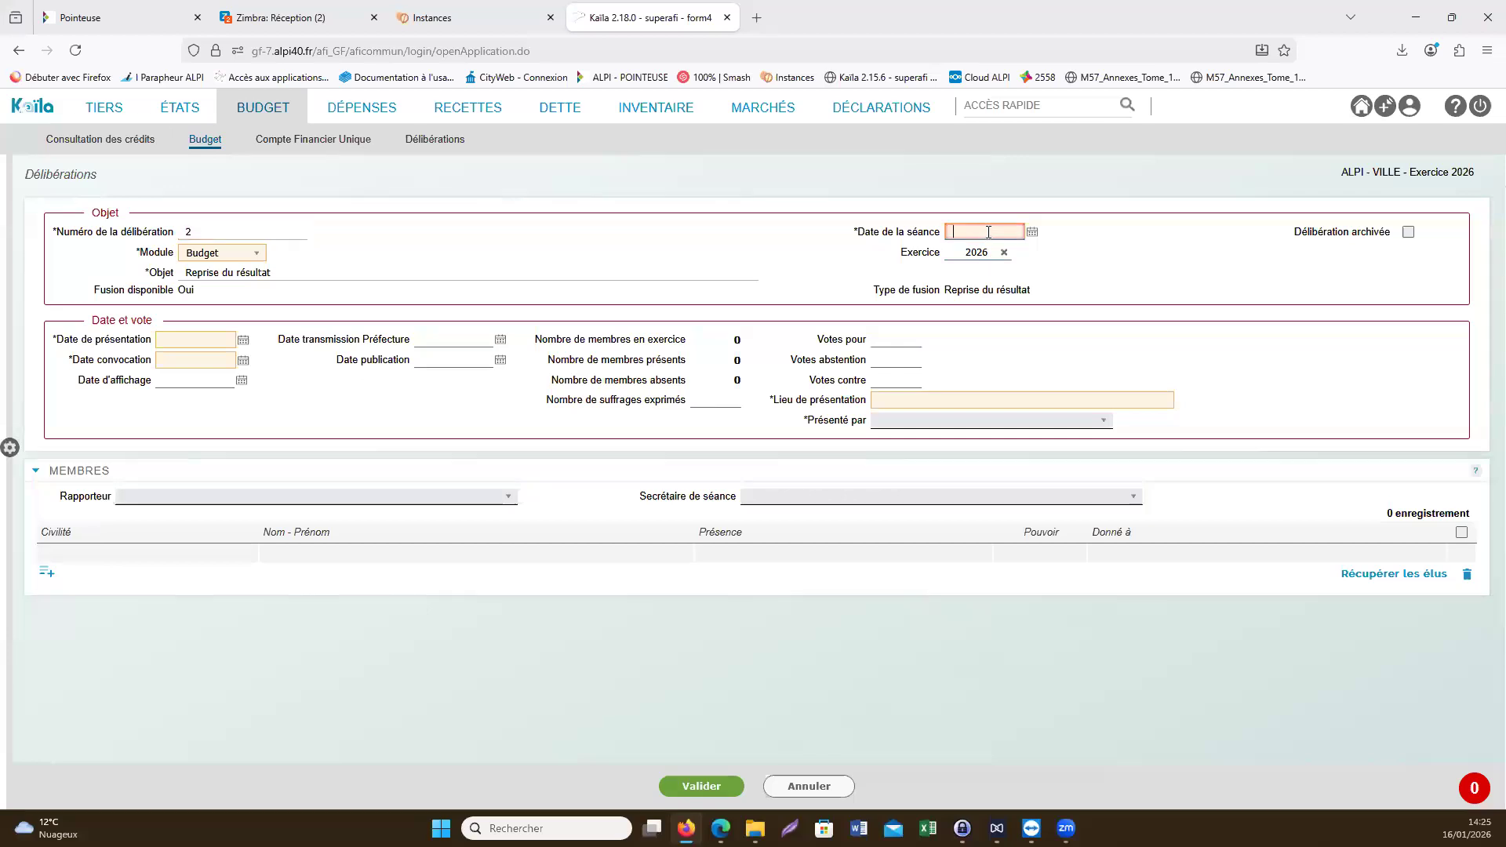
{"action": "double_click", "coordinate": [201, 340]}
{"action": "double_click", "coordinate": [200, 359]}
{"action": "left_click", "coordinate": [894, 396]}
{"action": "type", "text": "alpi"}
{"action": "left_click", "coordinate": [687, 615]}
- Retrieve the elected members and assign Madame TEST 2 as rapporteur and session secretary, and Monsieur TEST 1 as presenter
{"action": "left_click", "coordinate": [1392, 578]}
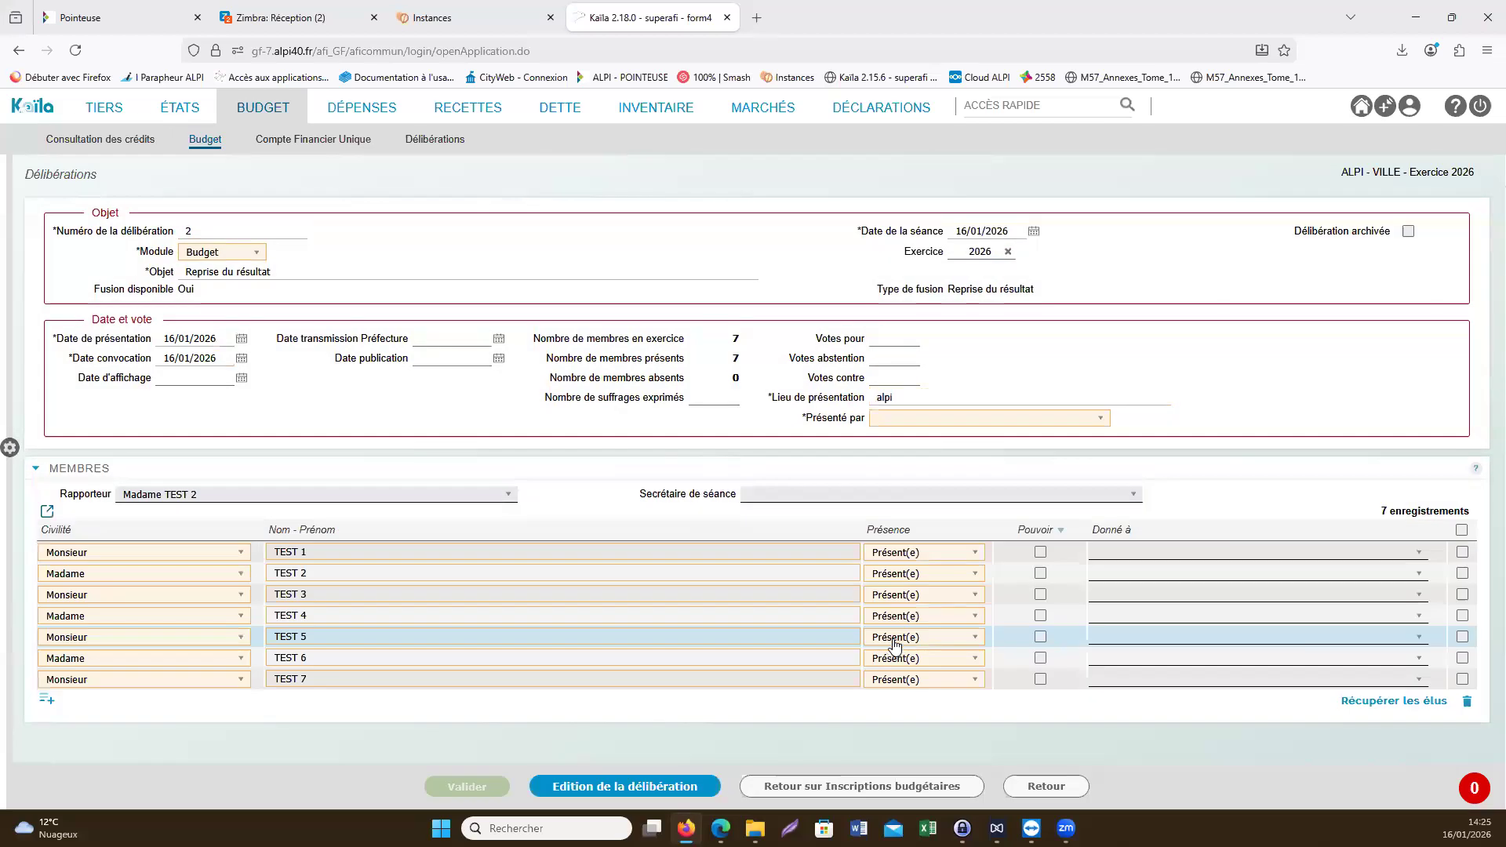
{"action": "left_click", "coordinate": [749, 495]}
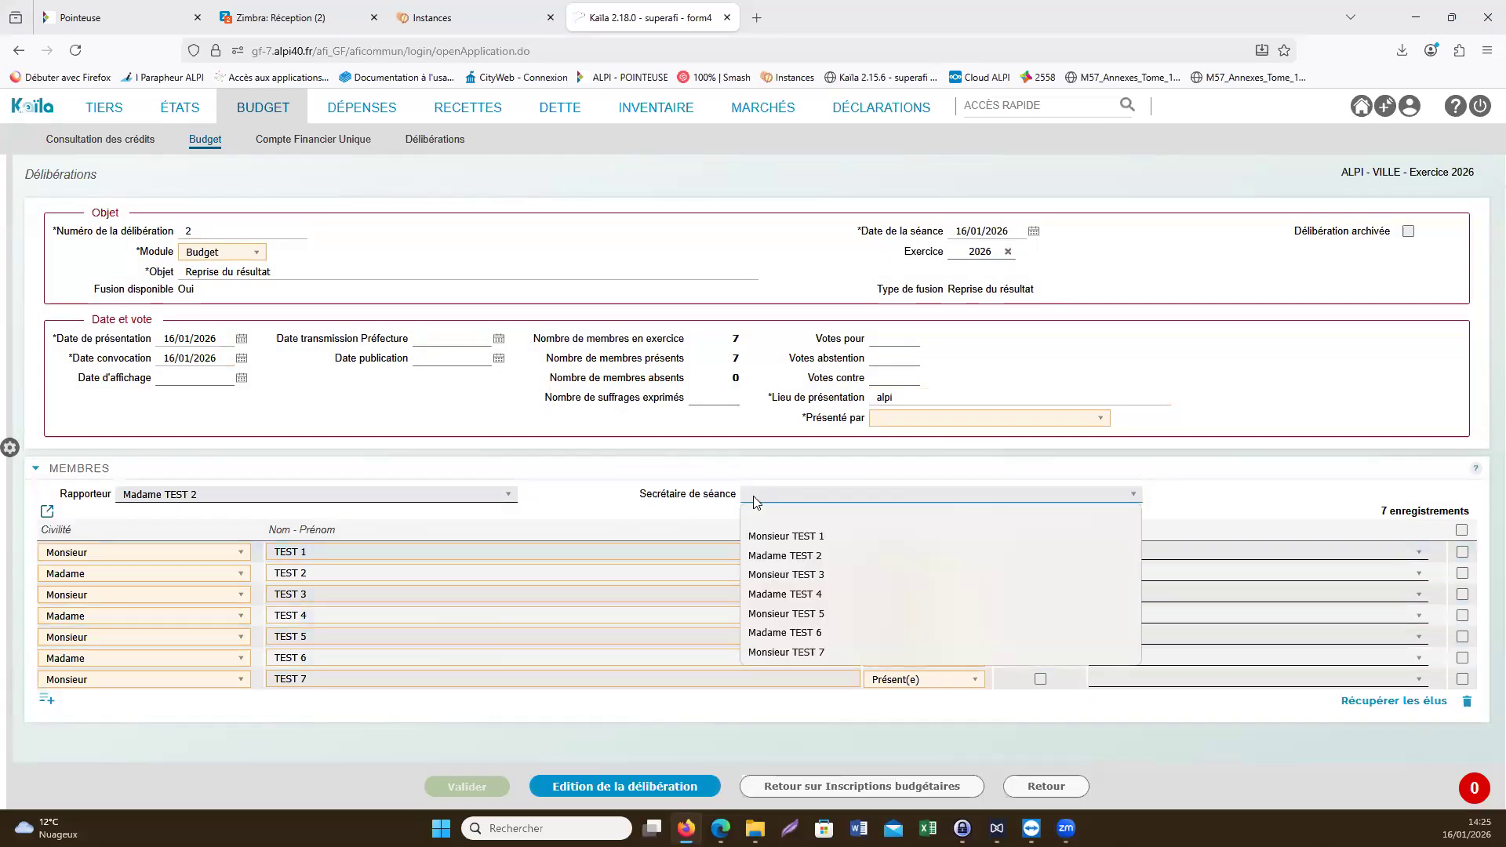
{"action": "left_click", "coordinate": [789, 556]}
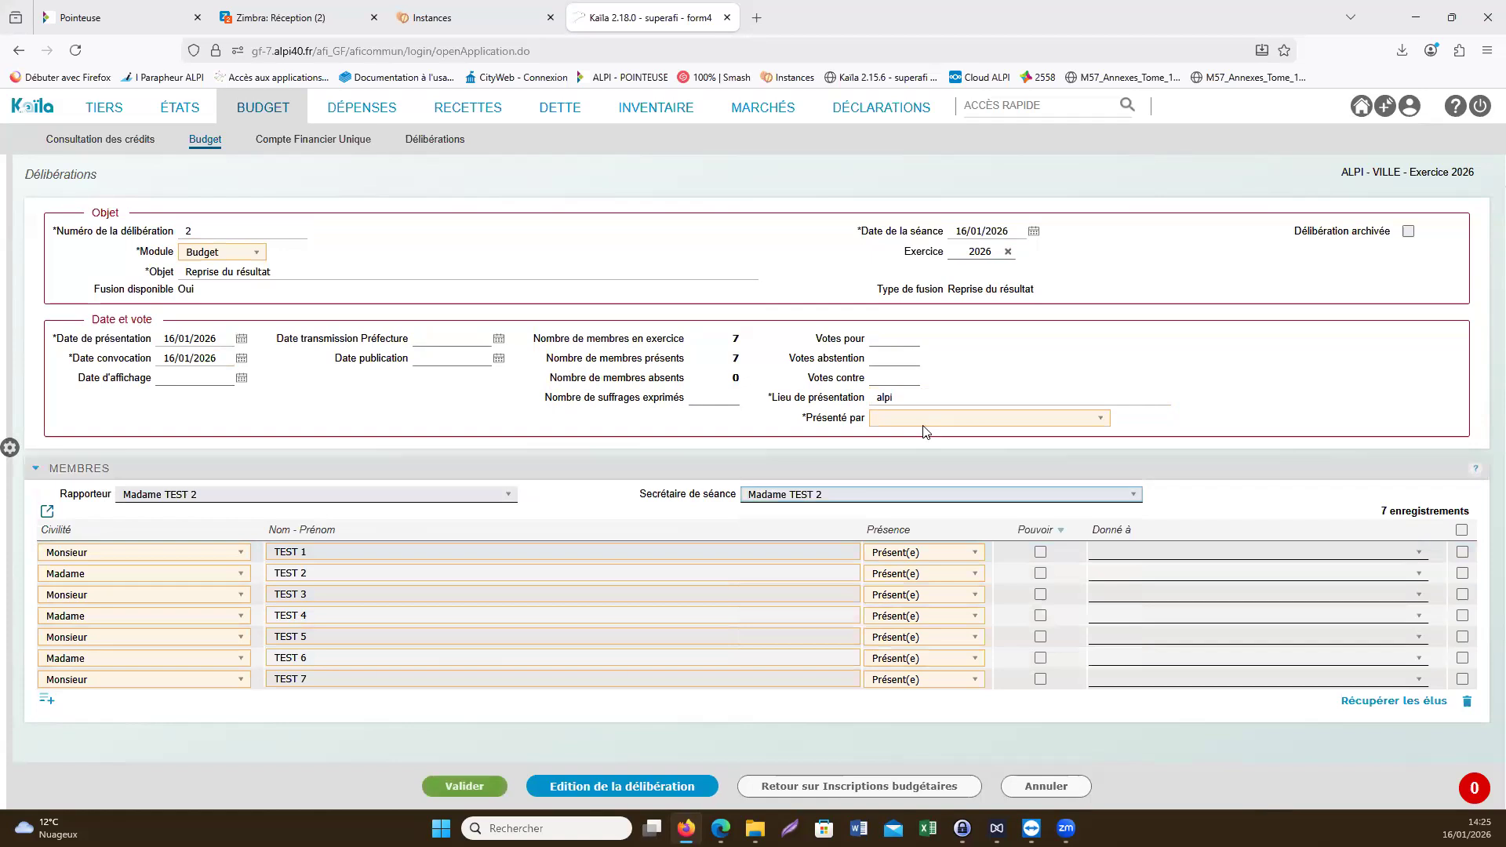
{"action": "left_click", "coordinate": [925, 418]}
{"action": "left_click", "coordinate": [925, 460]}
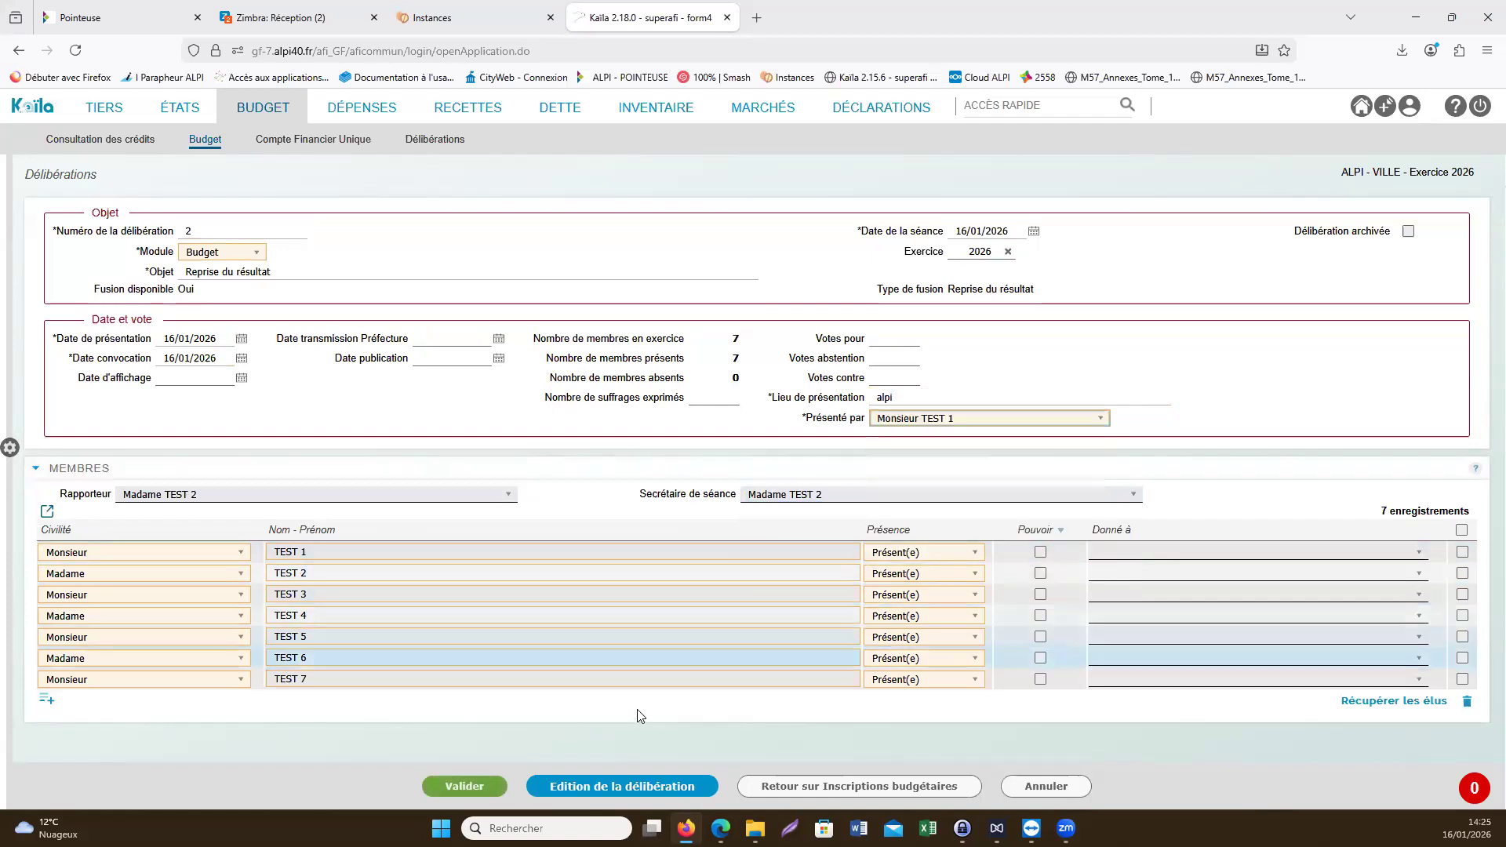
- Save the Reprise du résultat deliberation with the vote fields left empty and open its document preview
{"action": "left_click", "coordinate": [464, 785]}
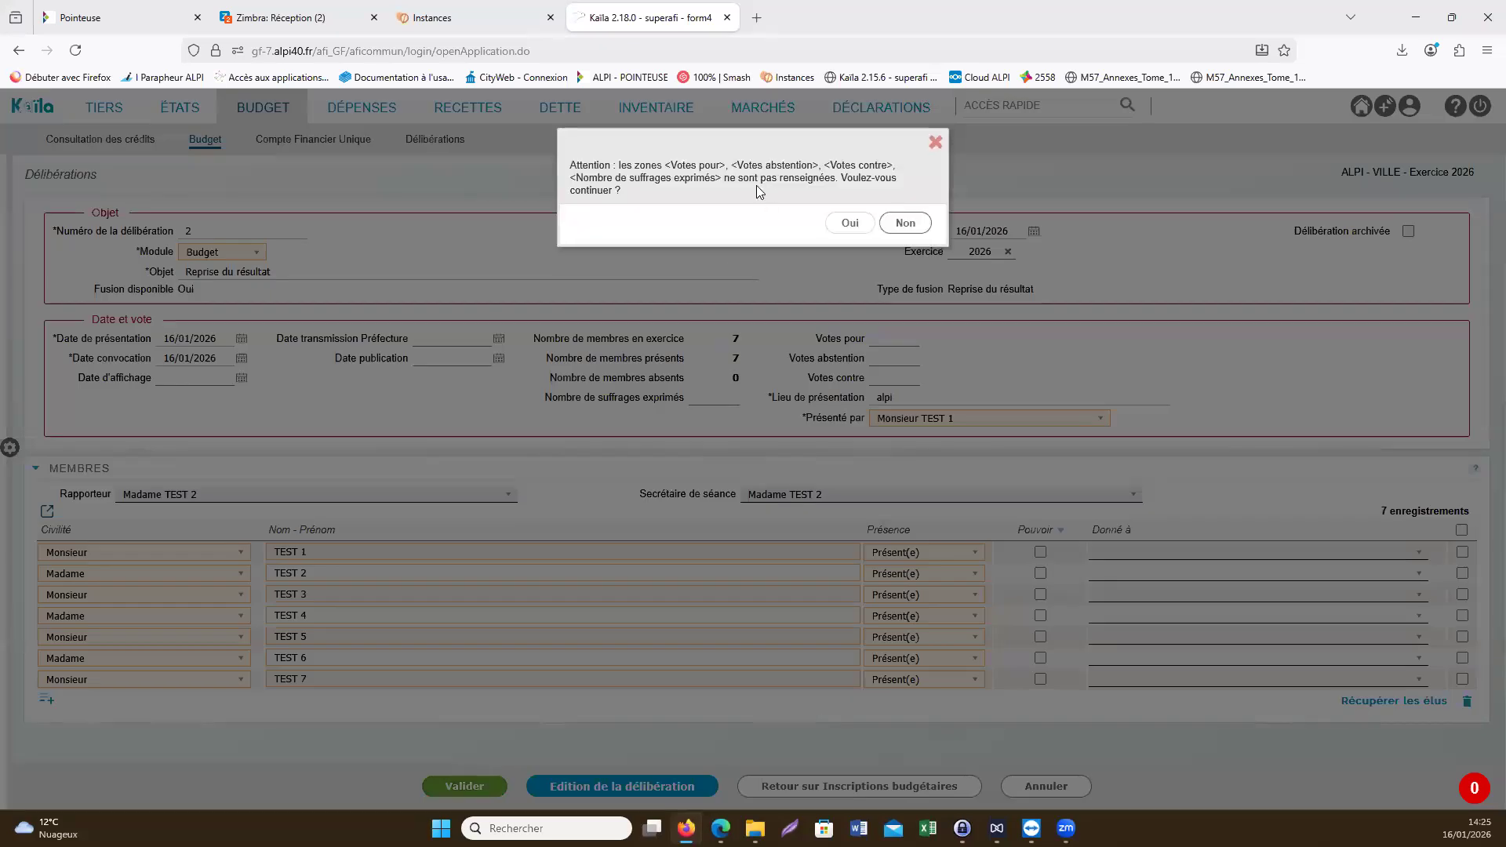
{"action": "left_click", "coordinate": [842, 222]}
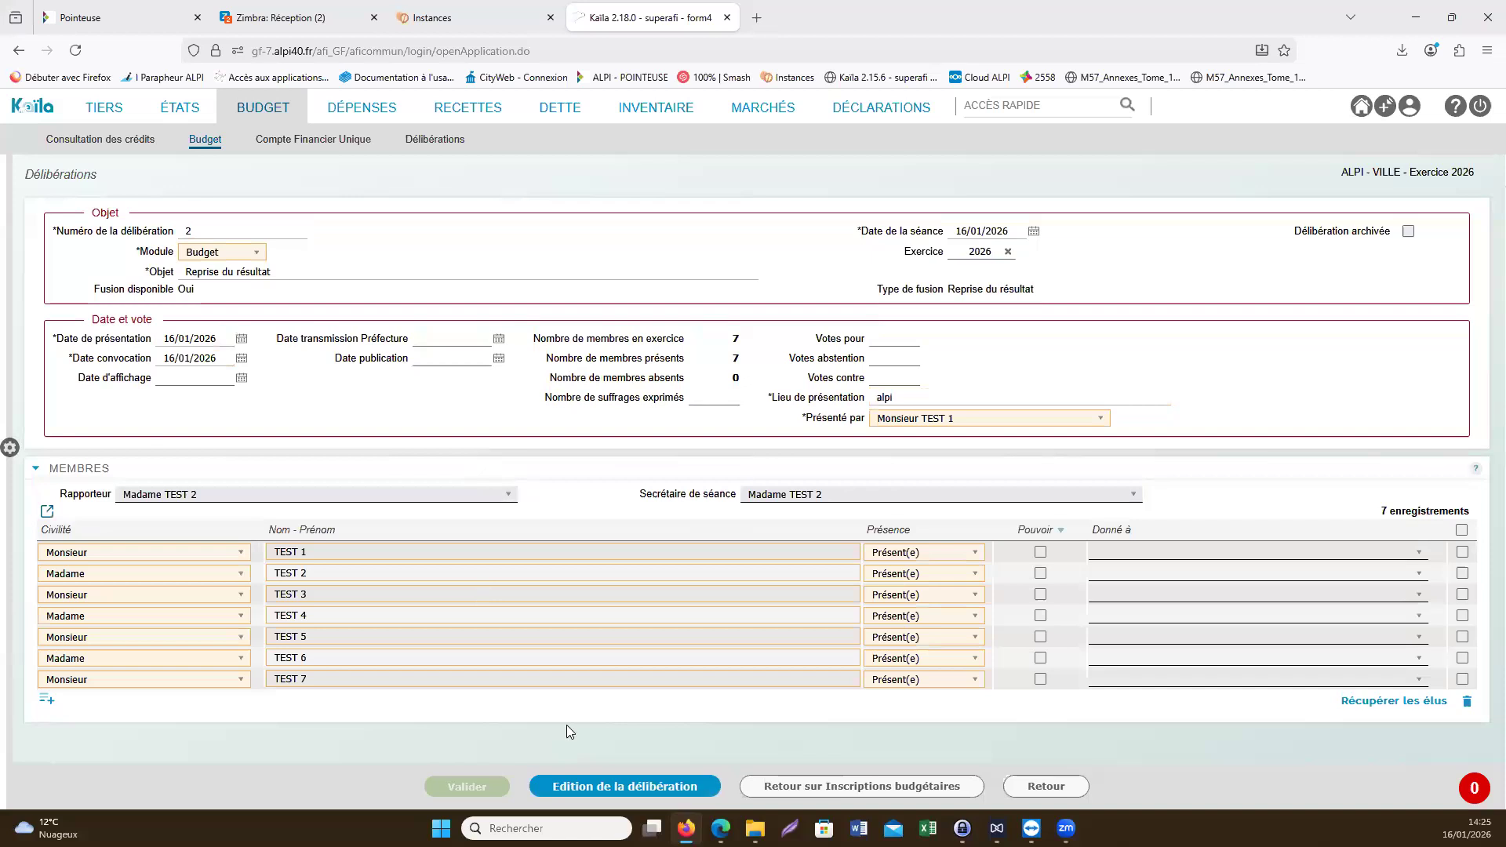
{"action": "left_click", "coordinate": [610, 787]}
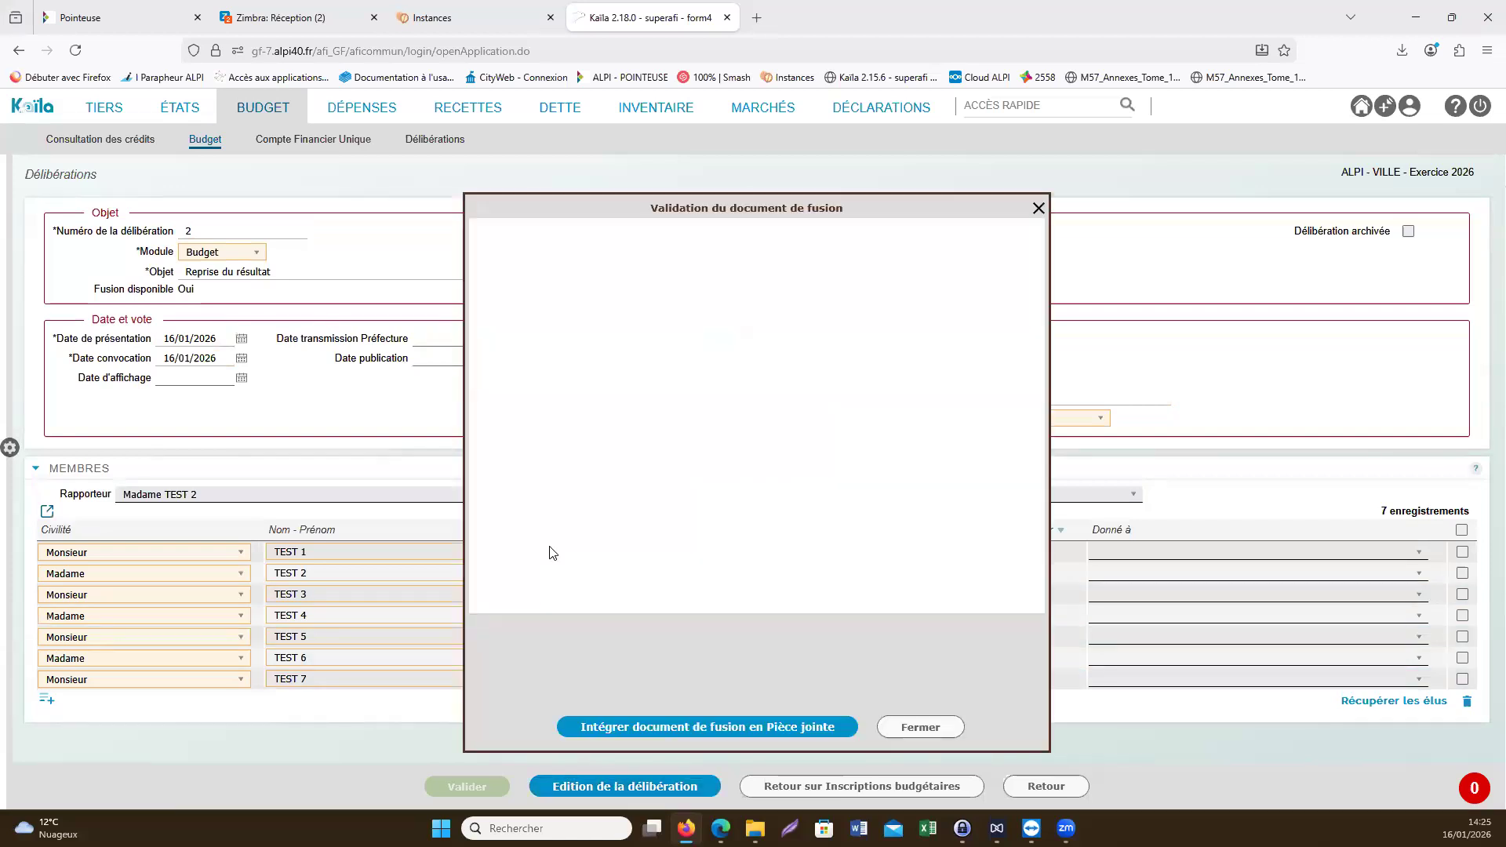
- Read through the Reprise du résultat merge document and close its preview without attaching it
{"action": "scroll", "coordinate": [706, 478], "scroll_direction": "down", "scroll_amount": 3}
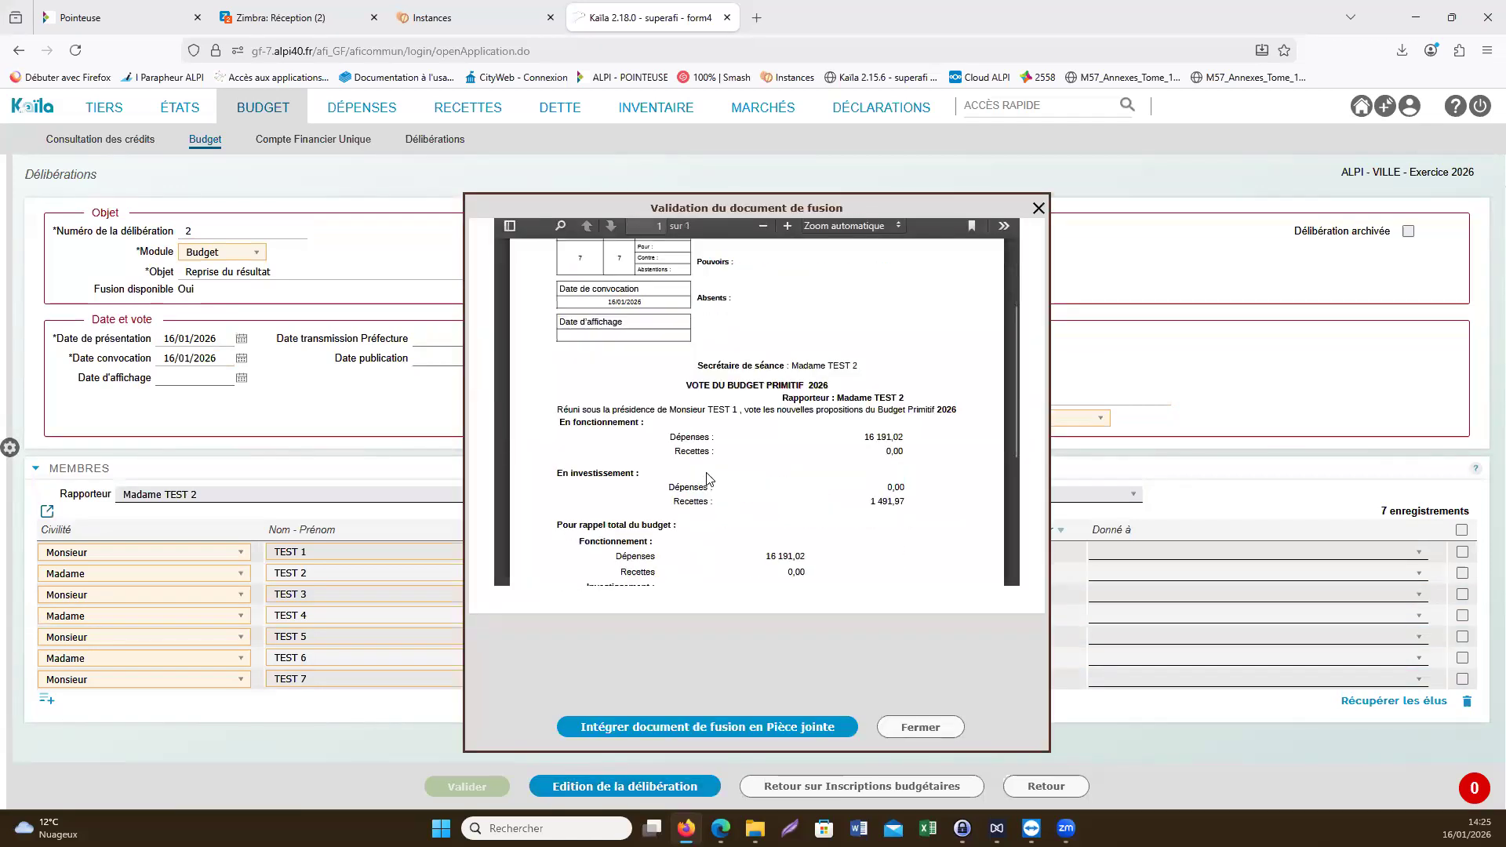
{"action": "scroll", "coordinate": [706, 478], "scroll_direction": "down", "scroll_amount": 3}
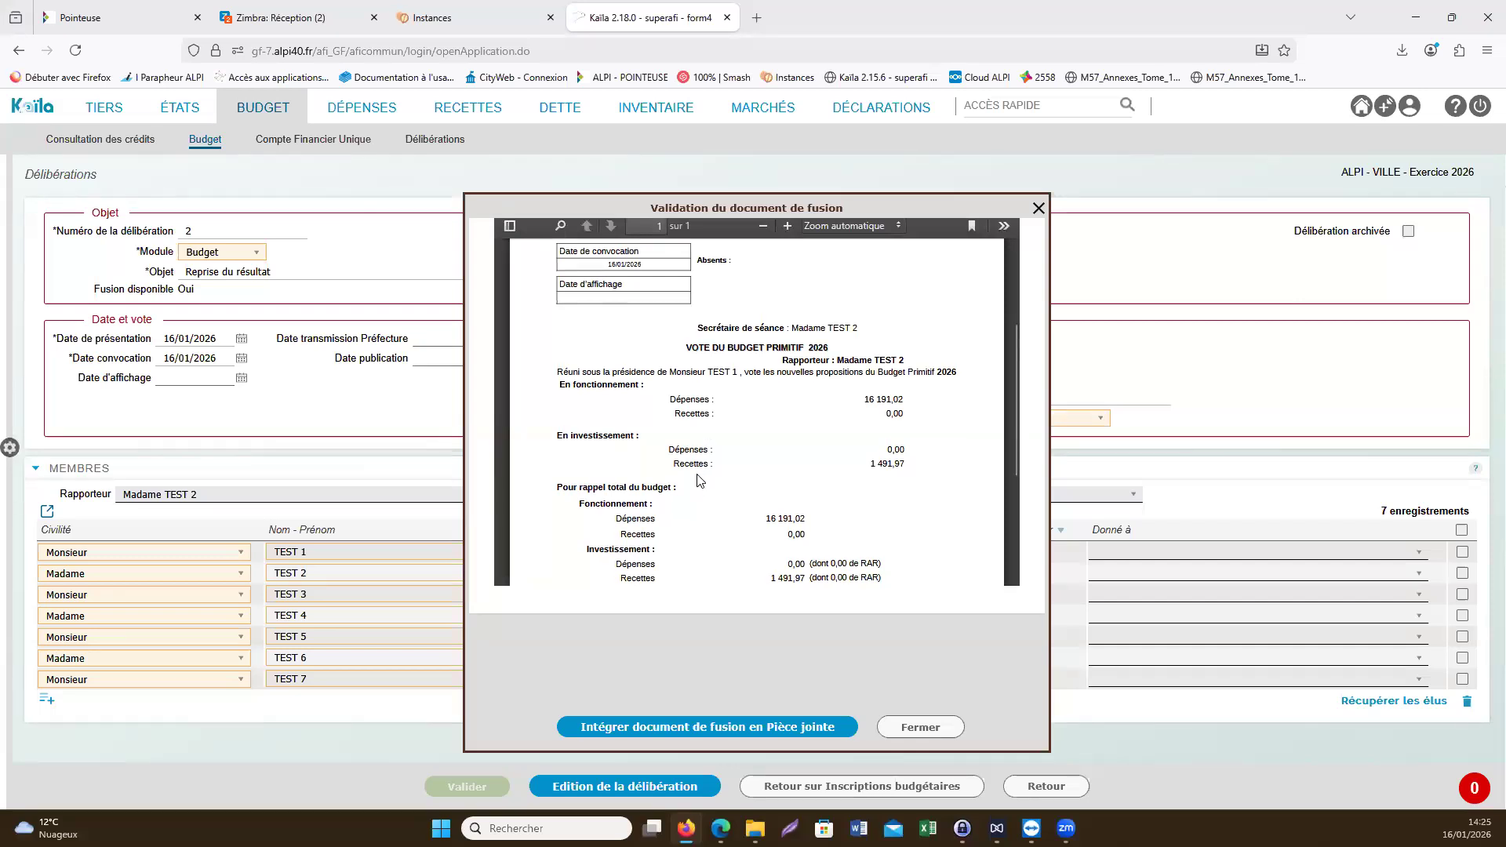
{"action": "scroll", "coordinate": [698, 480], "scroll_direction": "down", "scroll_amount": 3}
{"action": "scroll", "coordinate": [704, 473], "scroll_direction": "up", "scroll_amount": 5}
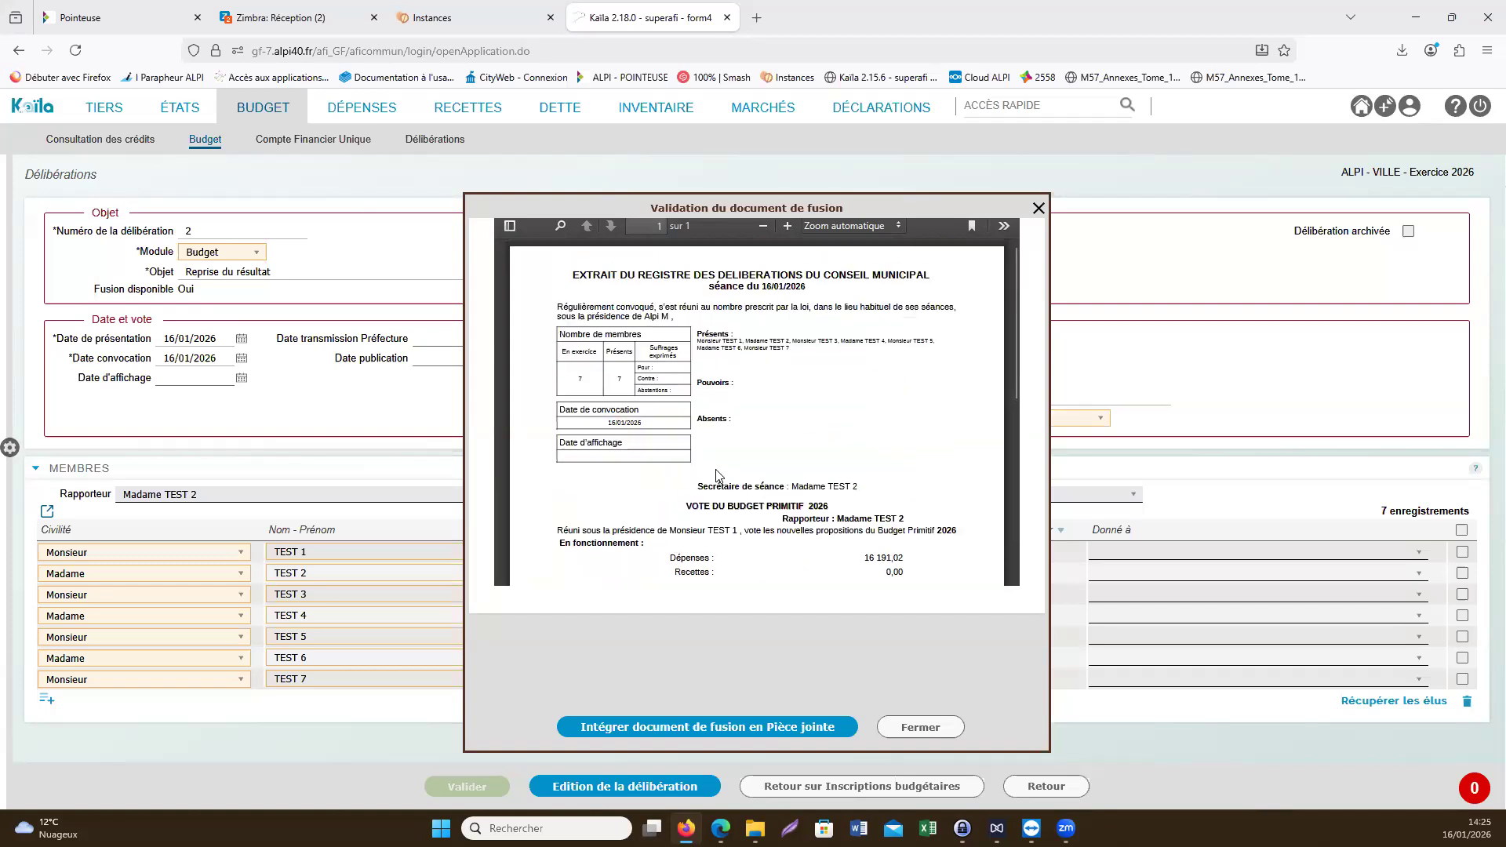
{"action": "left_click", "coordinate": [920, 727]}
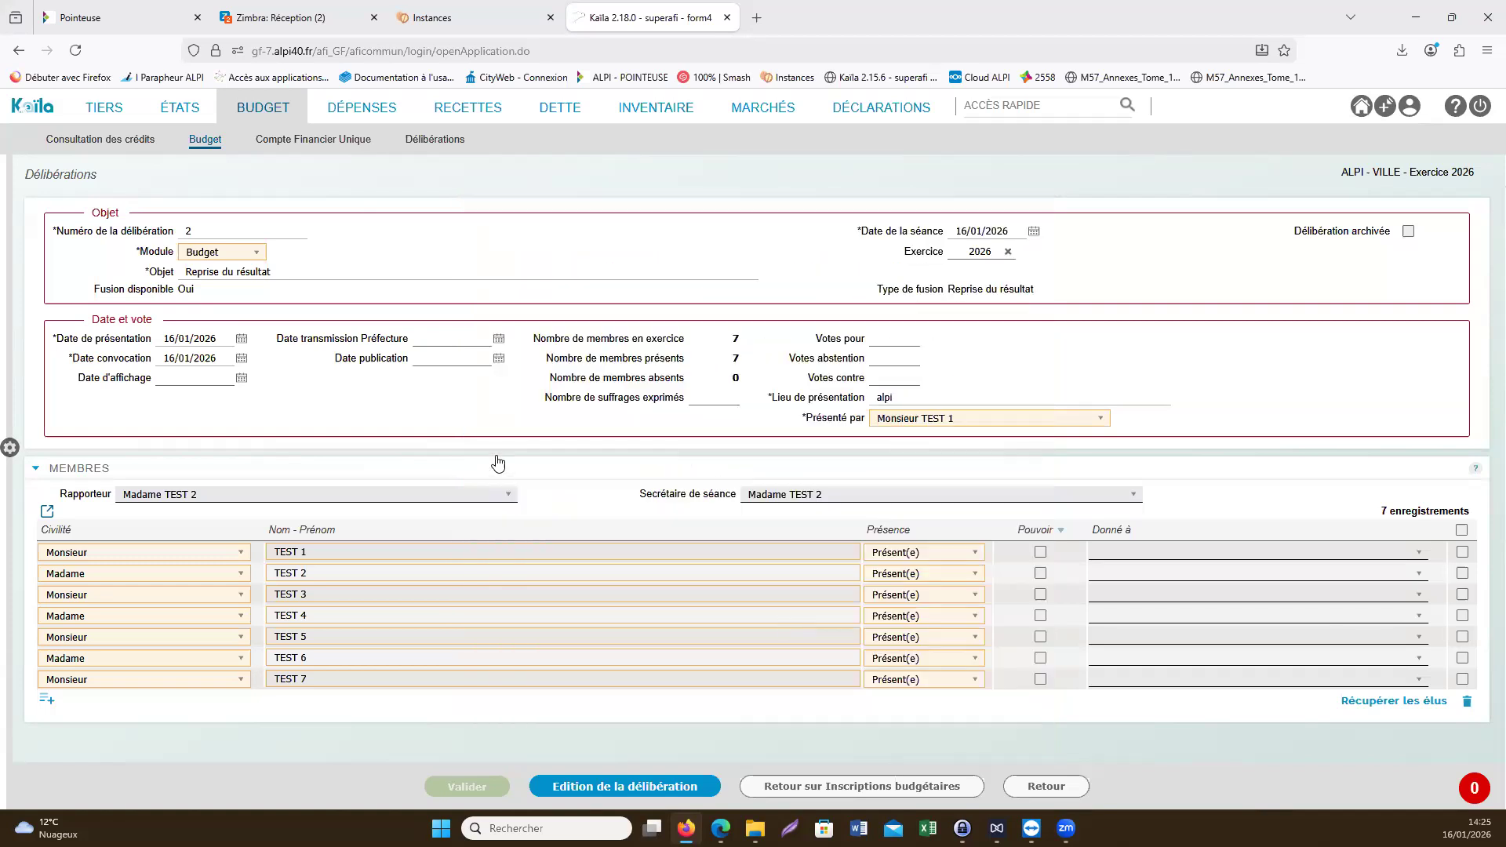
- Consult the 2025 Affectation du résultat deliberation from the deliberations list and return to the list
{"action": "mouse_move", "coordinate": [251, 110]}
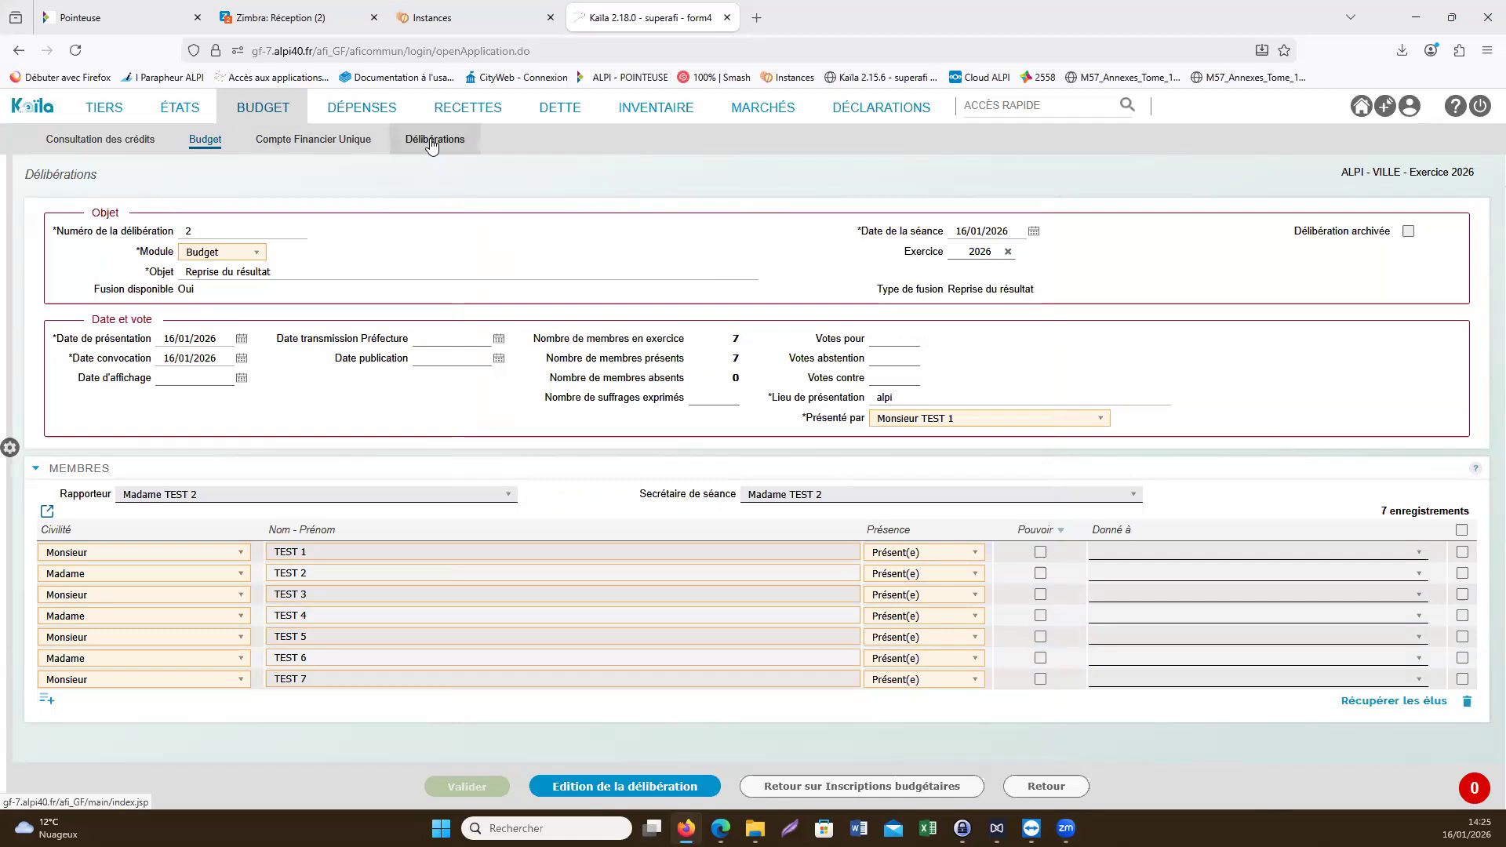
{"action": "left_click", "coordinate": [433, 140]}
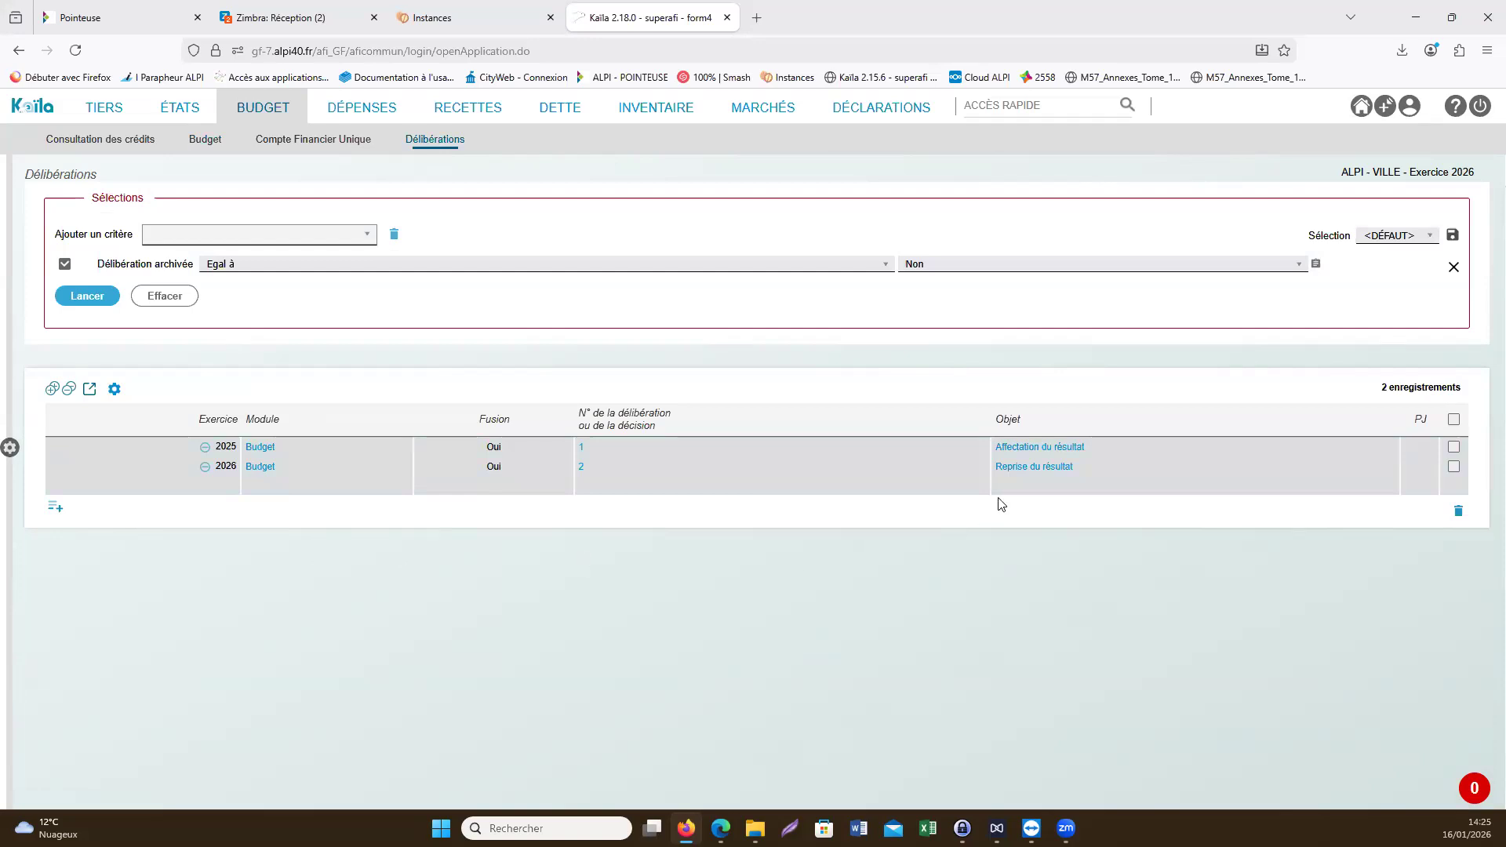
{"action": "left_click", "coordinate": [1037, 446]}
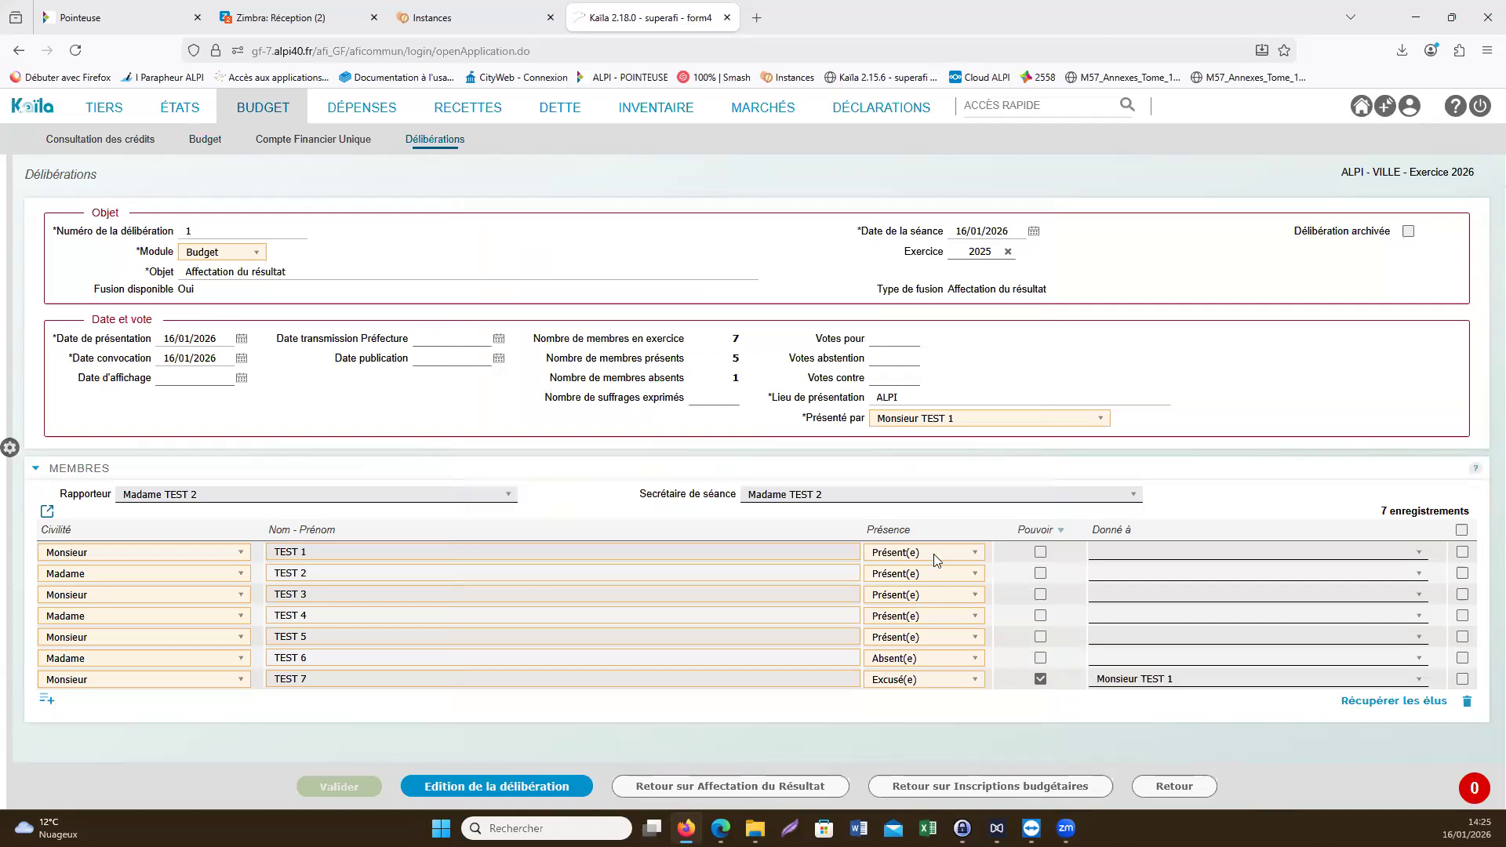
{"action": "left_click", "coordinate": [1174, 786]}
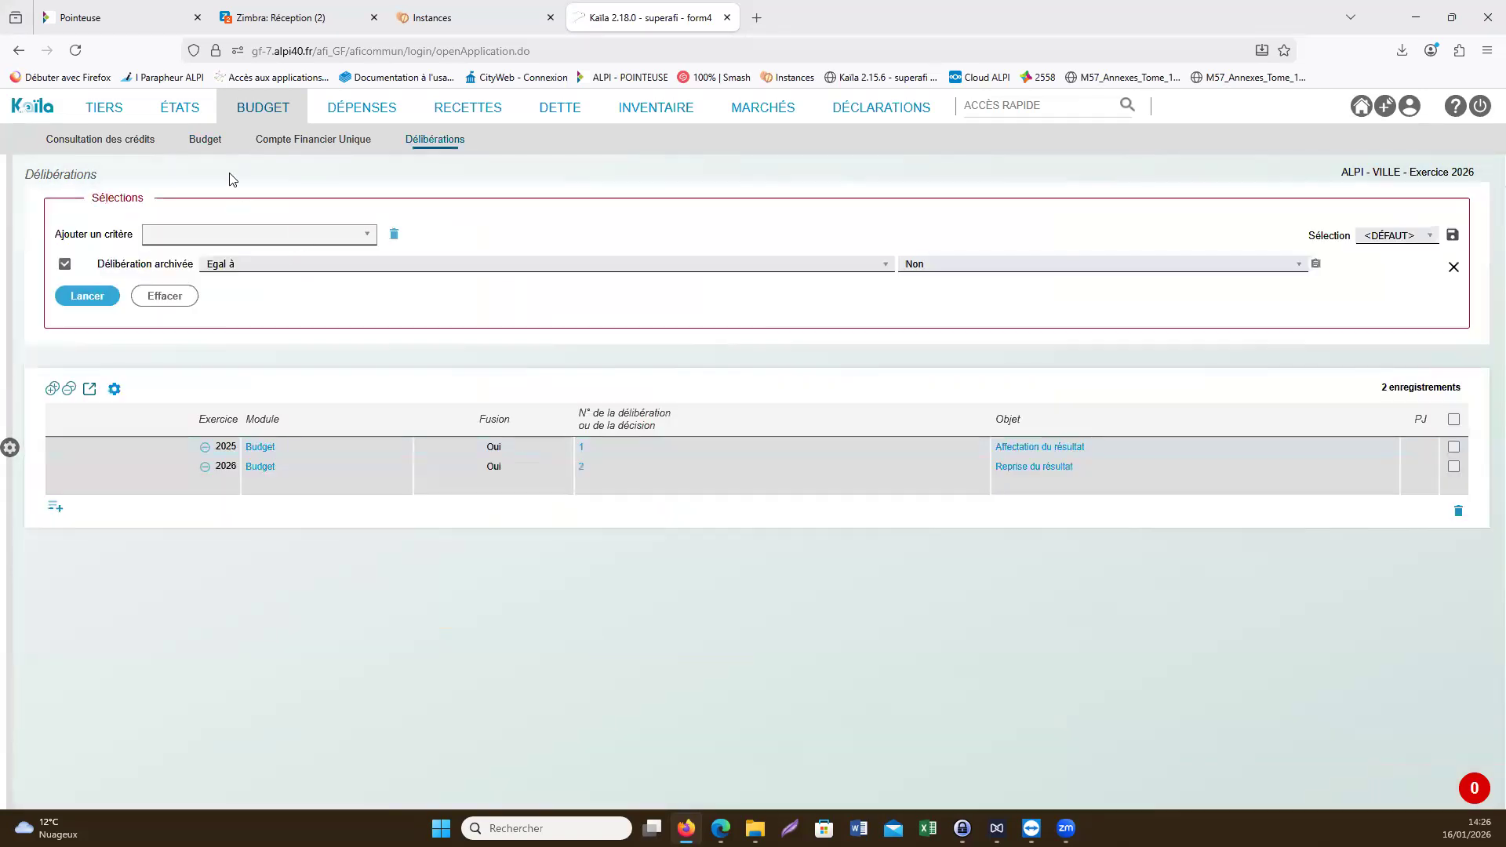
- Open the 2026 Budget primitif edition from the budget entries and expand its Arrêtés et signatures section
{"action": "left_click", "coordinate": [219, 154]}
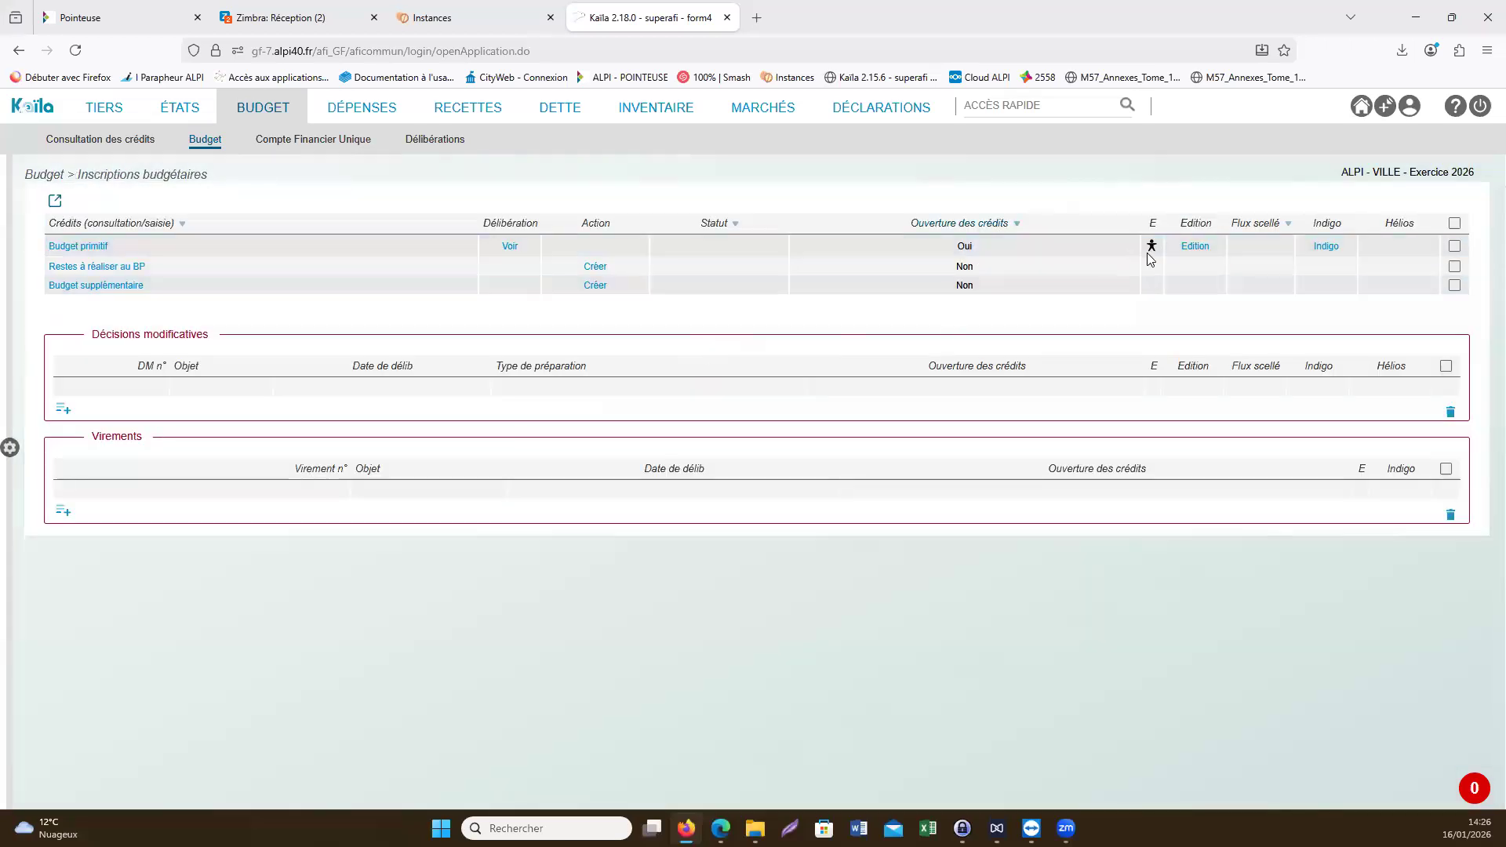
{"action": "left_click", "coordinate": [1187, 246]}
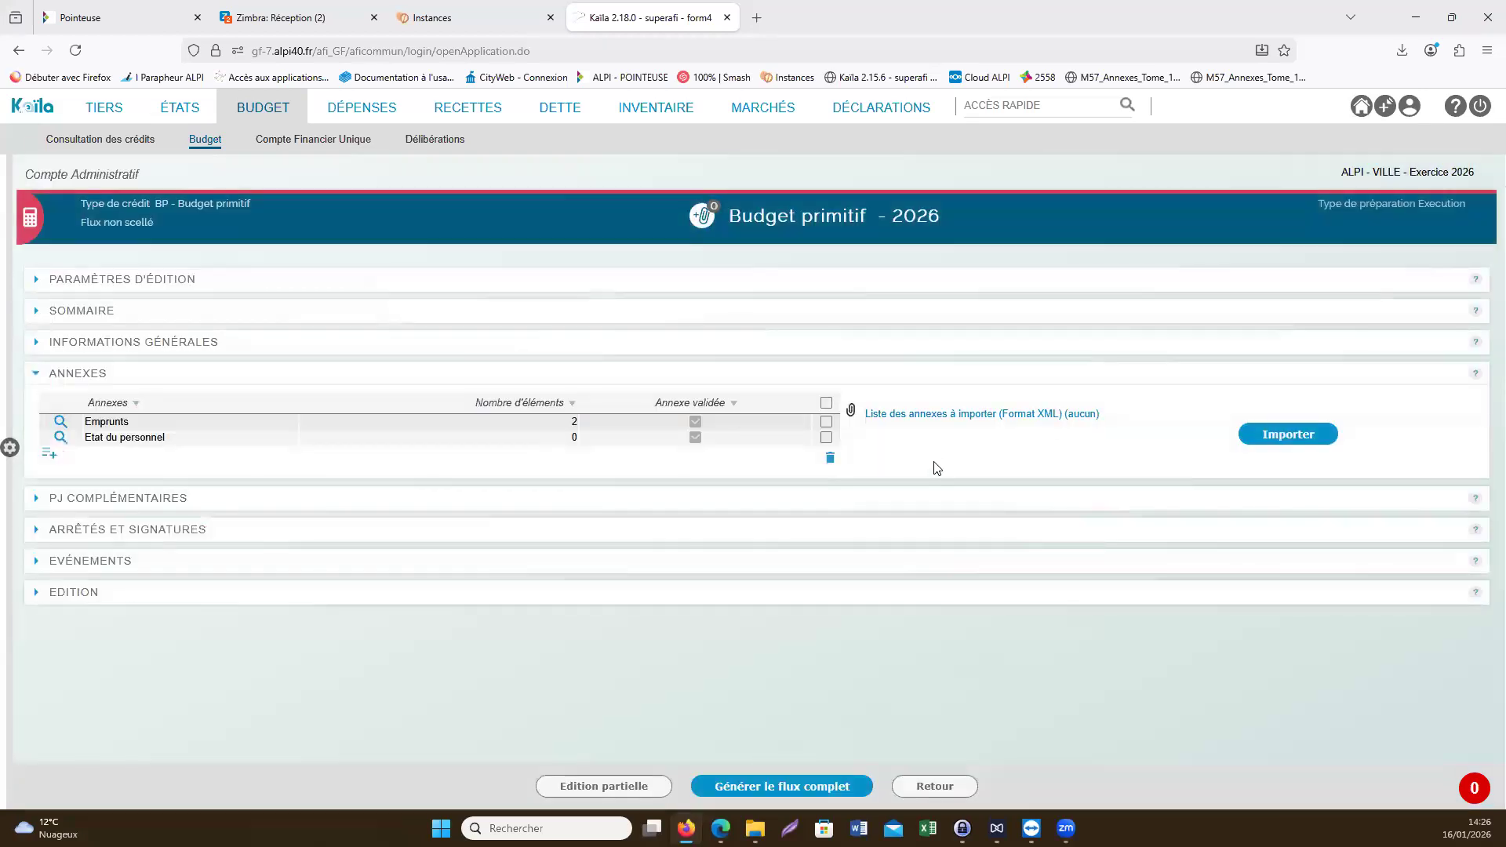
{"action": "left_click", "coordinate": [245, 540]}
{"action": "scroll", "coordinate": [314, 536], "scroll_direction": "down", "scroll_amount": 1}
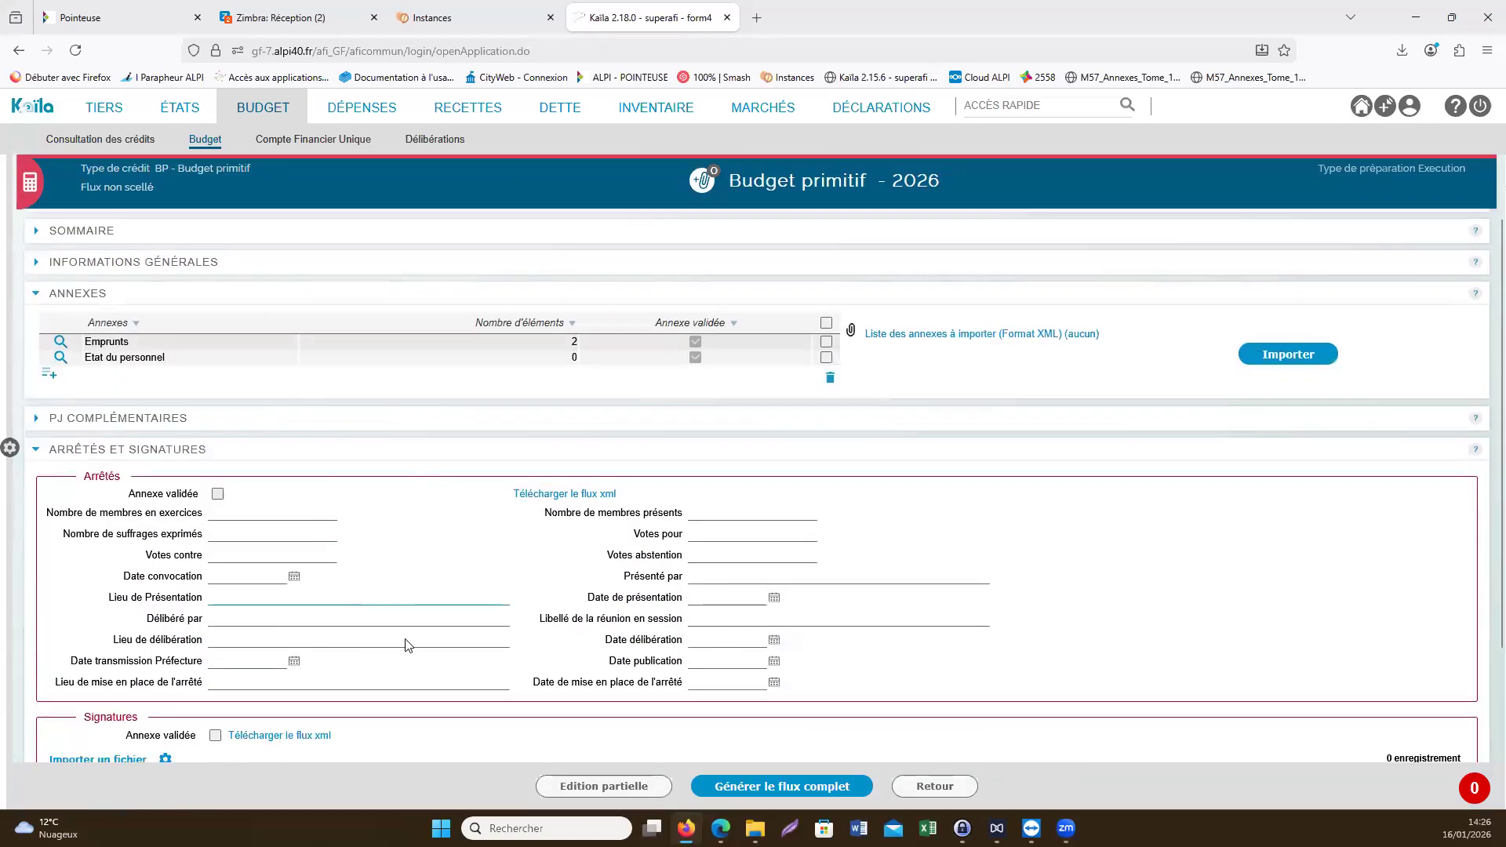
{"action": "scroll", "coordinate": [313, 533], "scroll_direction": "down", "scroll_amount": 1}
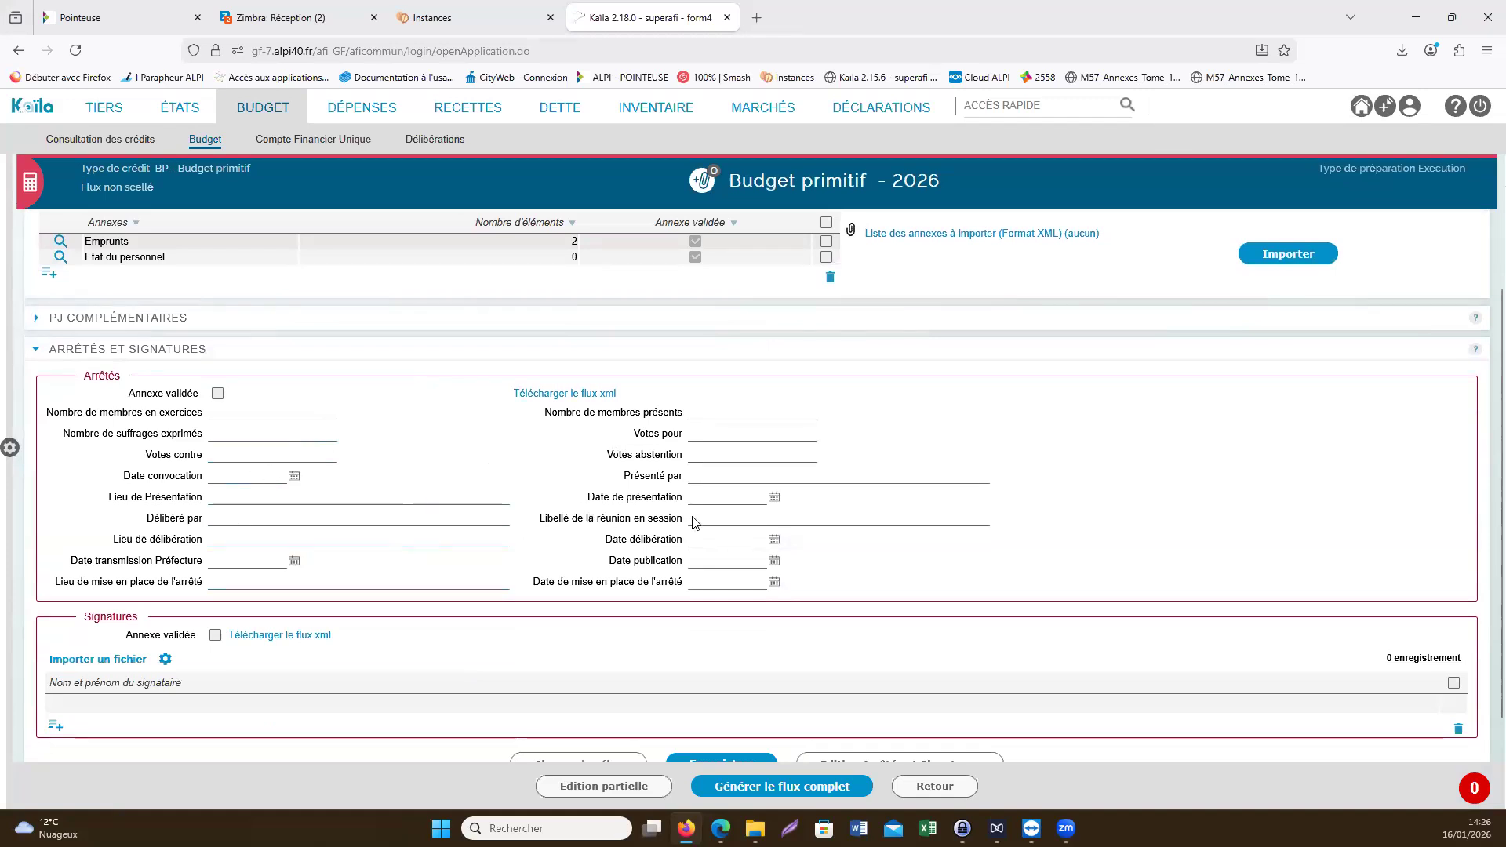
{"action": "scroll", "coordinate": [486, 512], "scroll_direction": "down", "scroll_amount": 1}
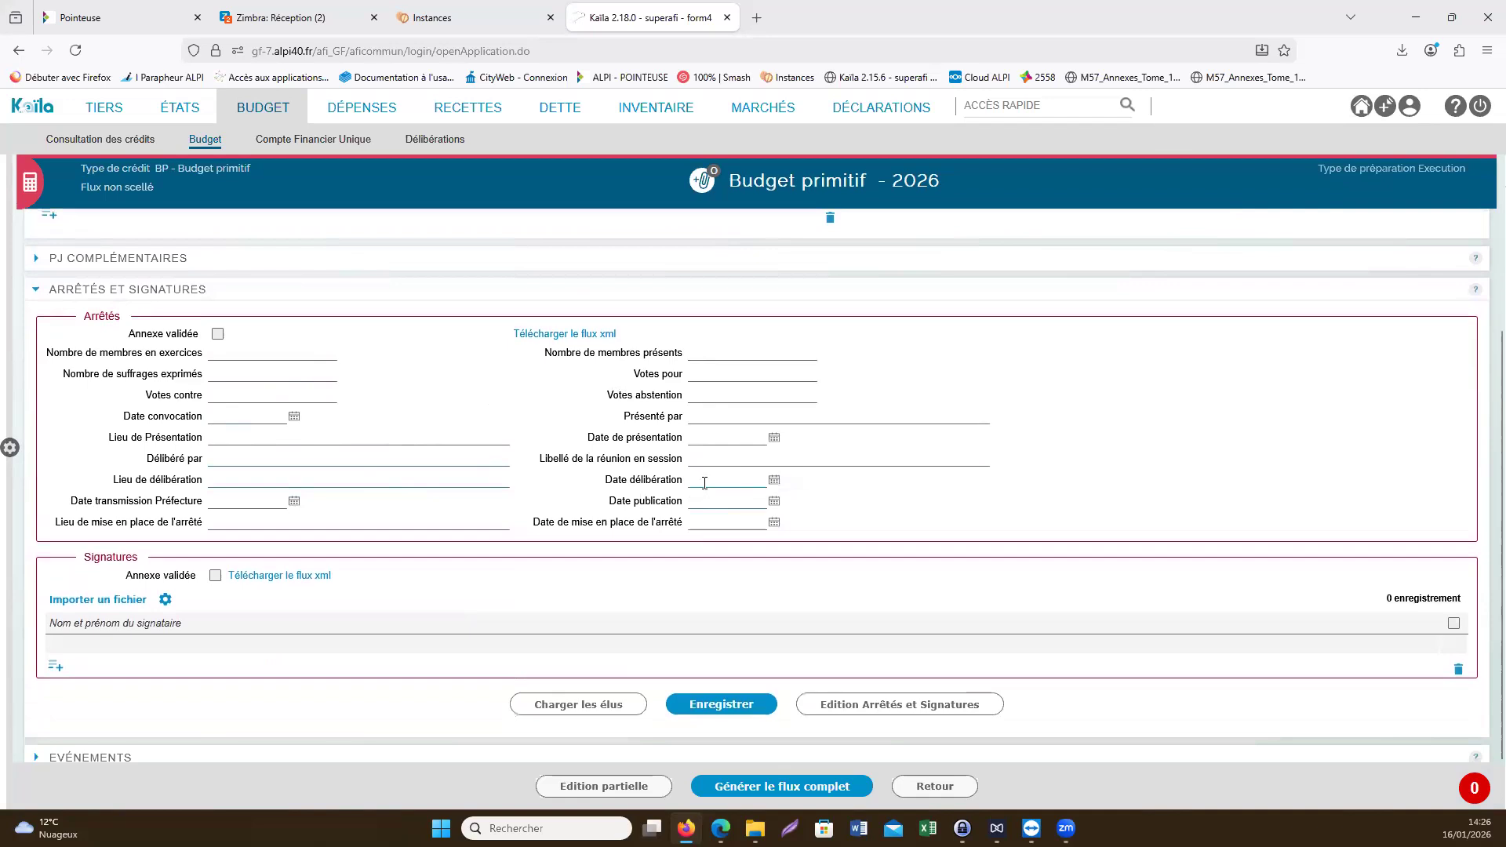
{"action": "scroll", "coordinate": [471, 502], "scroll_direction": "down", "scroll_amount": 1}
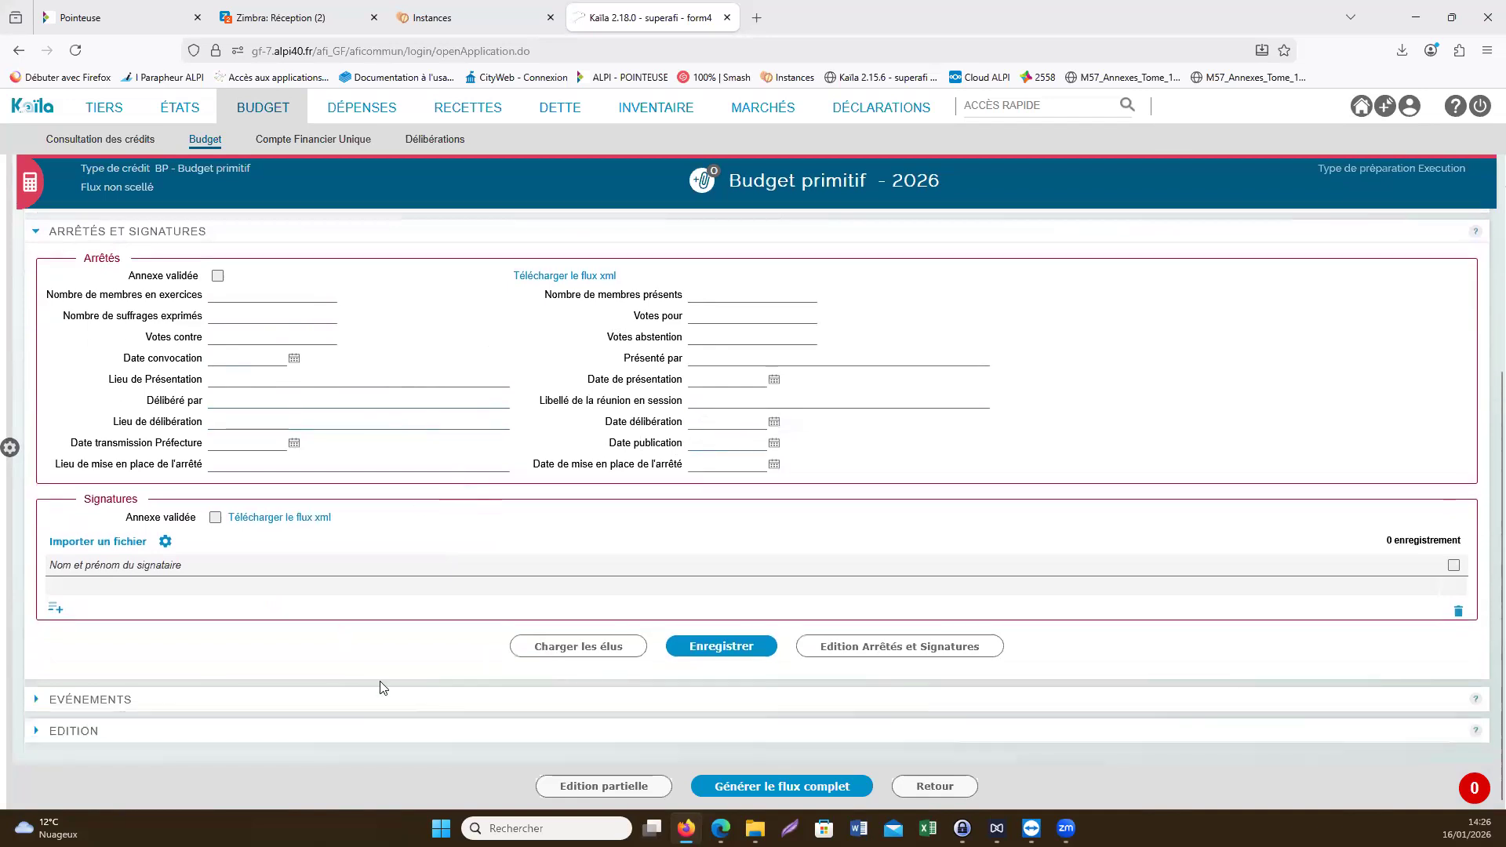
- Load the elected members as signatories, save the Arrêtés et signatures section and return to the budget entries
{"action": "left_click", "coordinate": [554, 648]}
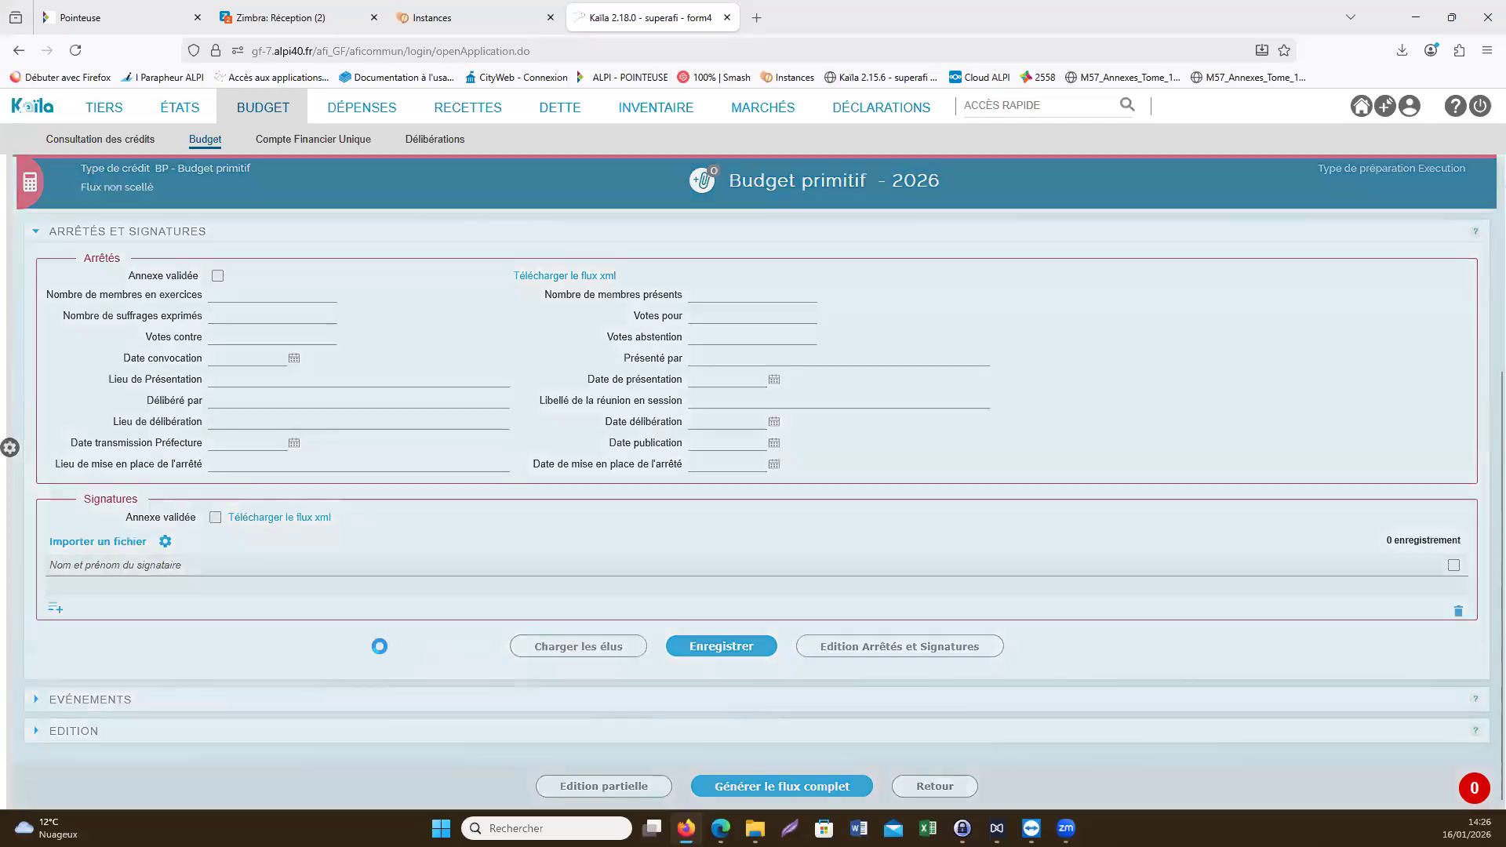
{"action": "scroll", "coordinate": [385, 659], "scroll_direction": "down", "scroll_amount": 1}
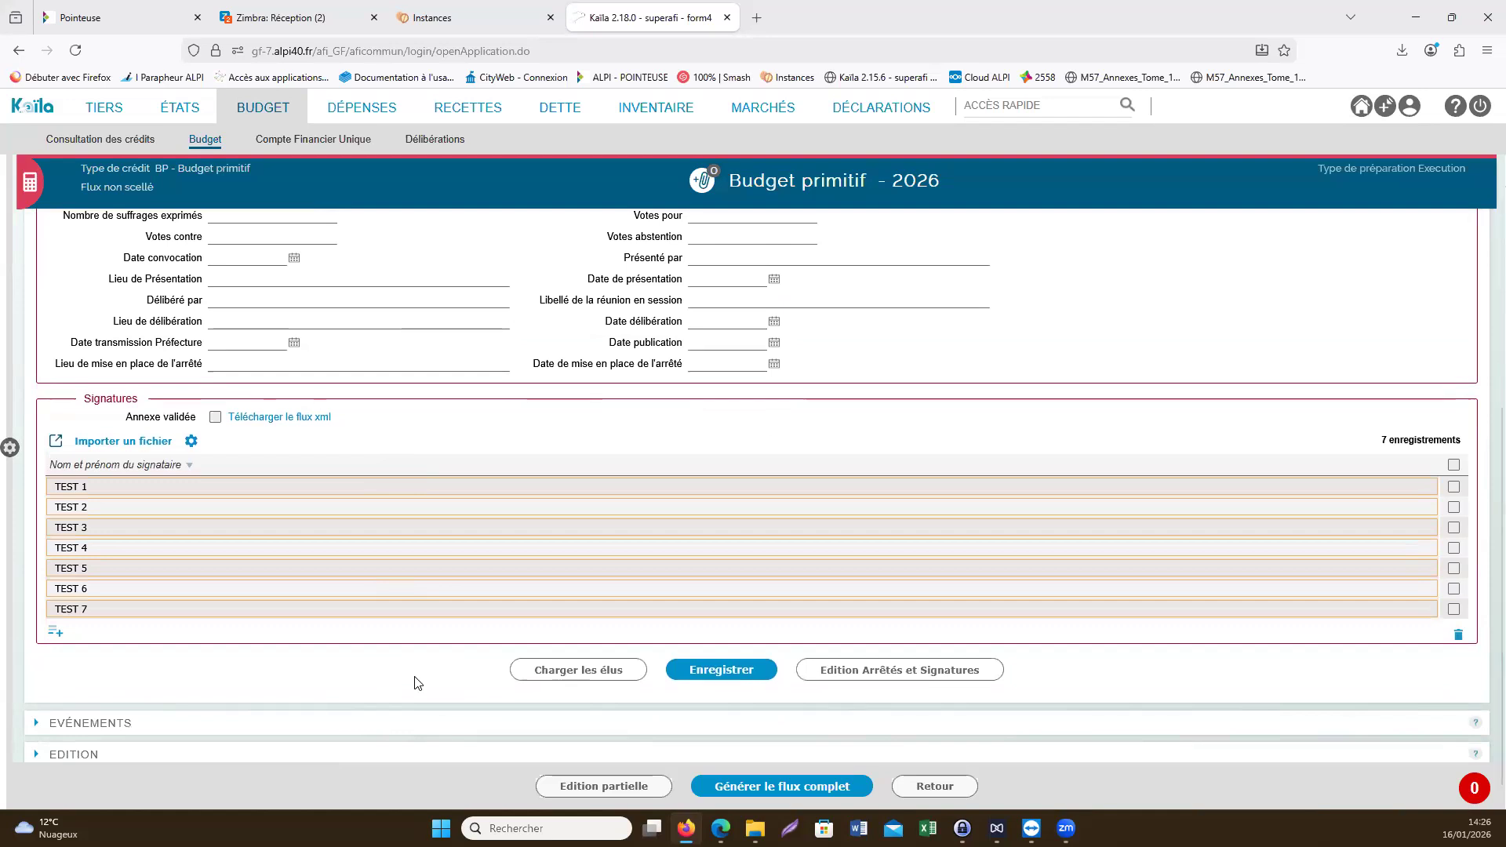
{"action": "left_click", "coordinate": [681, 671]}
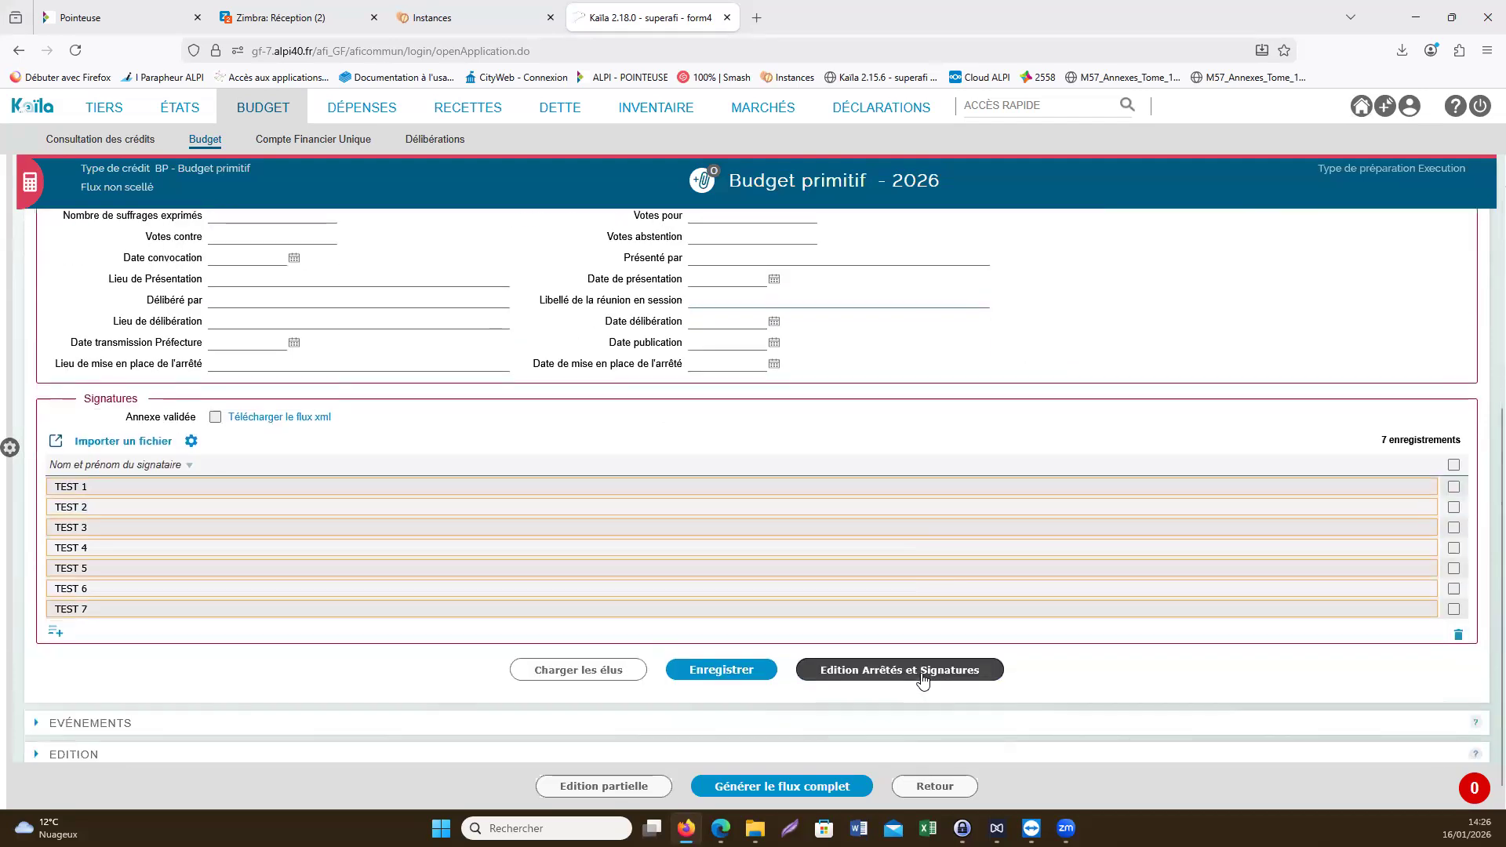
{"action": "left_click", "coordinate": [940, 788]}
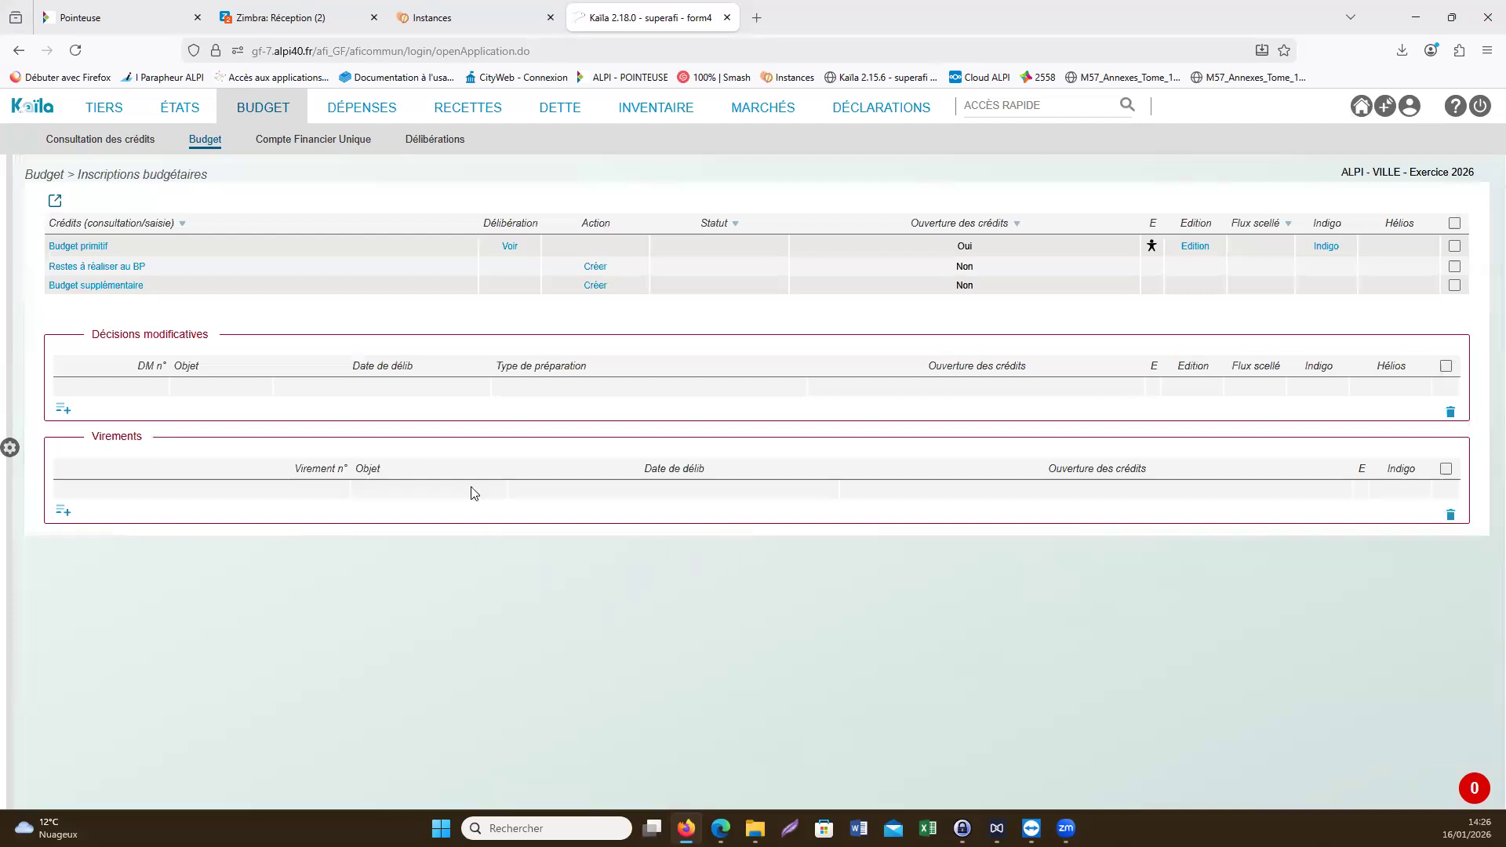
- Open the Budget primitif entries, cancel the opening of its credits and switch the amounts to Mode saisie
{"action": "mouse_move", "coordinate": [226, 168]}
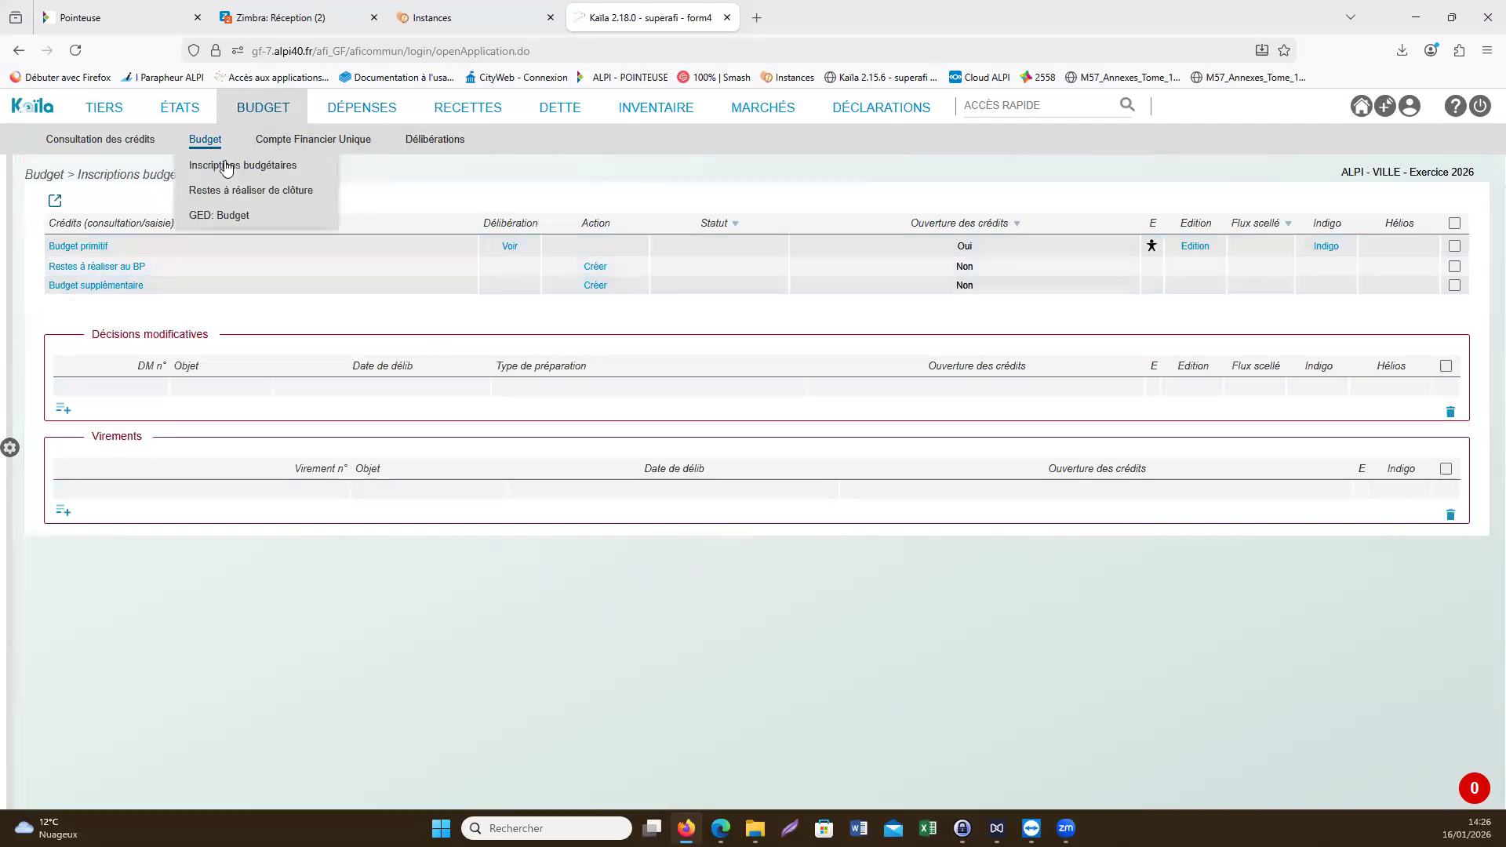
{"action": "left_click", "coordinate": [93, 247]}
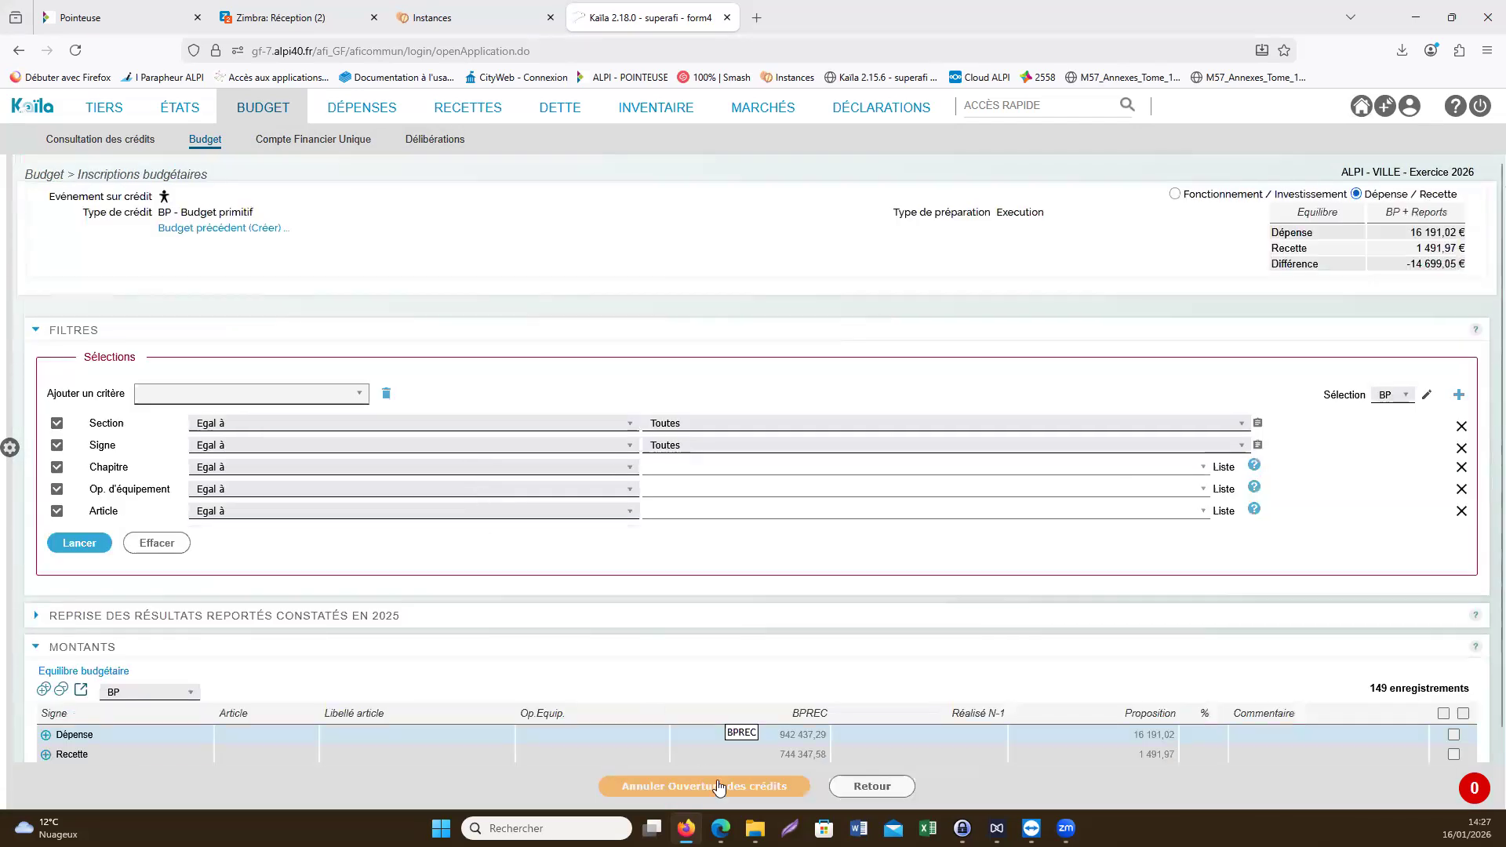
{"action": "left_click", "coordinate": [719, 787]}
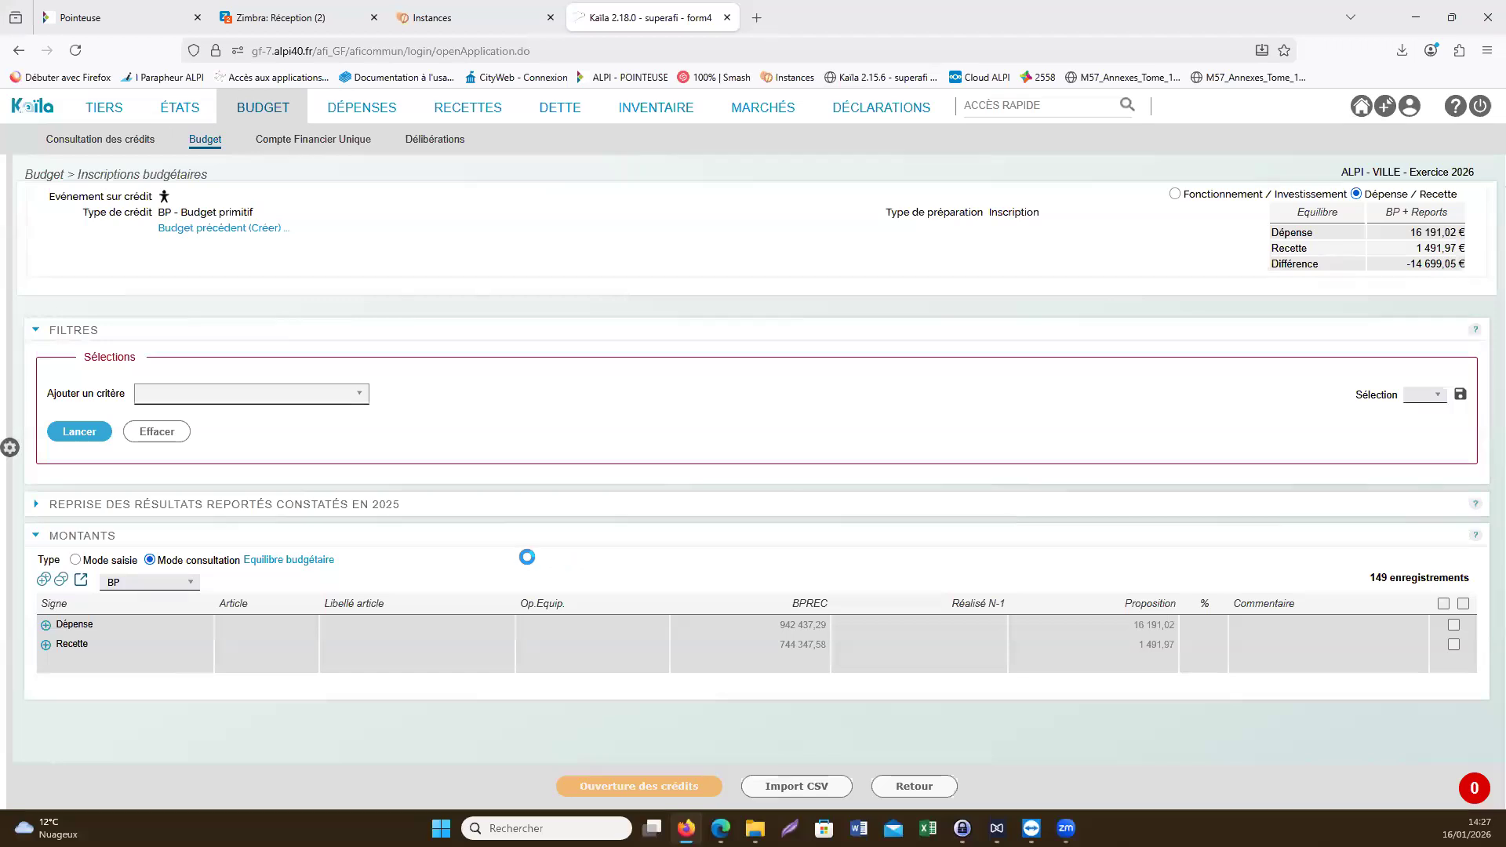
{"action": "left_click", "coordinate": [101, 563]}
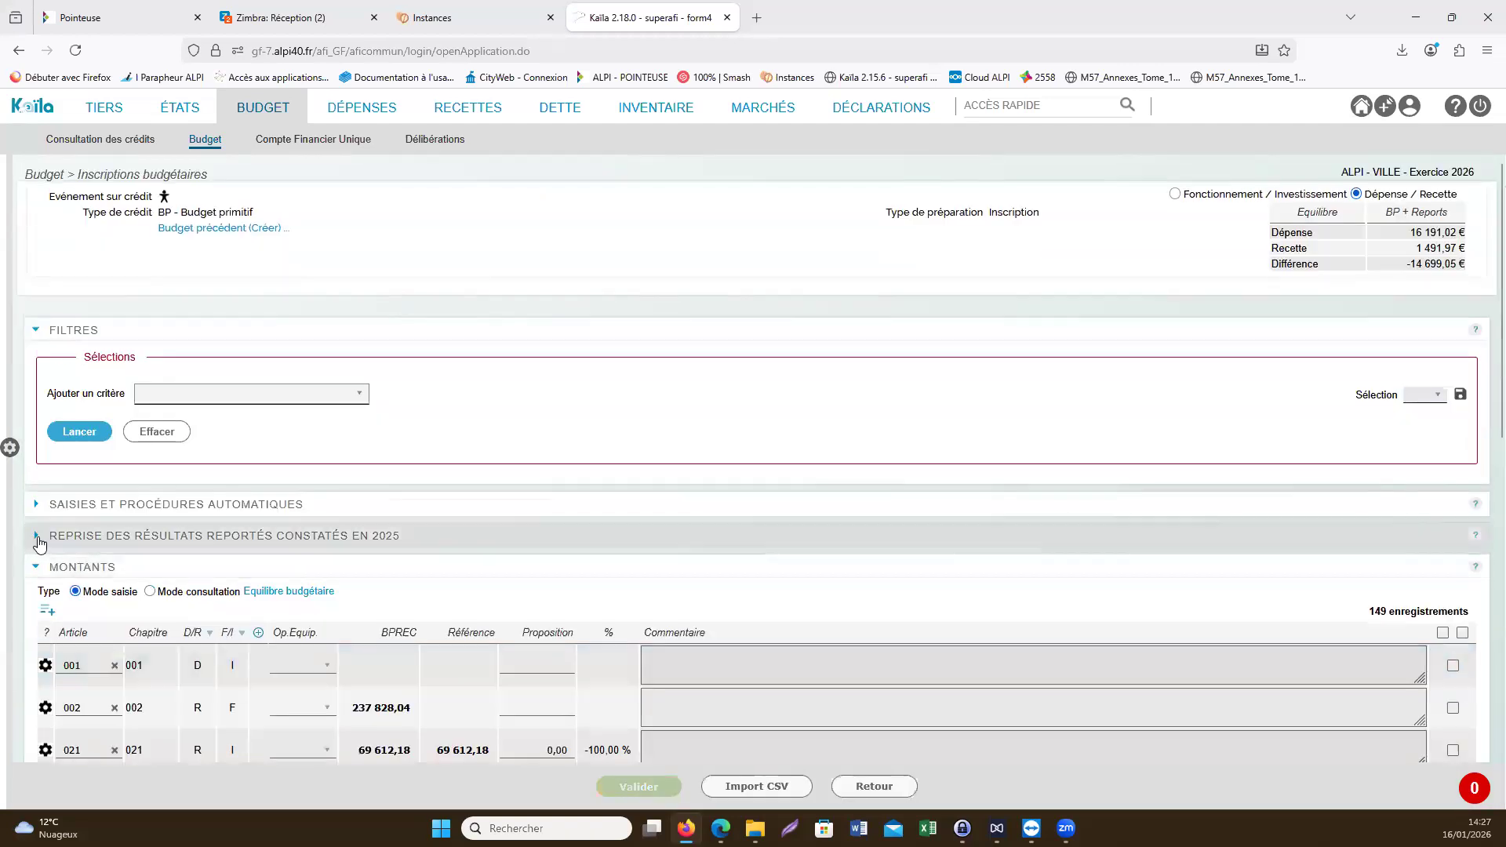
- In the carry-over of the 2025 results, set the 1068 - Excédent de fonctionnement capitalisé allocation to -89 795,92
{"action": "left_click", "coordinate": [427, 539]}
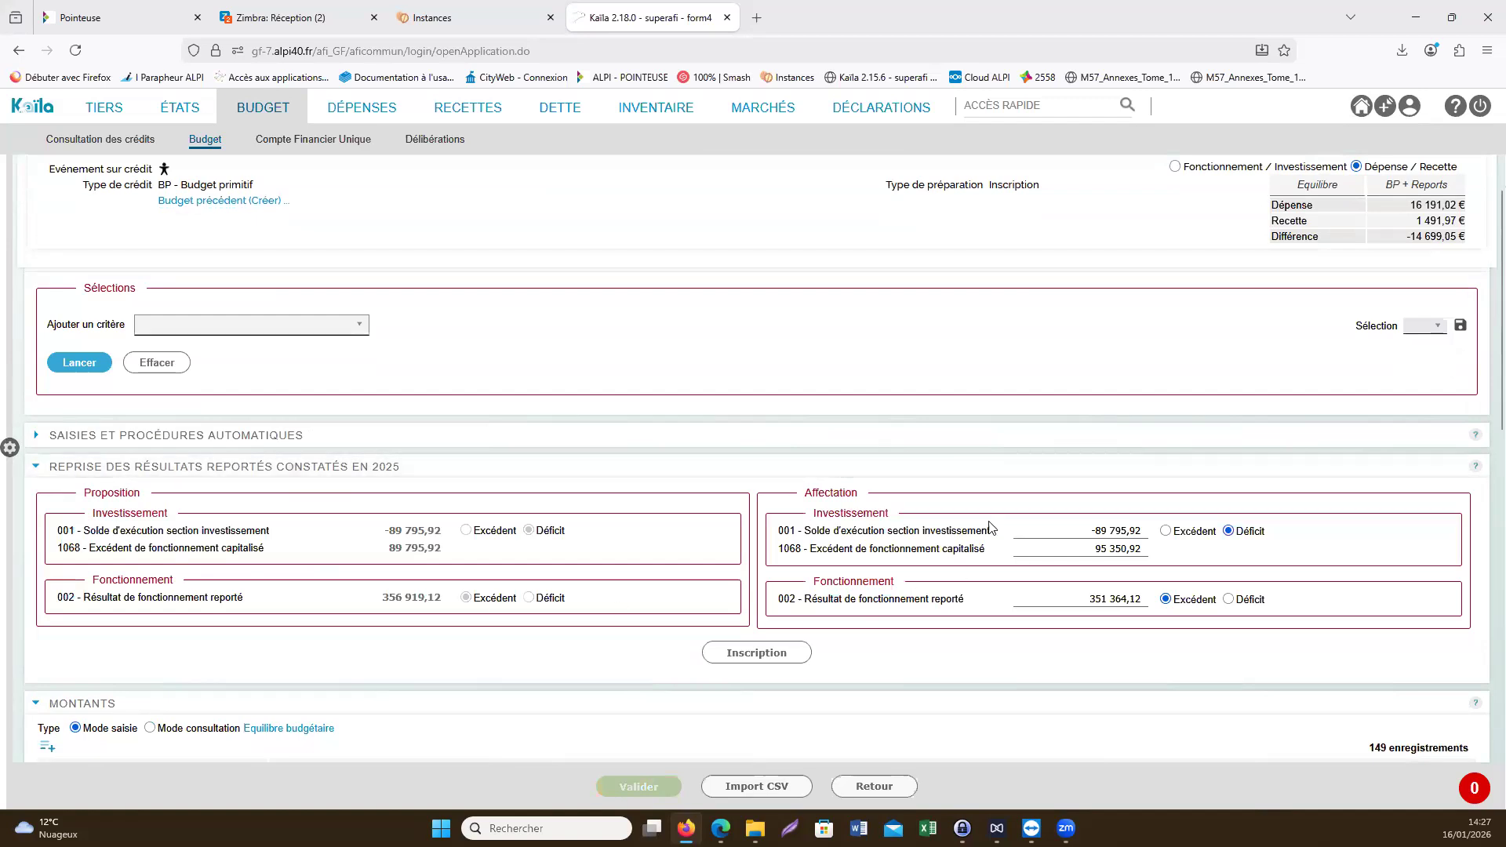
{"action": "left_click", "coordinate": [1064, 550]}
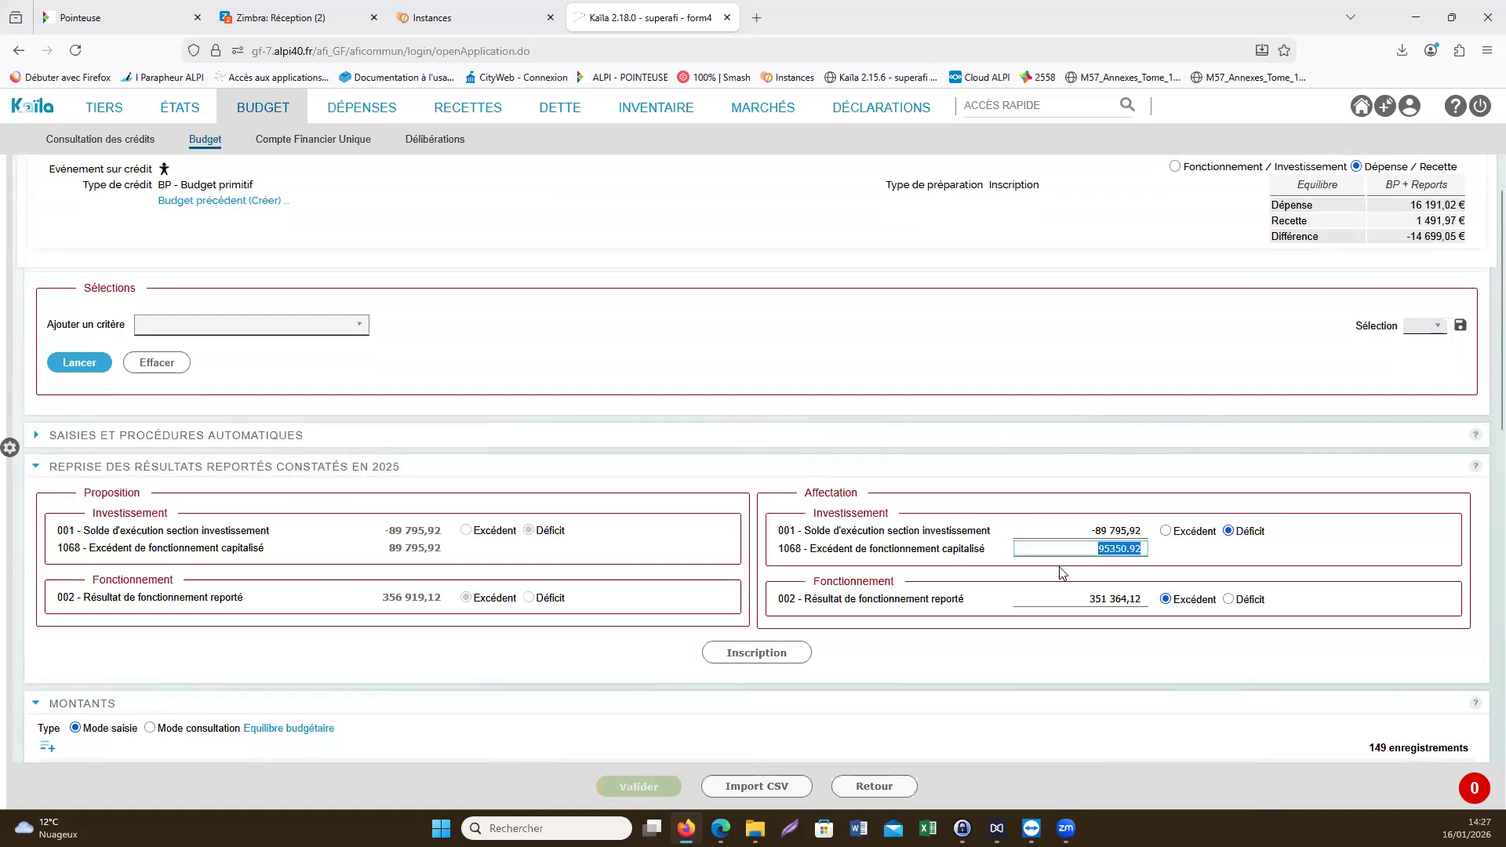
{"action": "key", "text": "Delete"}
{"action": "type", "text": "89795.92"}
{"action": "left_click", "coordinate": [1027, 655]}
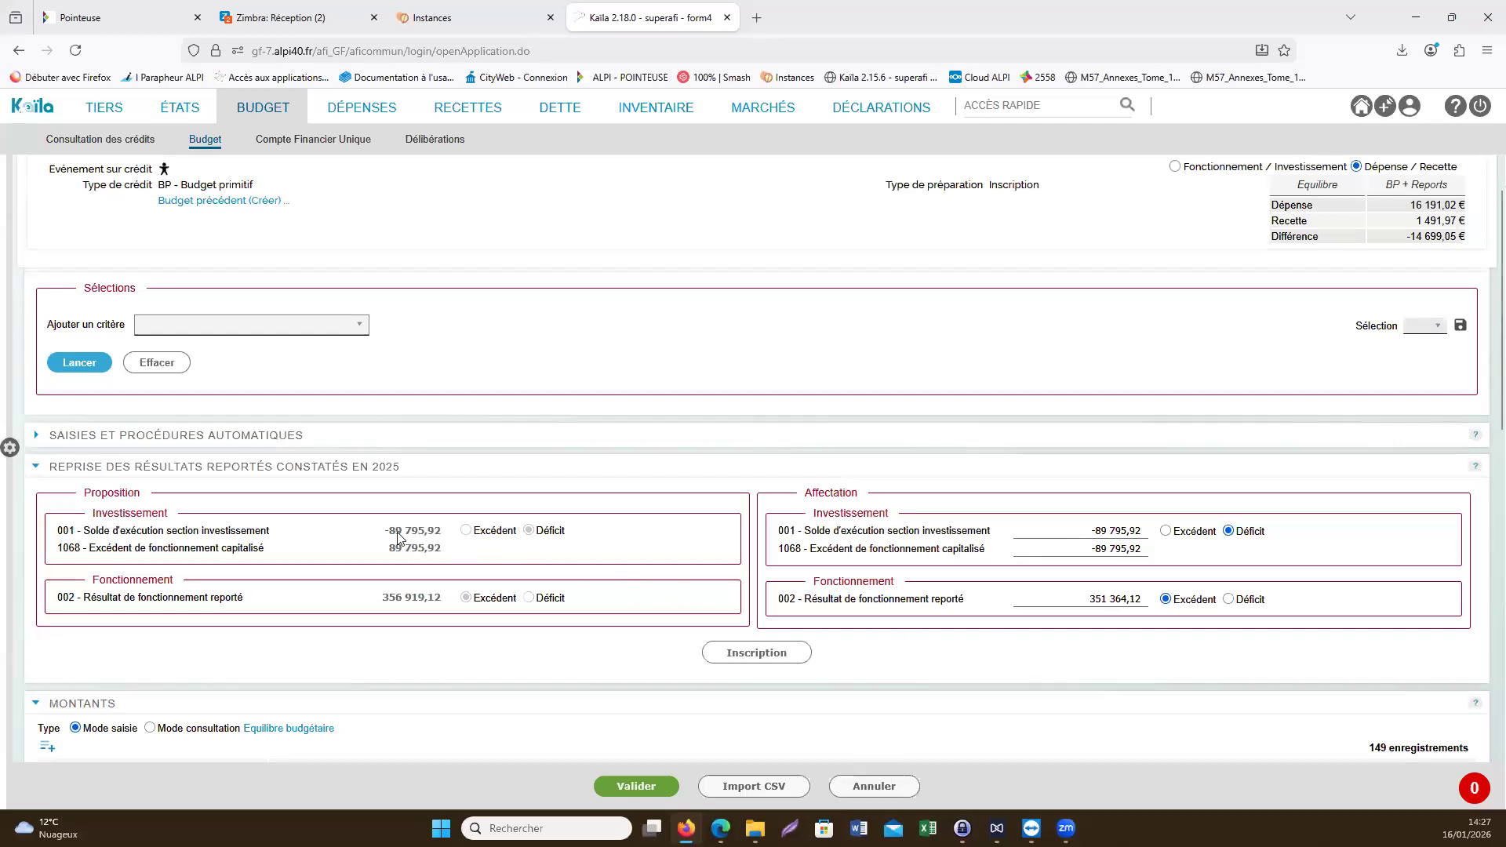
- Set the 002 - Résultat de fonctionnement reporté allocation to 356 919,12 and post the carried-over results to the budget
{"action": "left_click_drag", "start_coordinate": [387, 535], "coordinate": [442, 539]}
{"action": "left_click", "coordinate": [1095, 601]}
{"action": "type", "text": "356919.12"}
{"action": "left_click", "coordinate": [1050, 661]}
{"action": "left_click", "coordinate": [766, 654]}
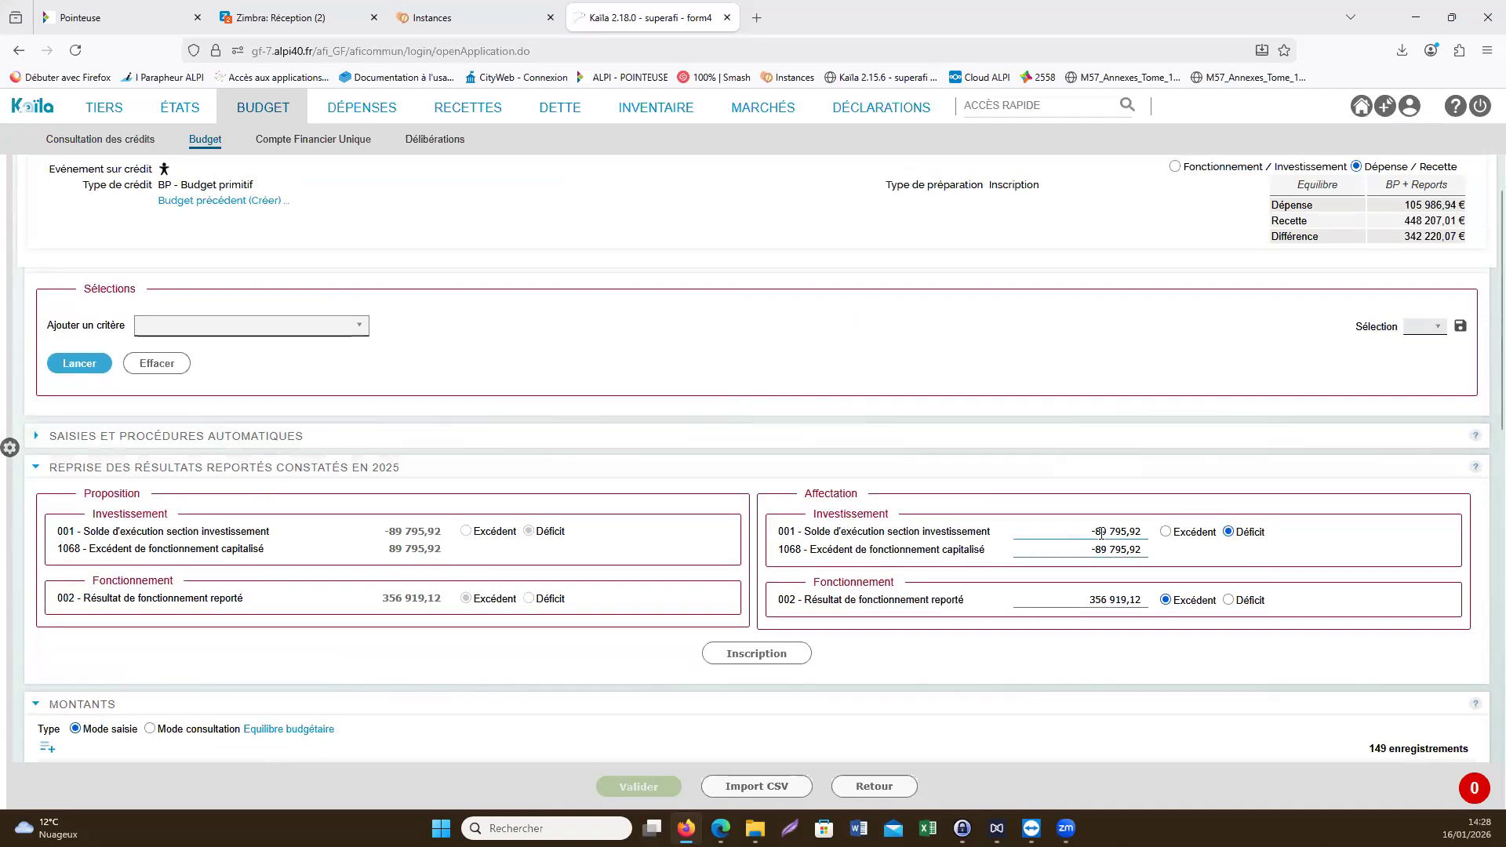
- Check the proposition amounts of articles 001, 002 and 1068 in the Budget primitif against the carried-over results
{"action": "left_click", "coordinate": [917, 532]}
{"action": "double_click", "coordinate": [790, 531]}
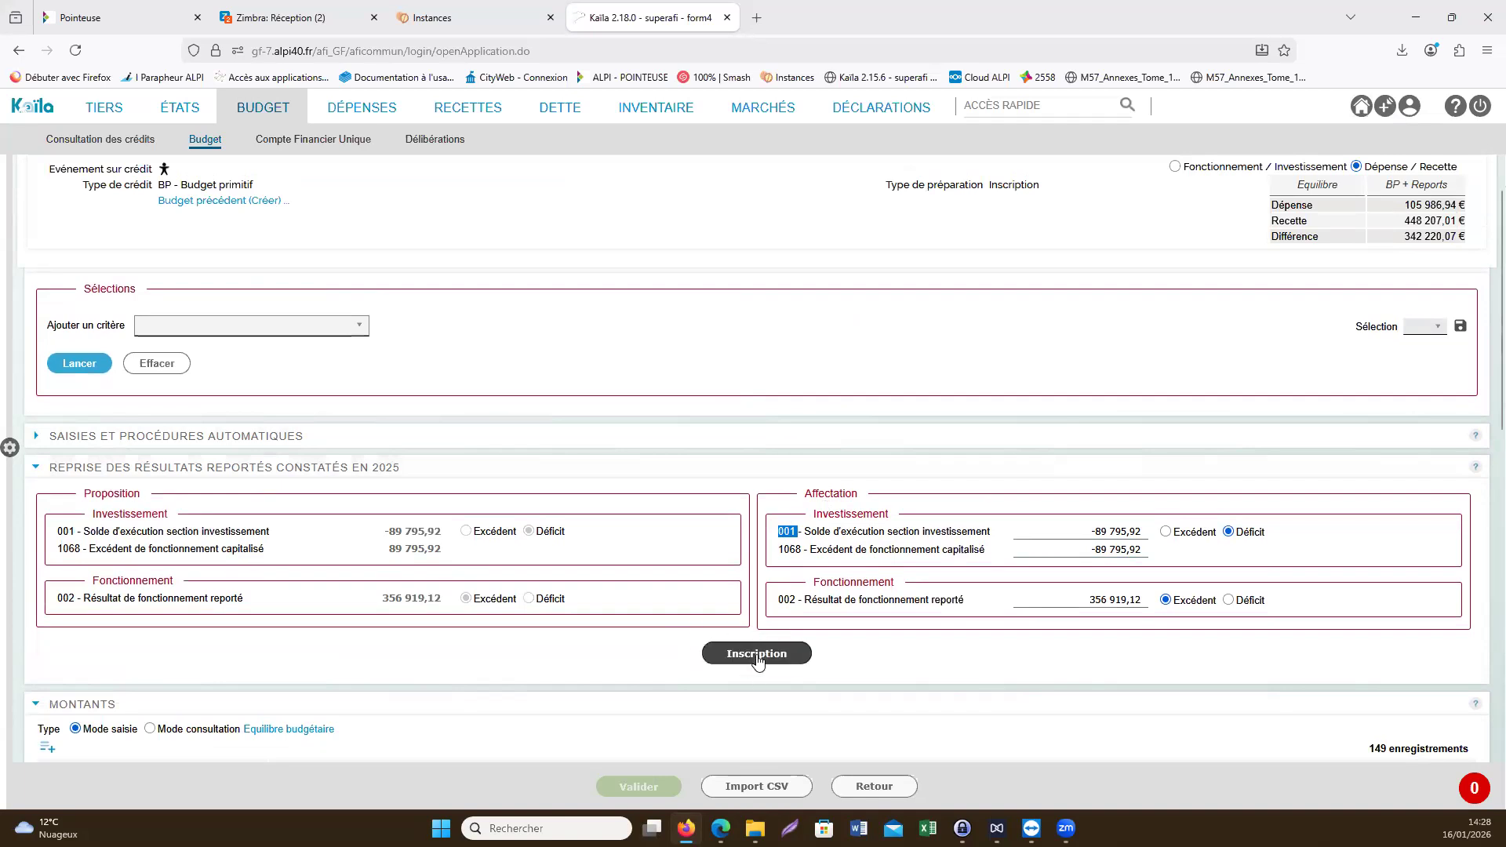
{"action": "scroll", "coordinate": [757, 654], "scroll_direction": "down", "scroll_amount": 2}
{"action": "scroll", "coordinate": [756, 654], "scroll_direction": "down", "scroll_amount": 1}
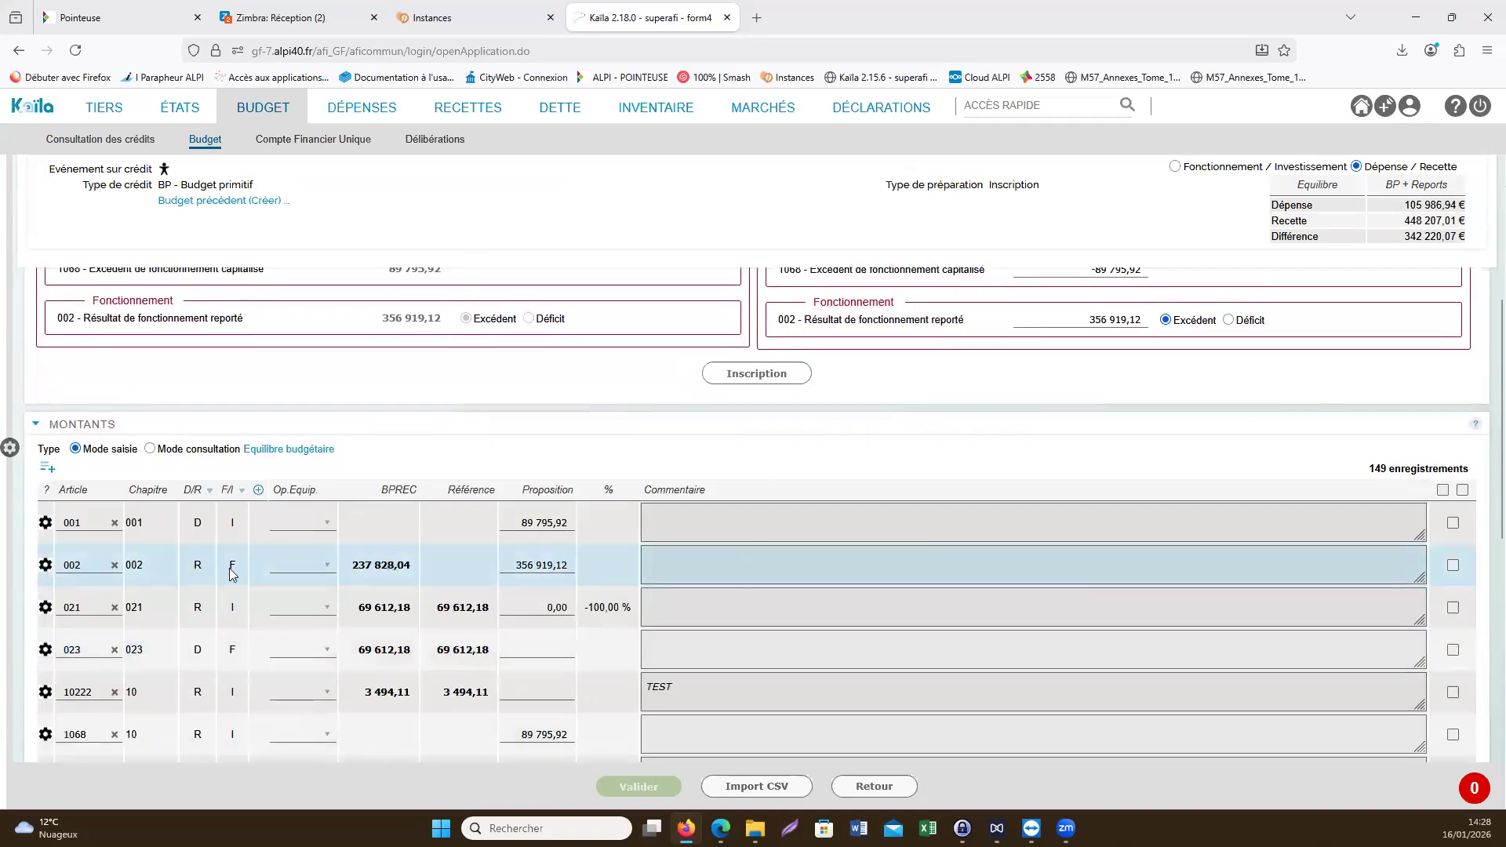
{"action": "scroll", "coordinate": [88, 460], "scroll_direction": "down", "scroll_amount": 1}
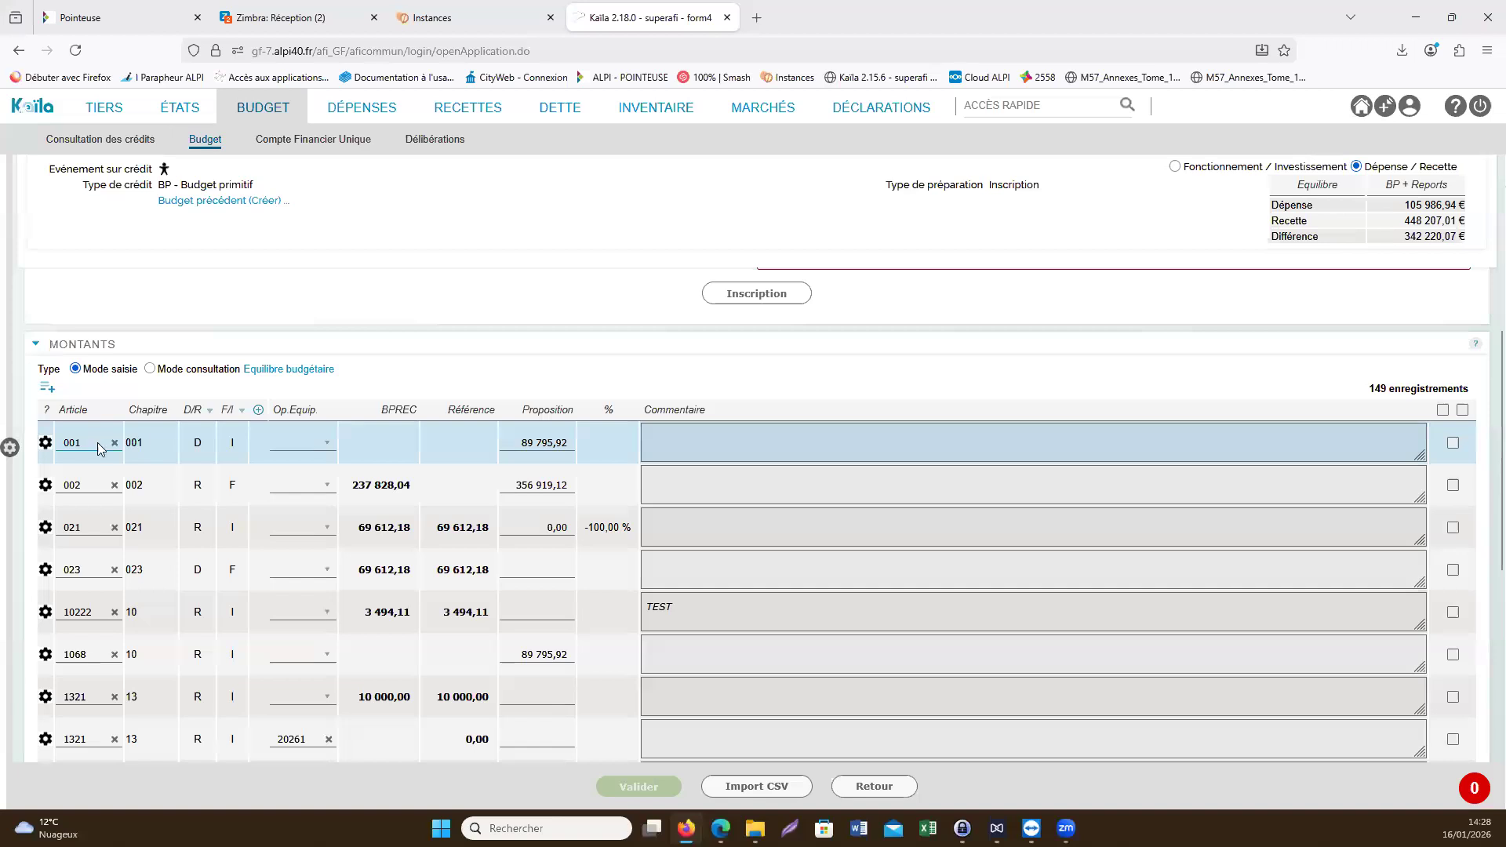
{"action": "left_click", "coordinate": [539, 444]}
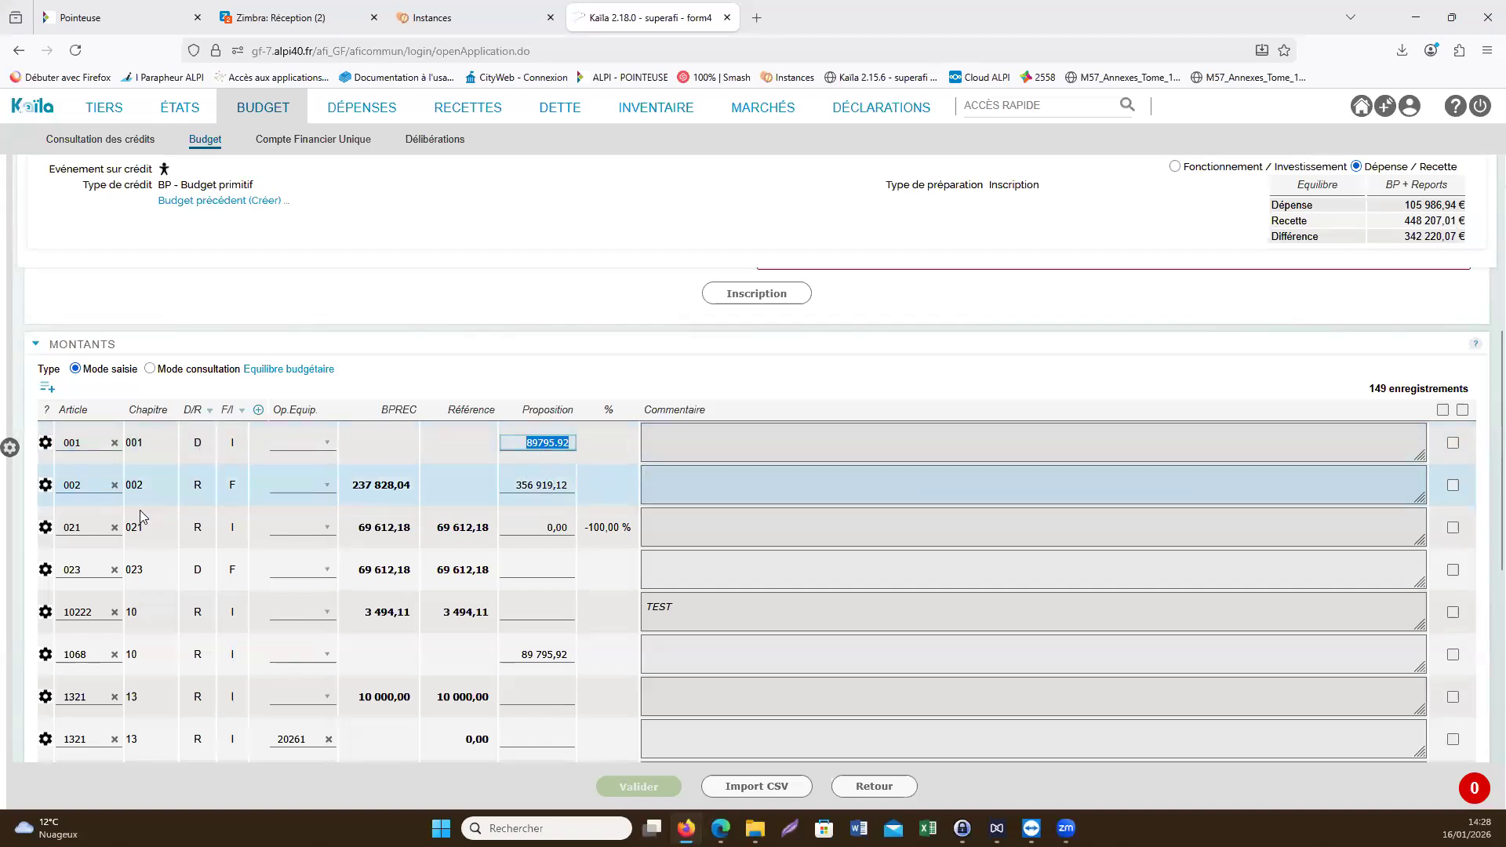
{"action": "left_click", "coordinate": [86, 488]}
{"action": "left_click", "coordinate": [512, 486]}
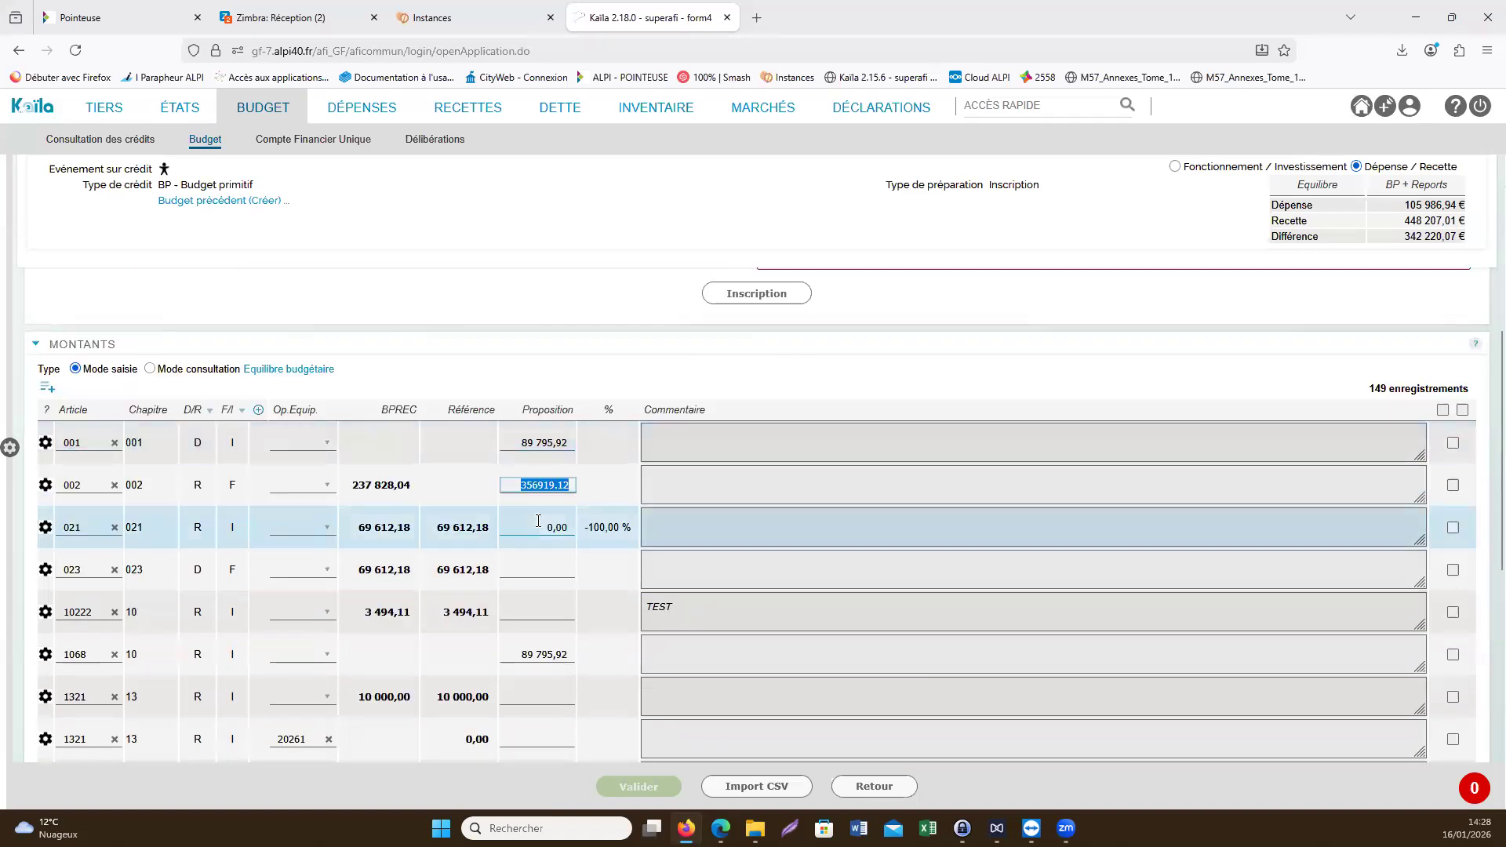
{"action": "left_click", "coordinate": [78, 654]}
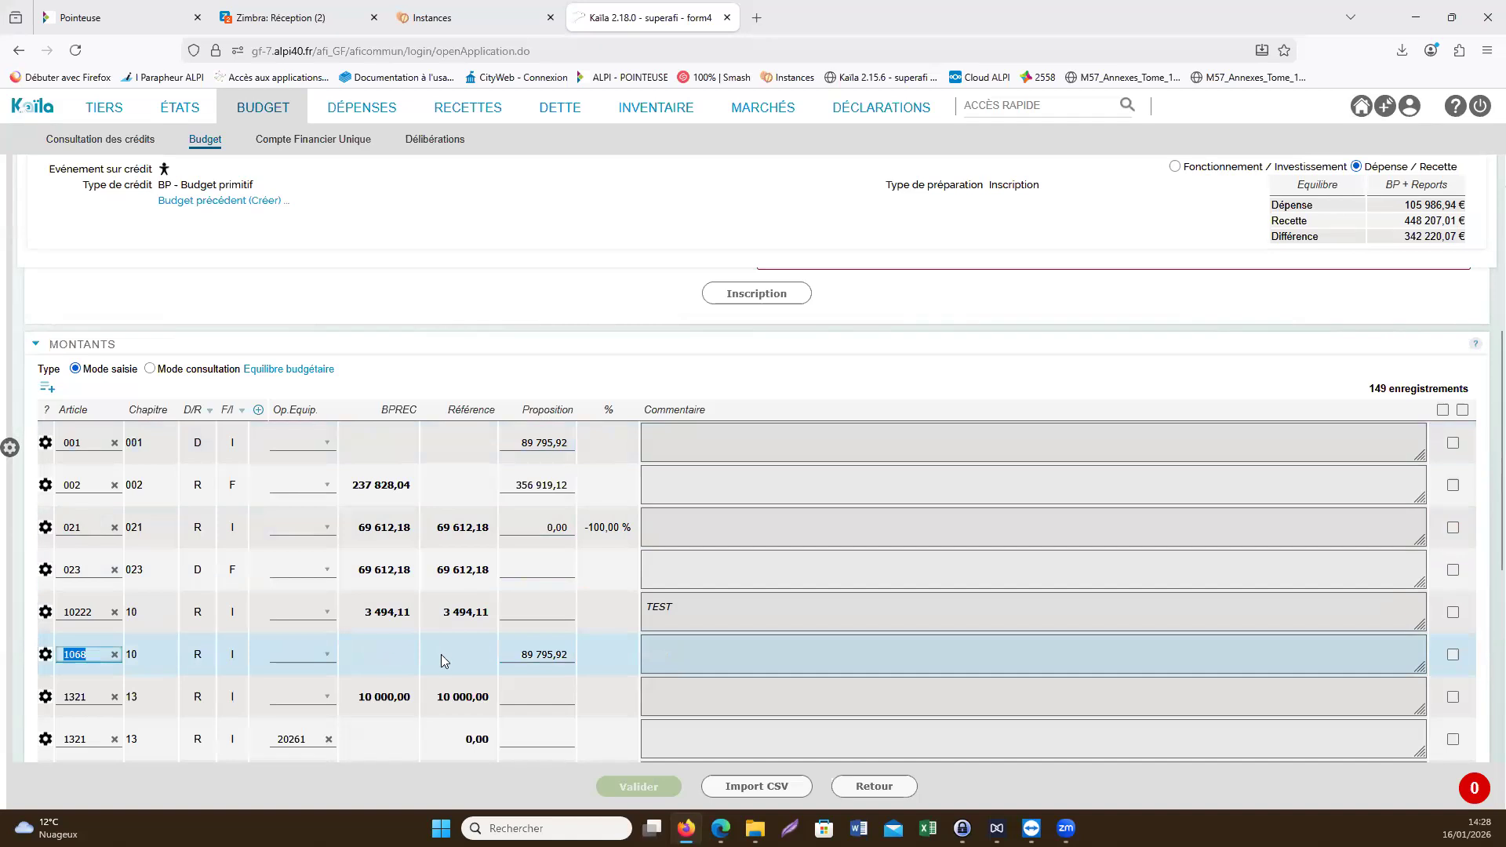
{"action": "left_click", "coordinate": [533, 651]}
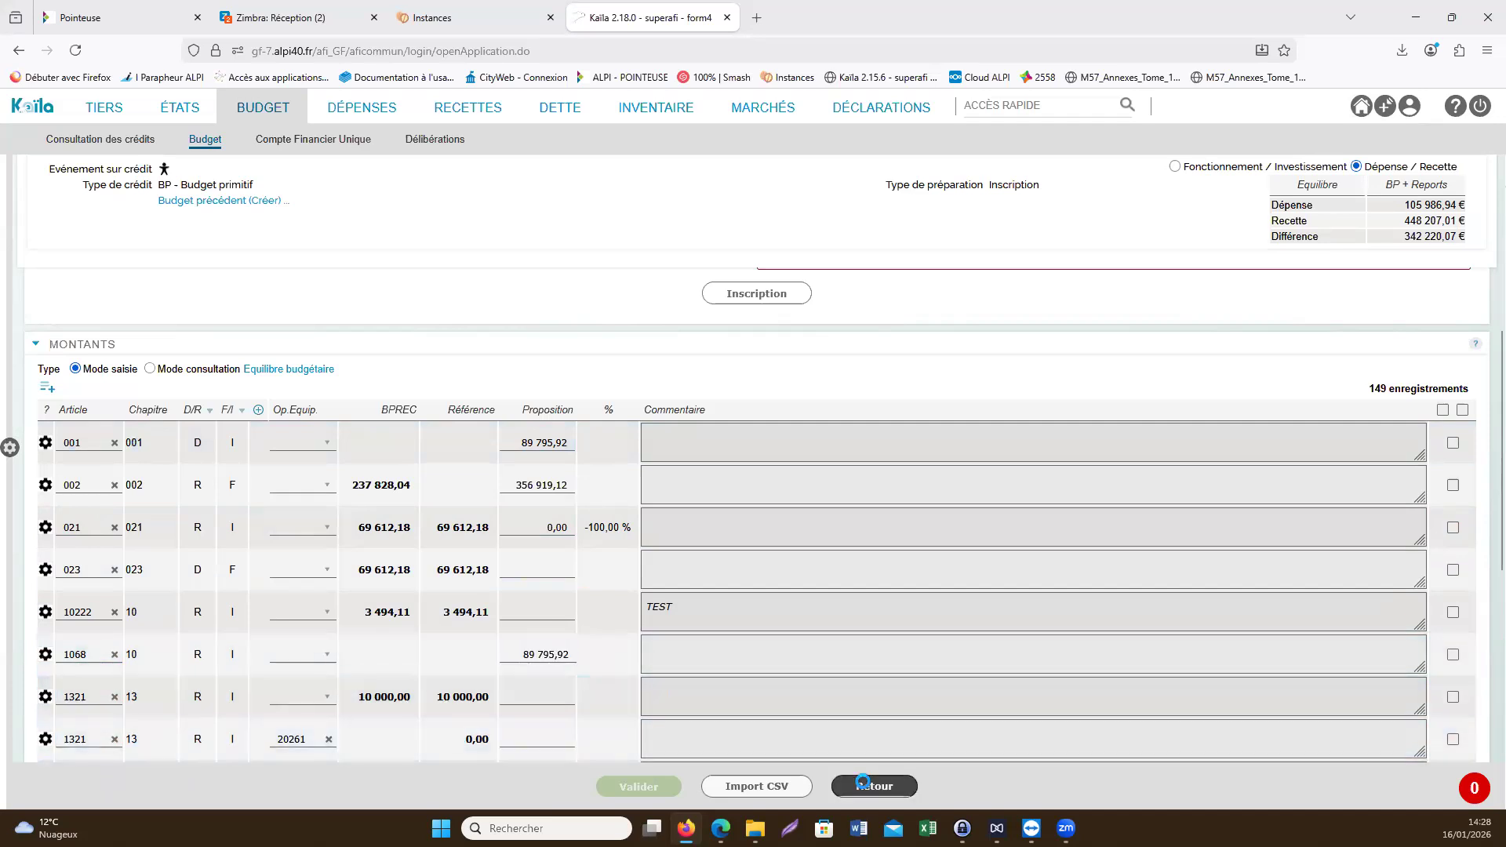
- Leave the budget entry form, return to the home page and reopen the 2026 Budget primitif entries
{"action": "left_click", "coordinate": [873, 786]}
{"action": "left_click", "coordinate": [35, 114]}
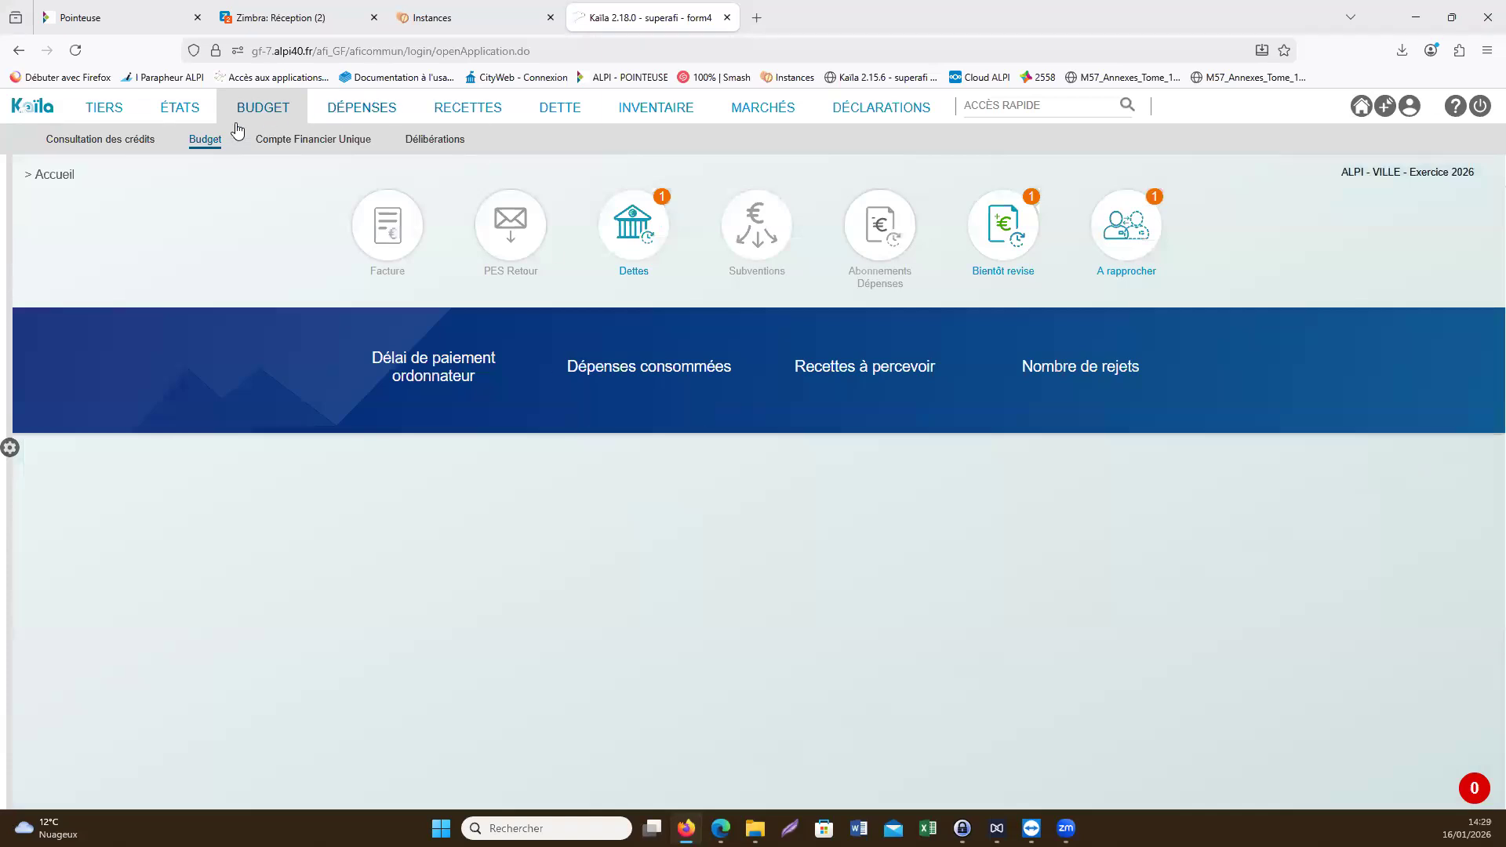
{"action": "left_click", "coordinate": [214, 164]}
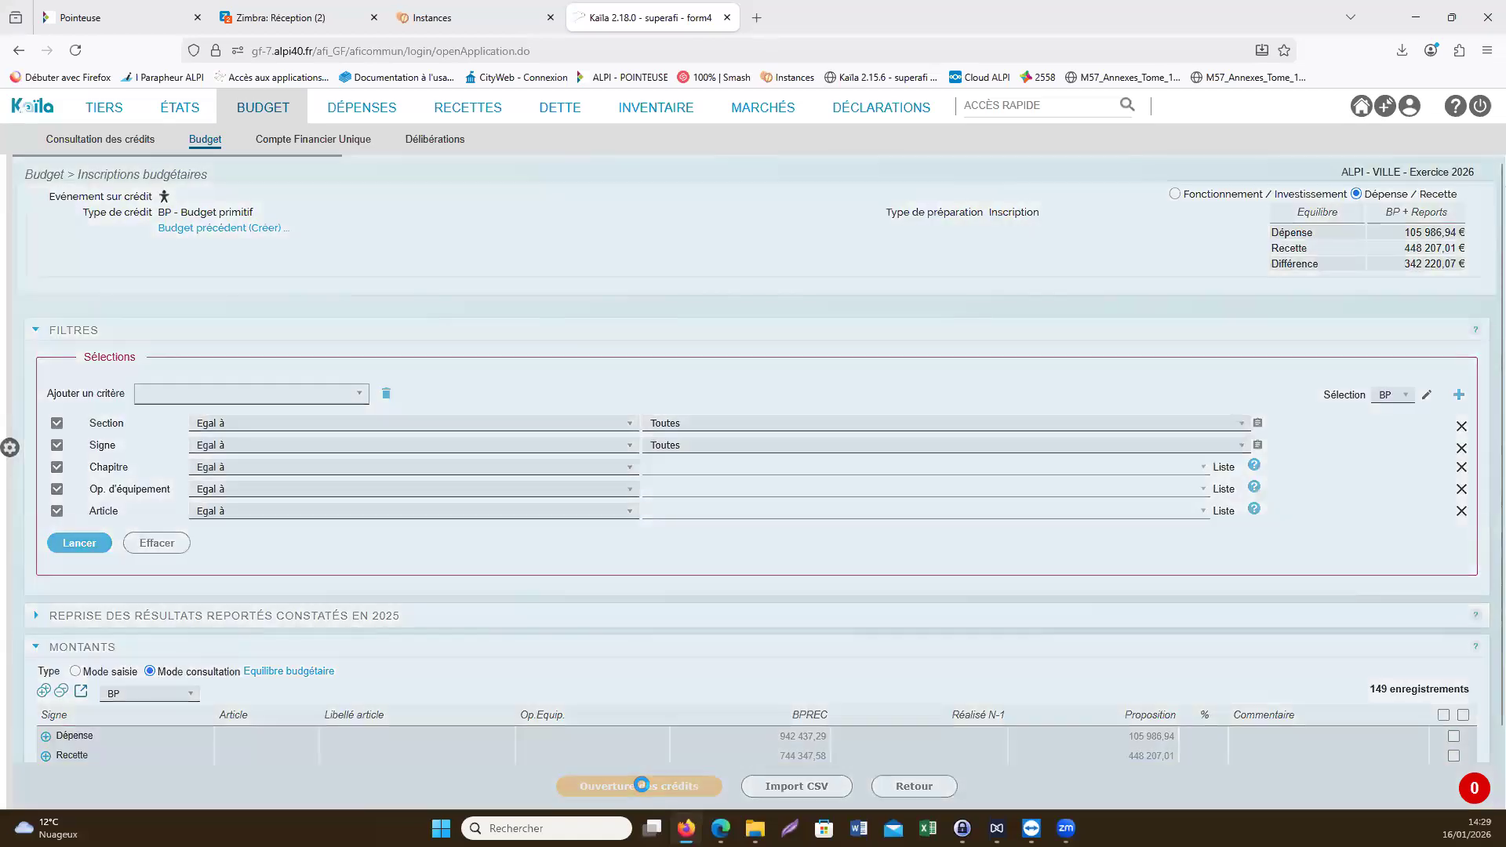
- Open the credits of the 2026 Budget primitif, check its entries in execution mode and return to the list of budget entries
{"action": "left_click", "coordinate": [642, 785]}
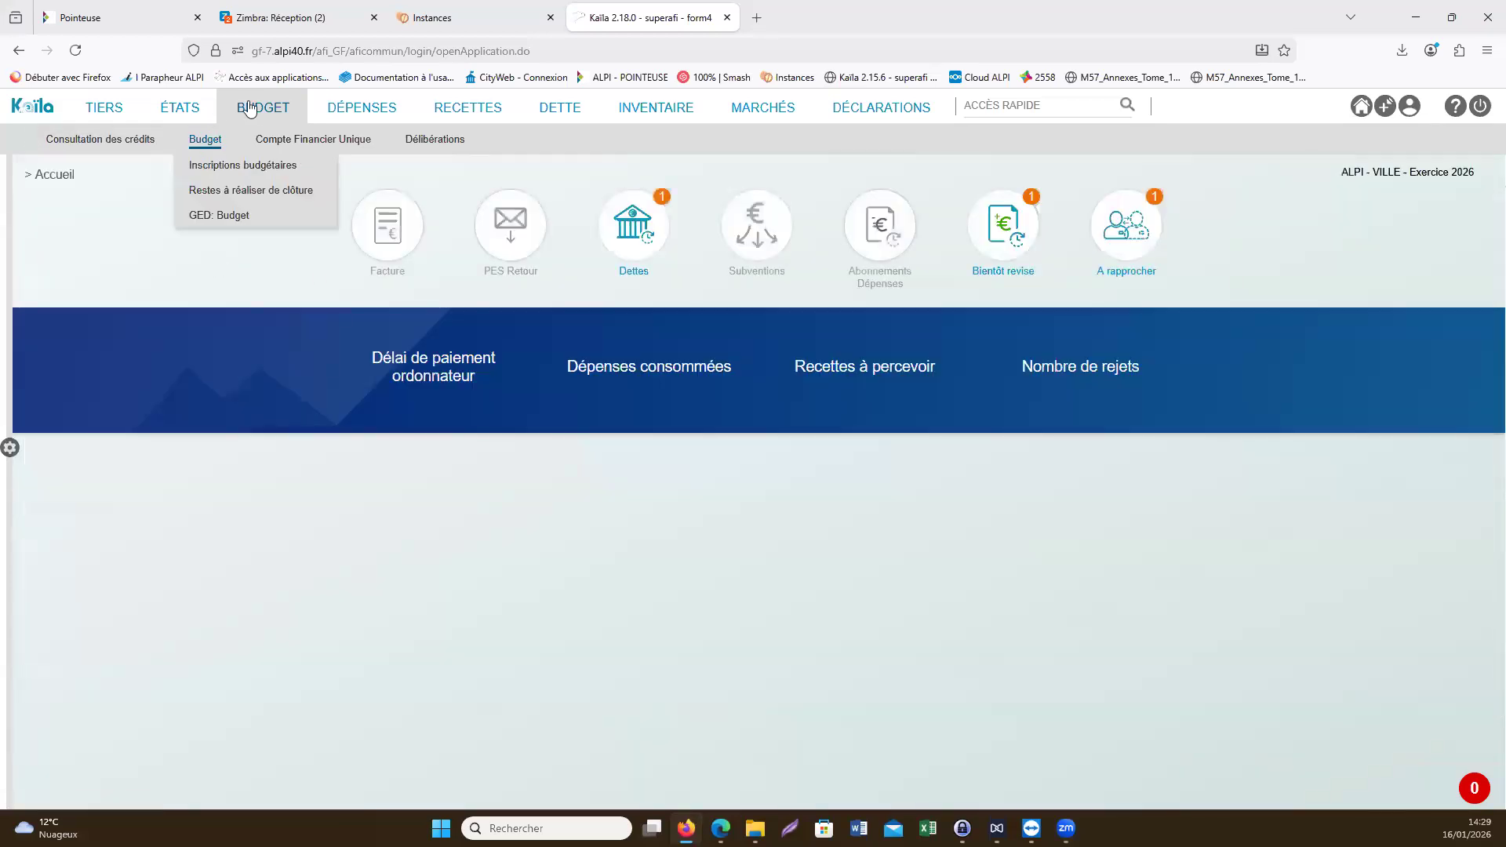
{"action": "mouse_move", "coordinate": [215, 138]}
{"action": "left_click", "coordinate": [210, 165]}
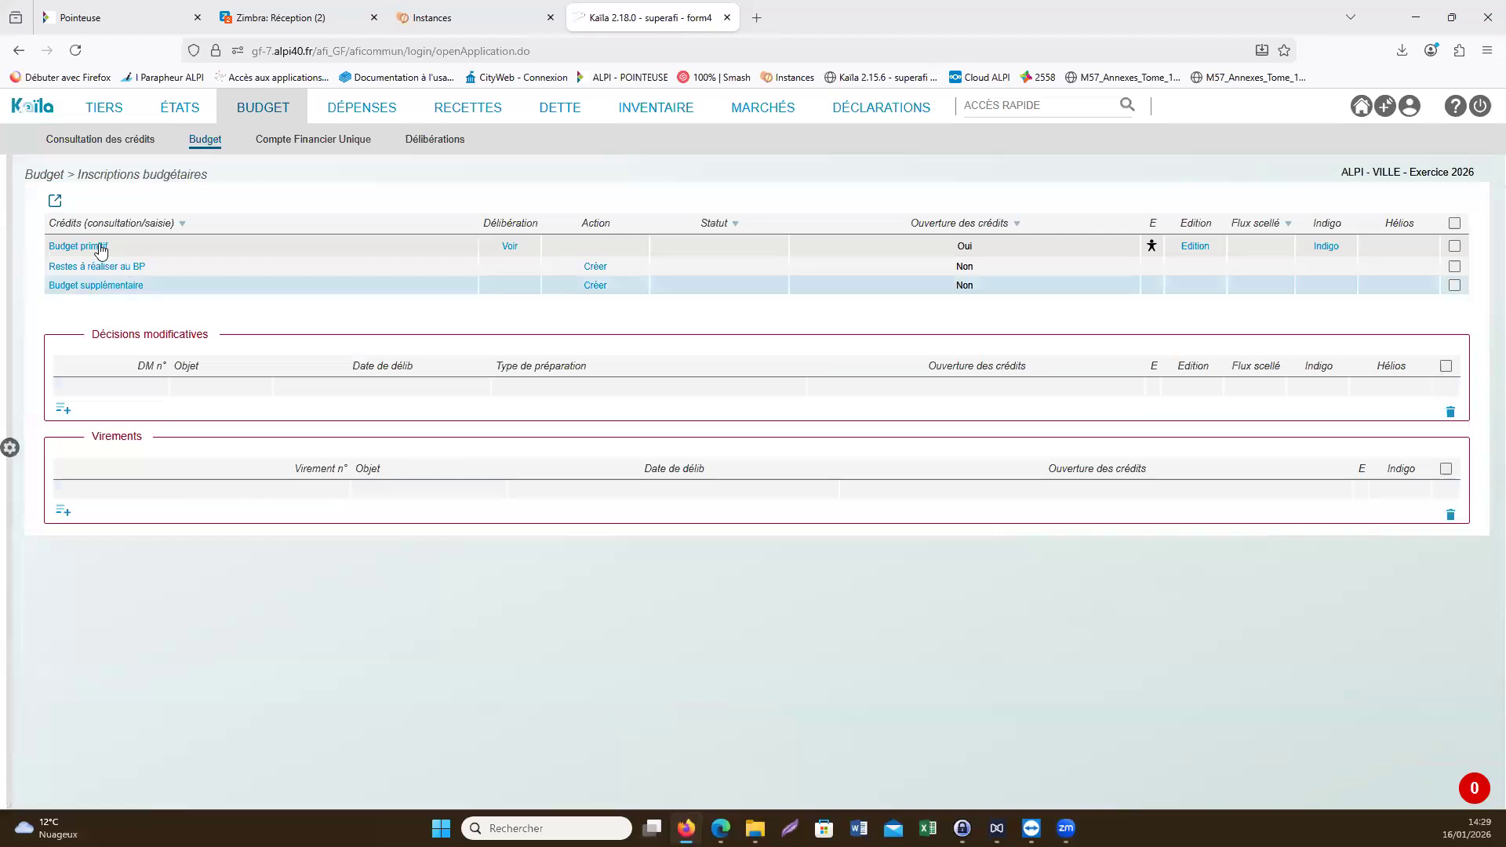
{"action": "left_click", "coordinate": [100, 246]}
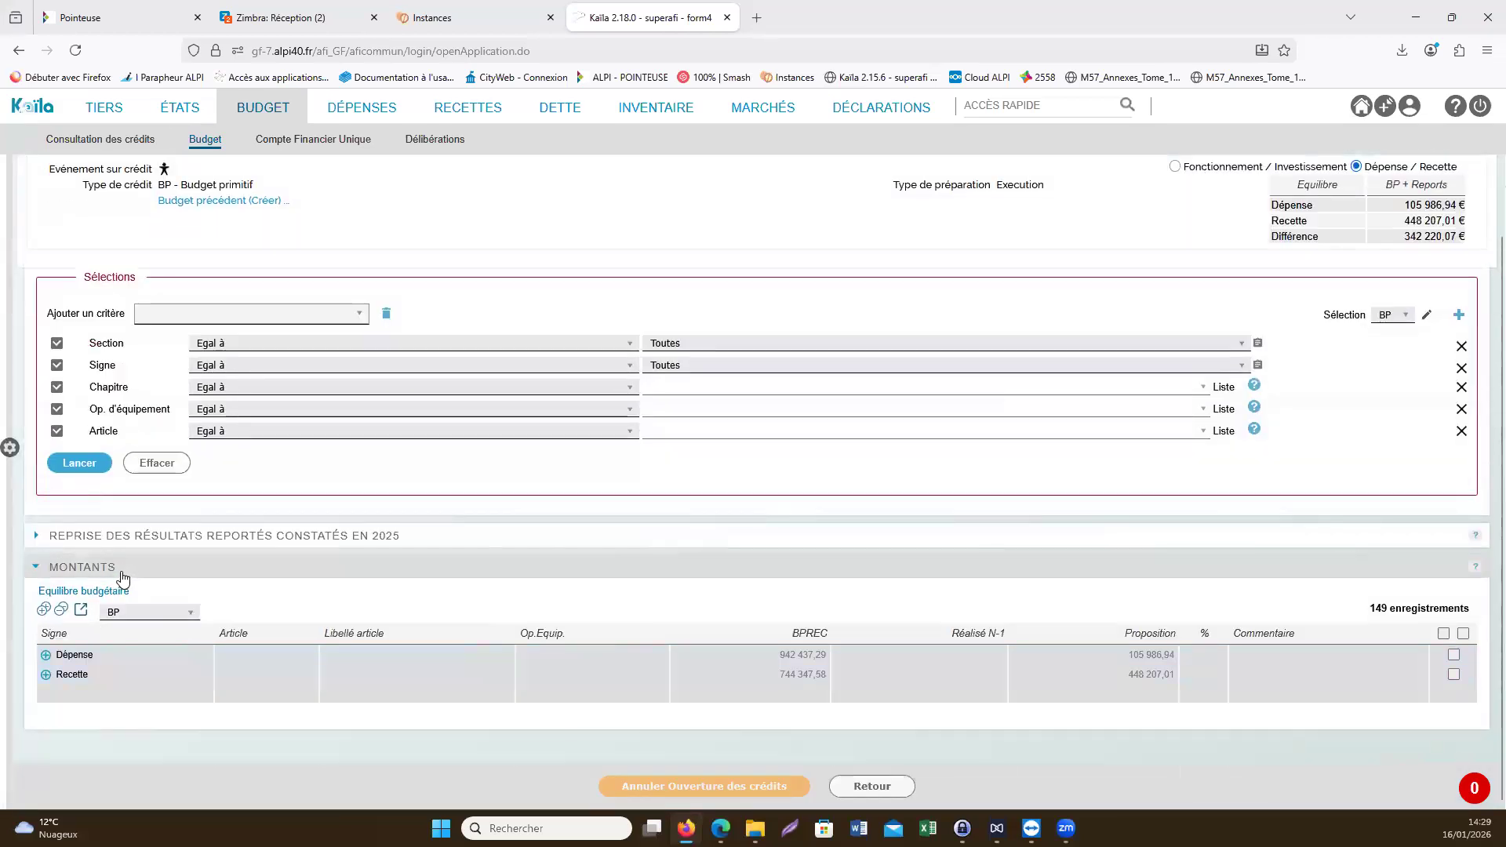
{"action": "left_click", "coordinate": [871, 786]}
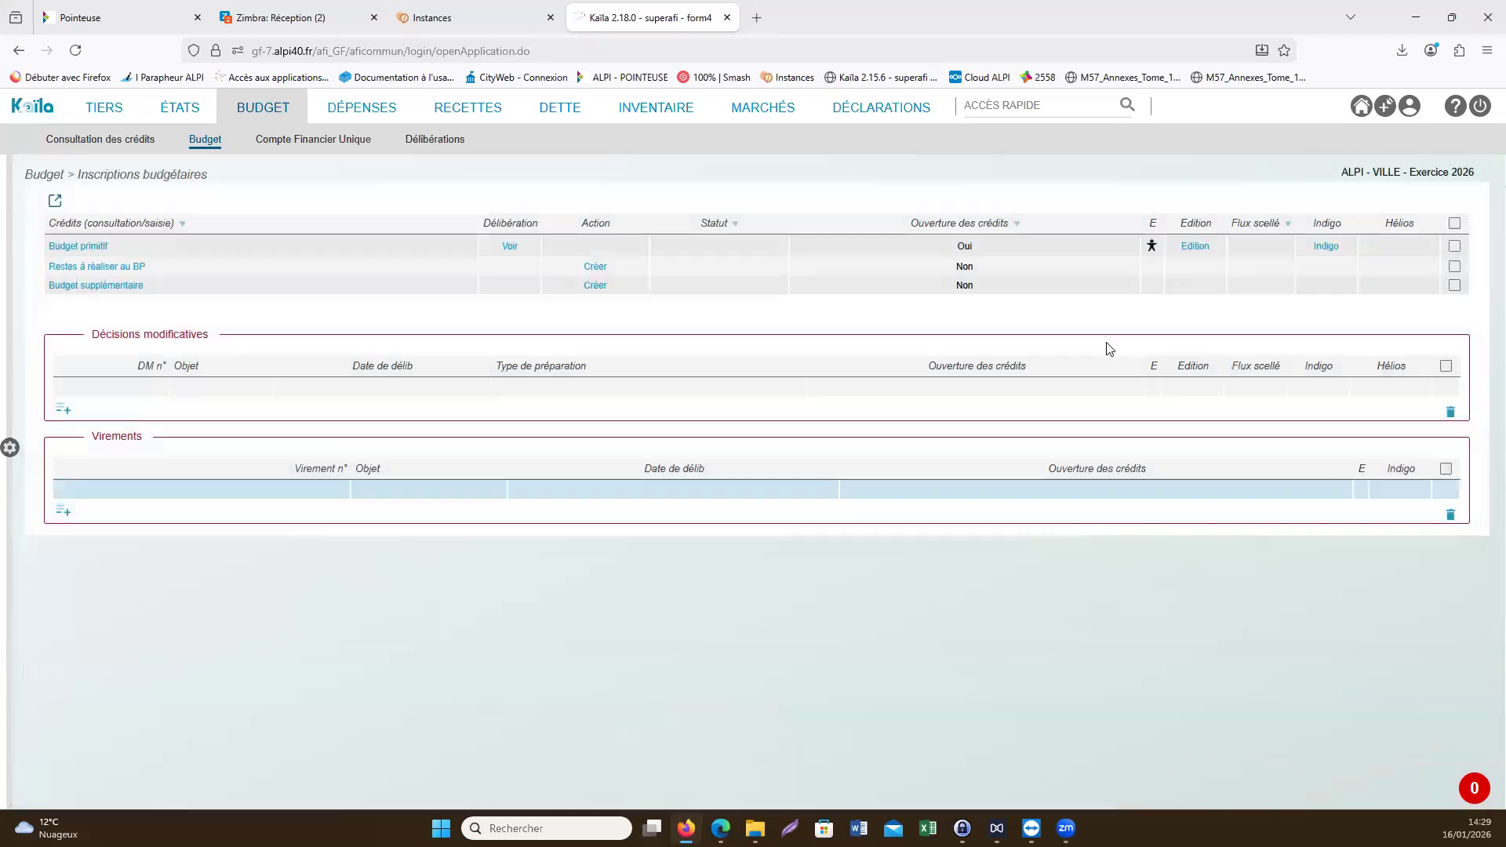
- From the Budget primitif 2026 edition, generate the complete flow and seal it
{"action": "left_click", "coordinate": [1189, 248]}
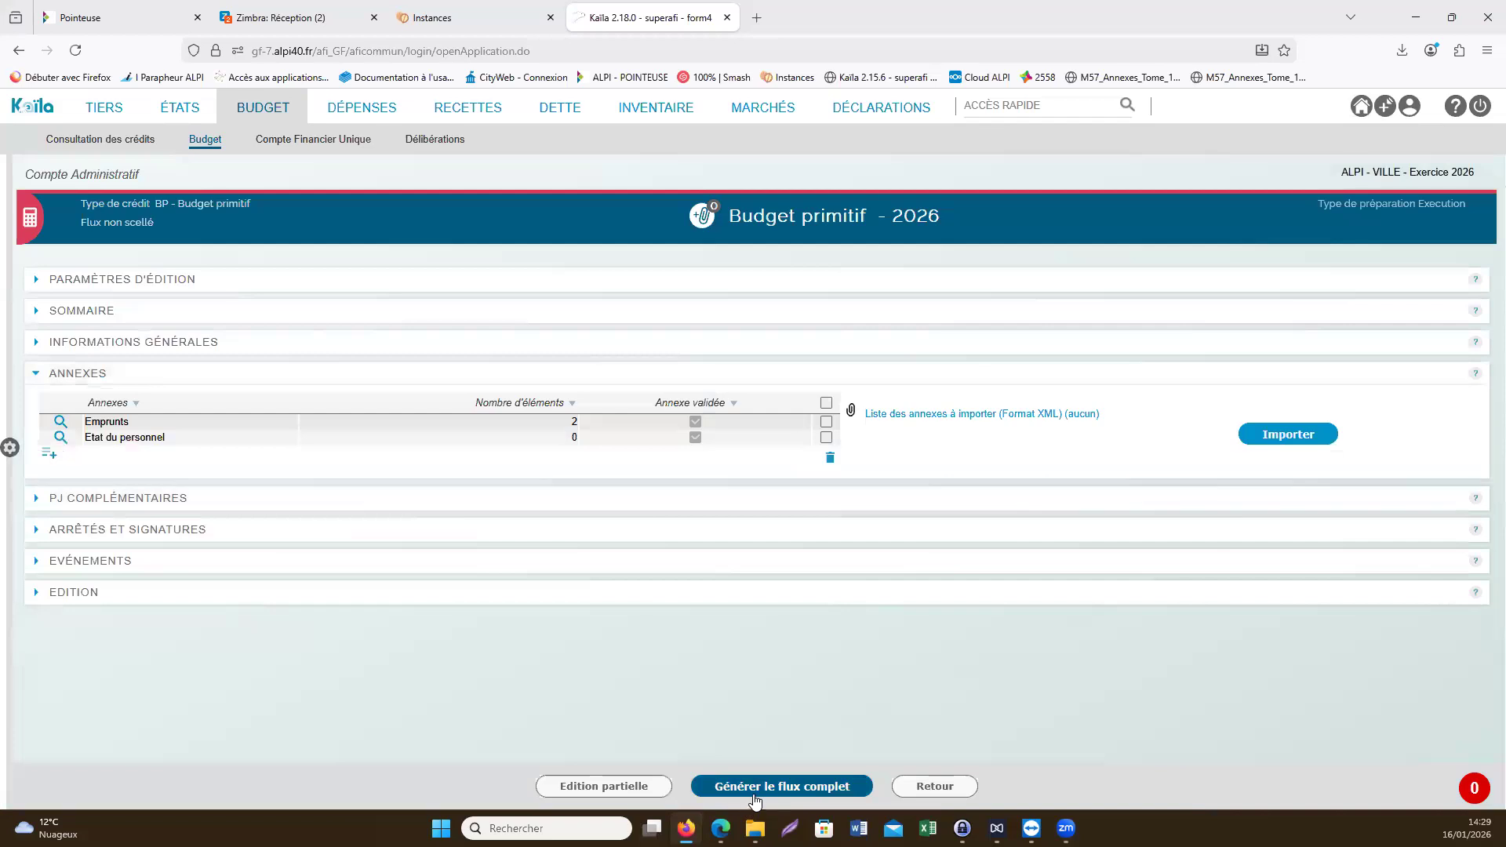
{"action": "left_click", "coordinate": [760, 786]}
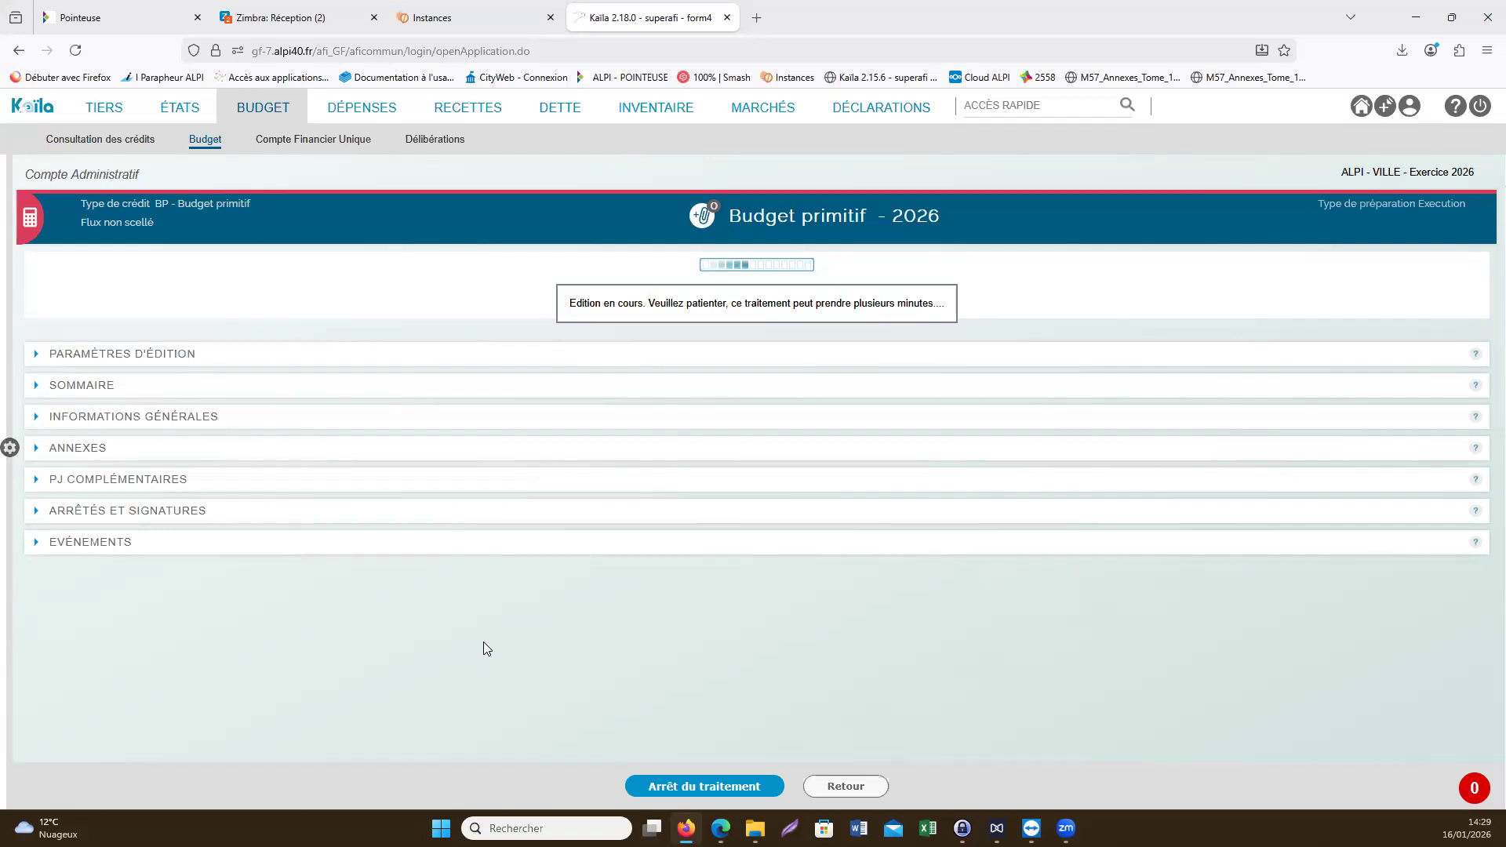
{"action": "left_click", "coordinate": [222, 239]}
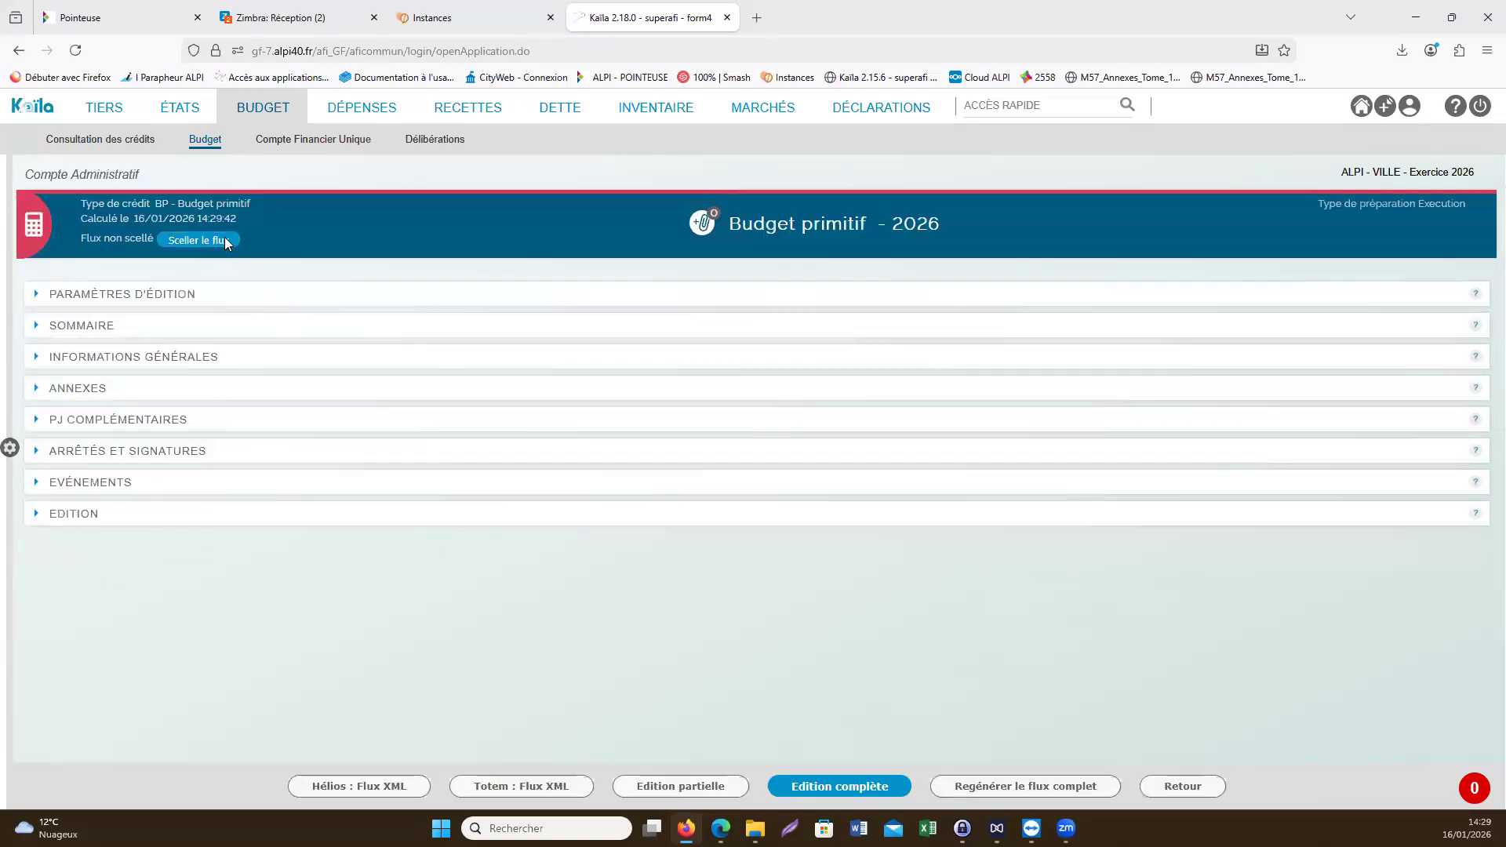
{"action": "left_click", "coordinate": [842, 223]}
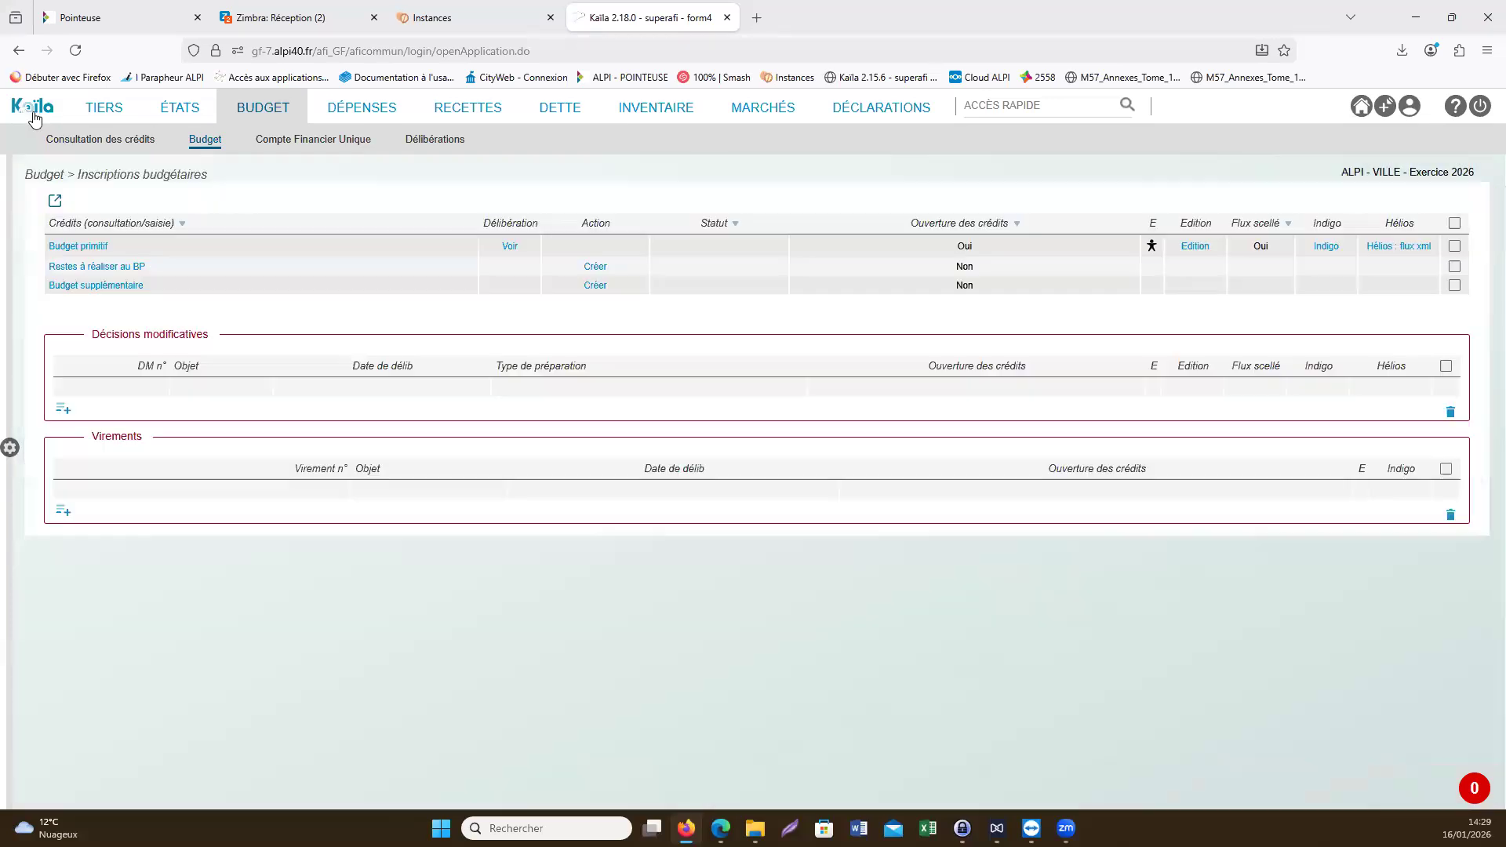
- Return to the home page and consult the memo "Affectation du résultat - titre au 1068"
{"action": "left_click", "coordinate": [33, 112]}
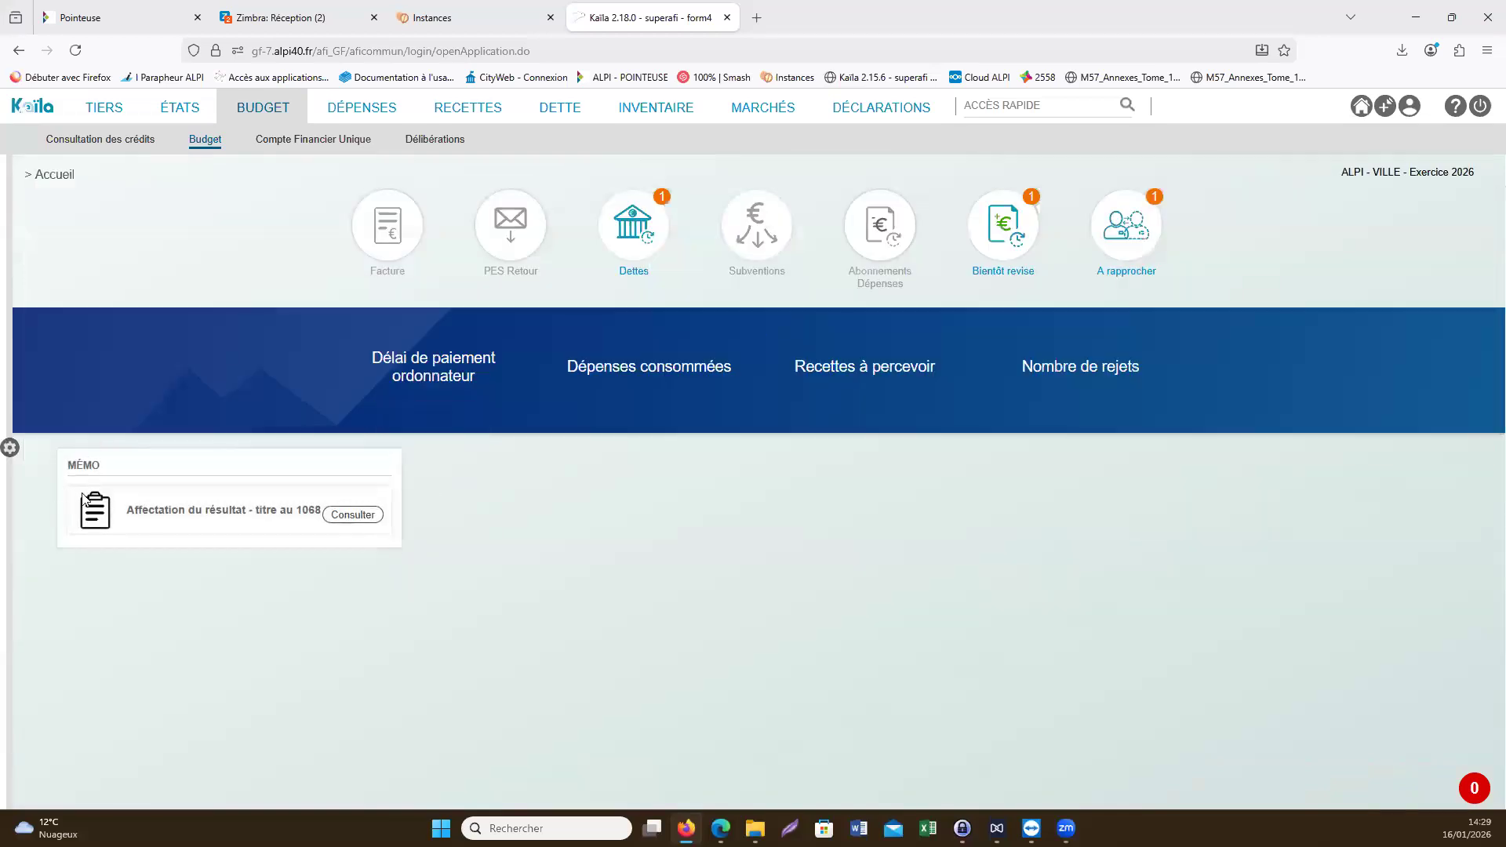
{"action": "double_click", "coordinate": [133, 470]}
{"action": "left_click", "coordinate": [361, 574]}
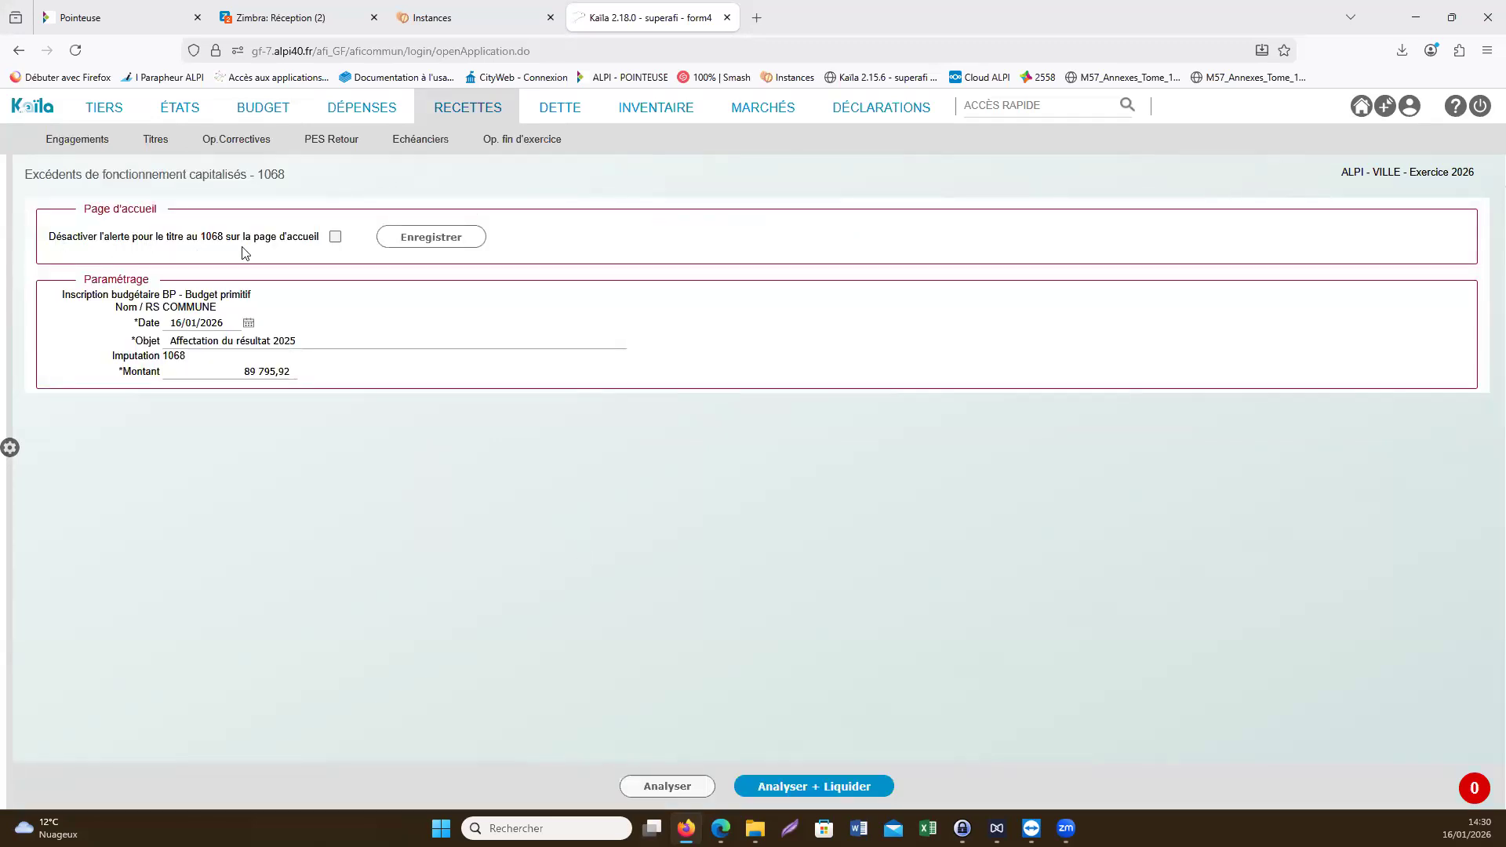
- Review the option that disables the 1068 home page alert and launch the analysis and liquidation of the 1068 title
{"action": "left_click_drag", "start_coordinate": [236, 253], "coordinate": [55, 237]}
{"action": "left_click_drag", "start_coordinate": [301, 250], "coordinate": [327, 242]}
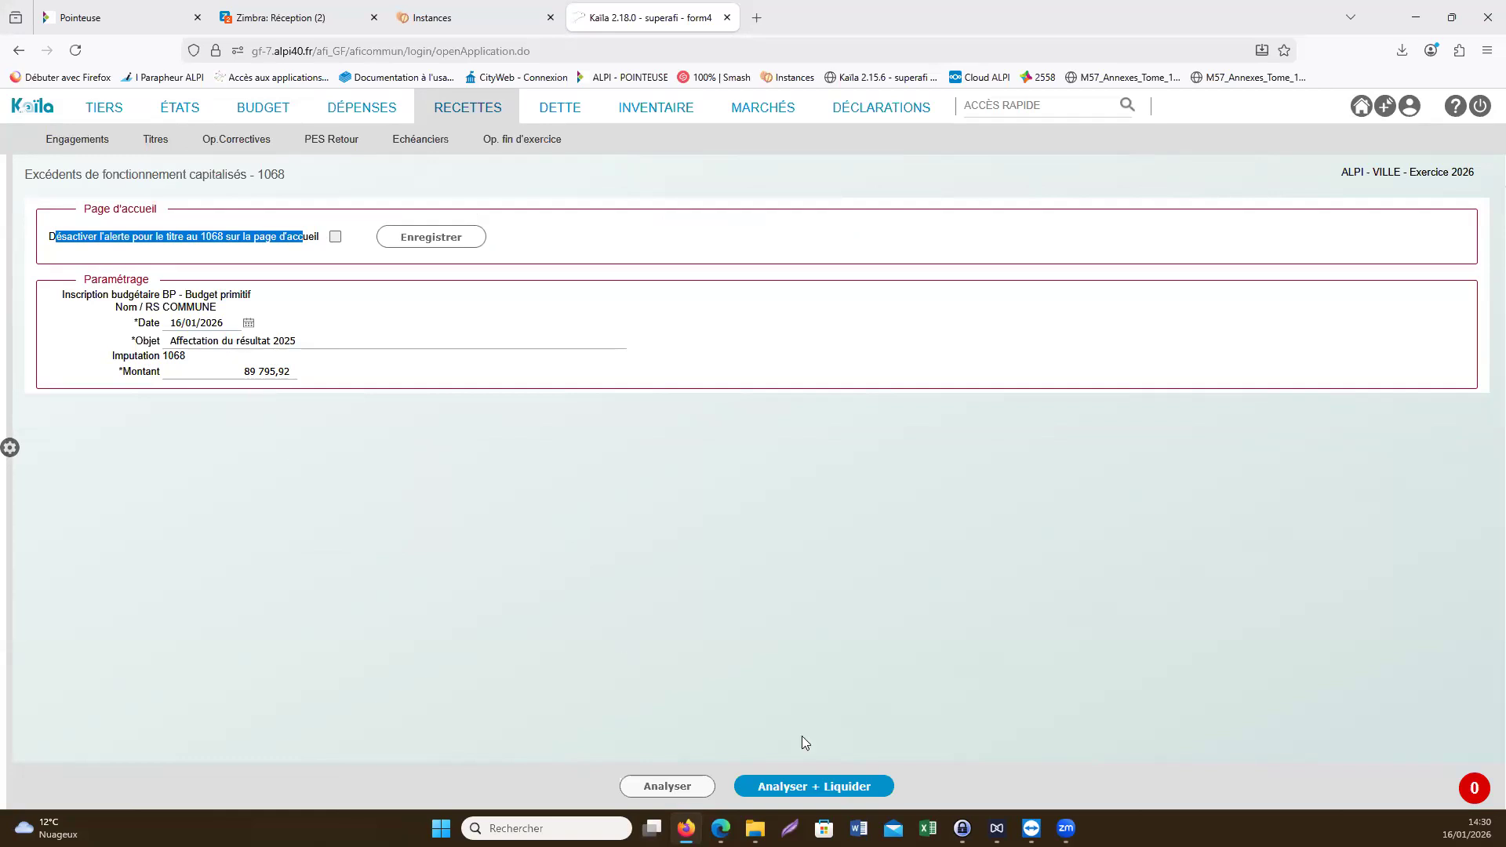
{"action": "left_click", "coordinate": [858, 795]}
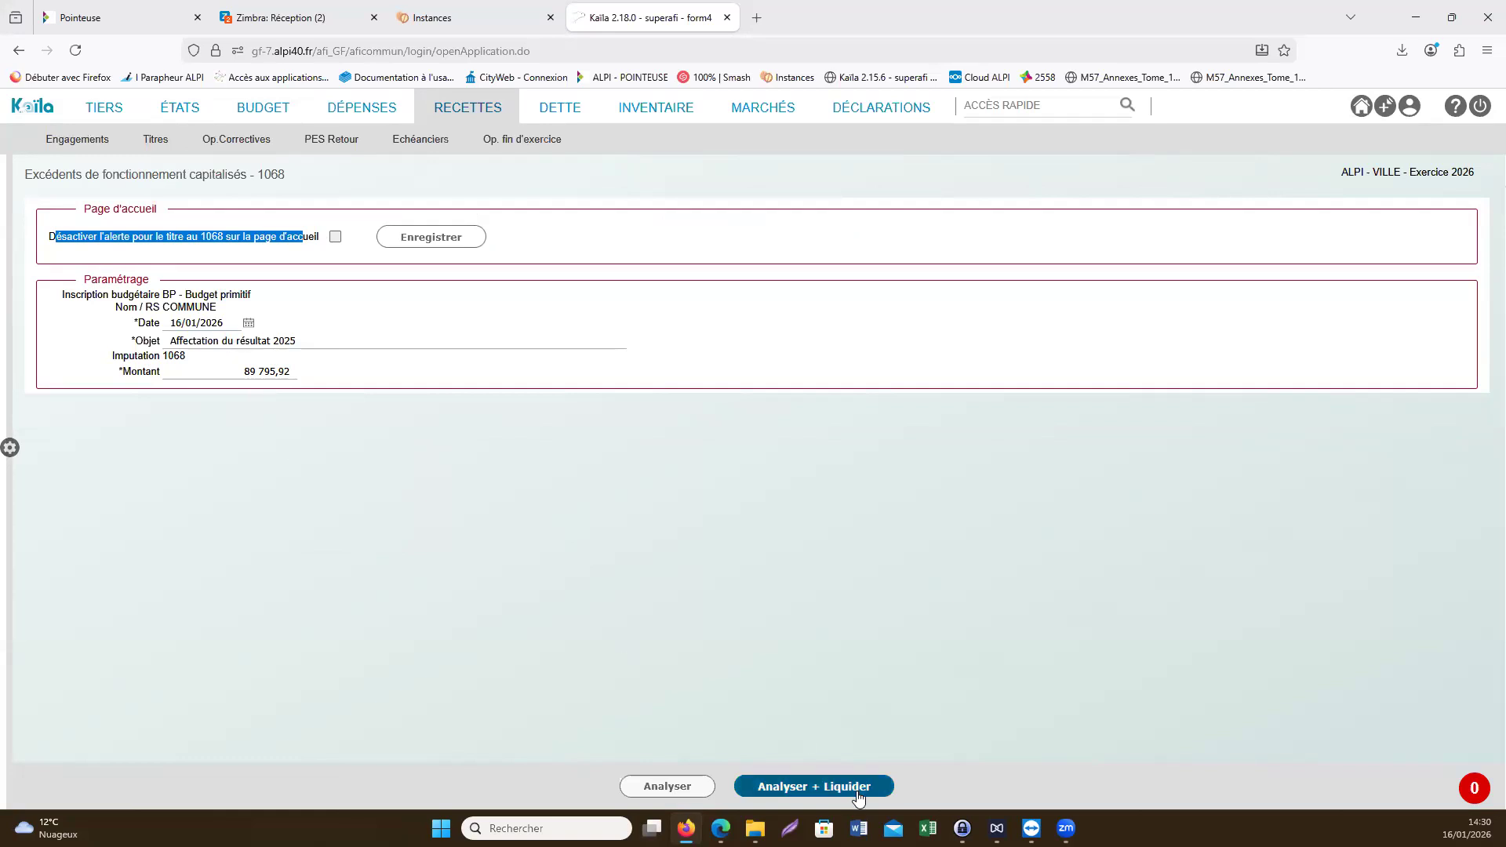